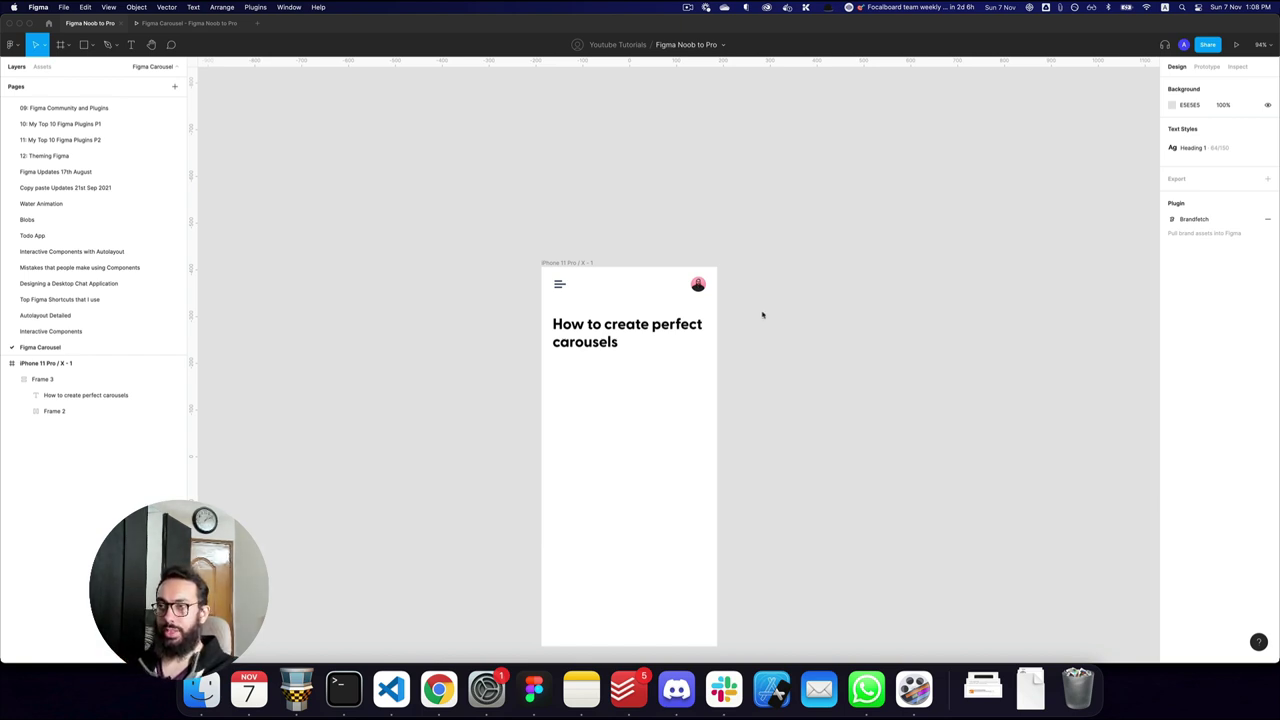
- Draw a 375 × 306 frame above the phone frame, aligned to the phone frame's left and right edges
{"action": "scroll", "coordinate": [762, 315], "scroll_direction": "down", "scroll_amount": 2}
{"action": "scroll", "coordinate": [762, 315], "scroll_direction": "right", "scroll_amount": 2}
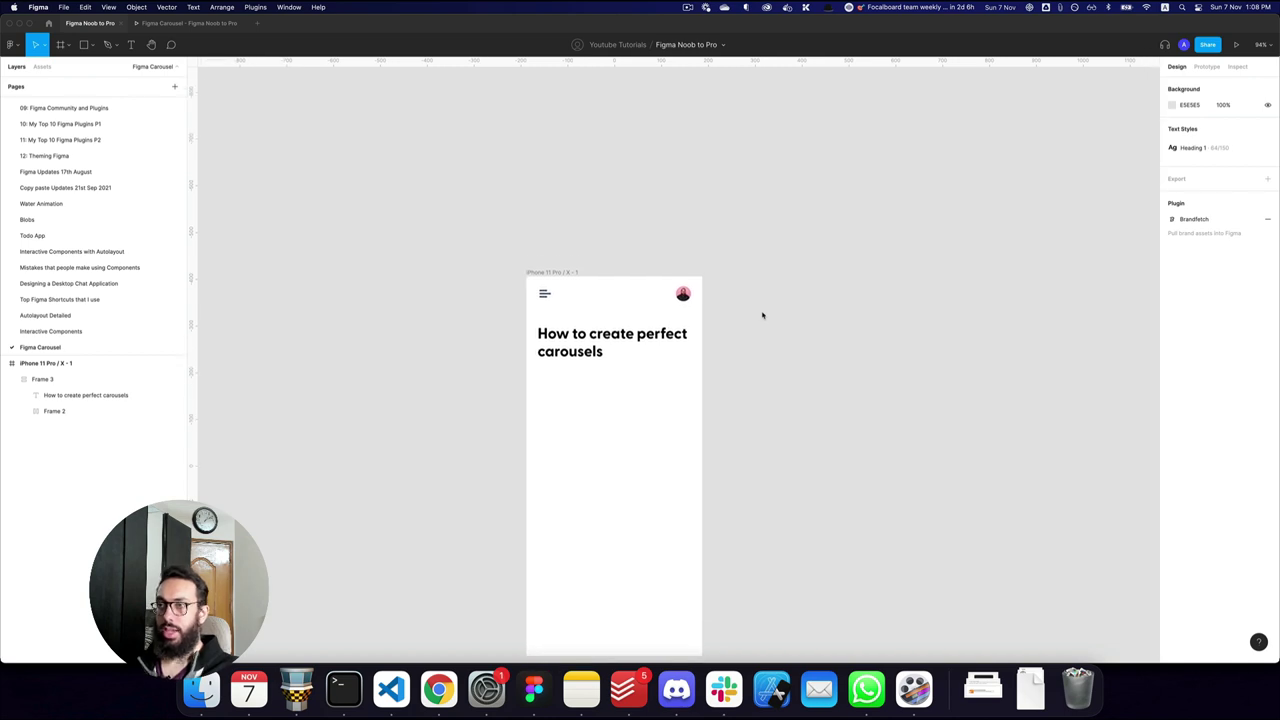
{"action": "scroll", "coordinate": [762, 315], "scroll_direction": "up", "scroll_amount": 4}
{"action": "scroll", "coordinate": [762, 315], "scroll_direction": "right", "scroll_amount": 1}
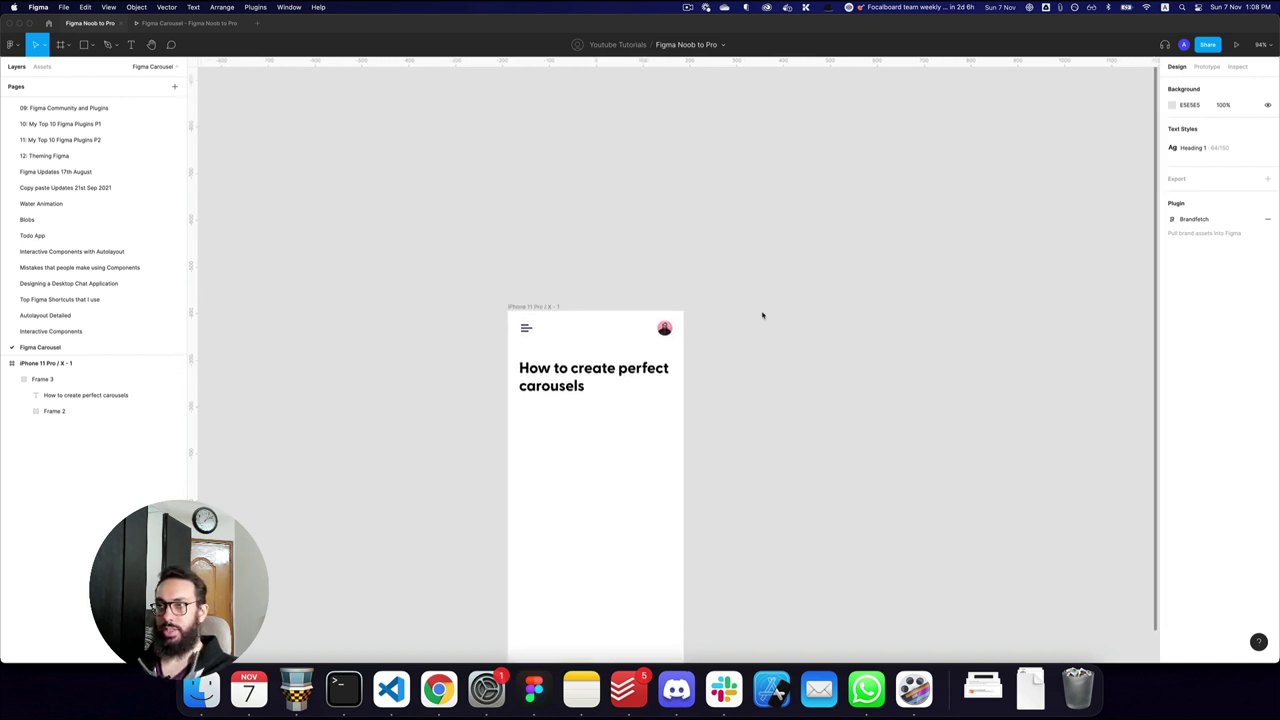
{"action": "scroll", "coordinate": [762, 315], "scroll_direction": "up", "scroll_amount": 4}
{"action": "scroll", "coordinate": [762, 315], "scroll_direction": "right", "scroll_amount": 6}
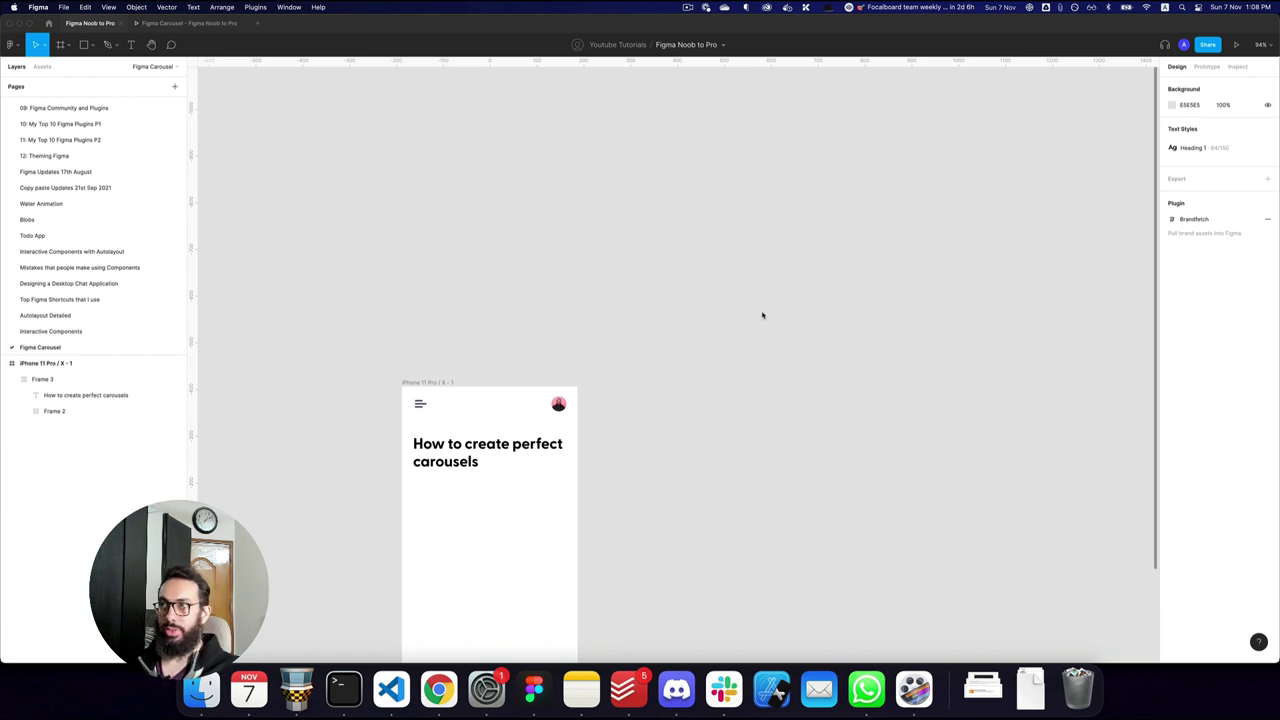
{"action": "scroll", "coordinate": [762, 315], "scroll_direction": "up", "scroll_amount": 2}
{"action": "scroll", "coordinate": [594, 254], "scroll_direction": "left", "scroll_amount": 2}
{"action": "key", "text": "a"}
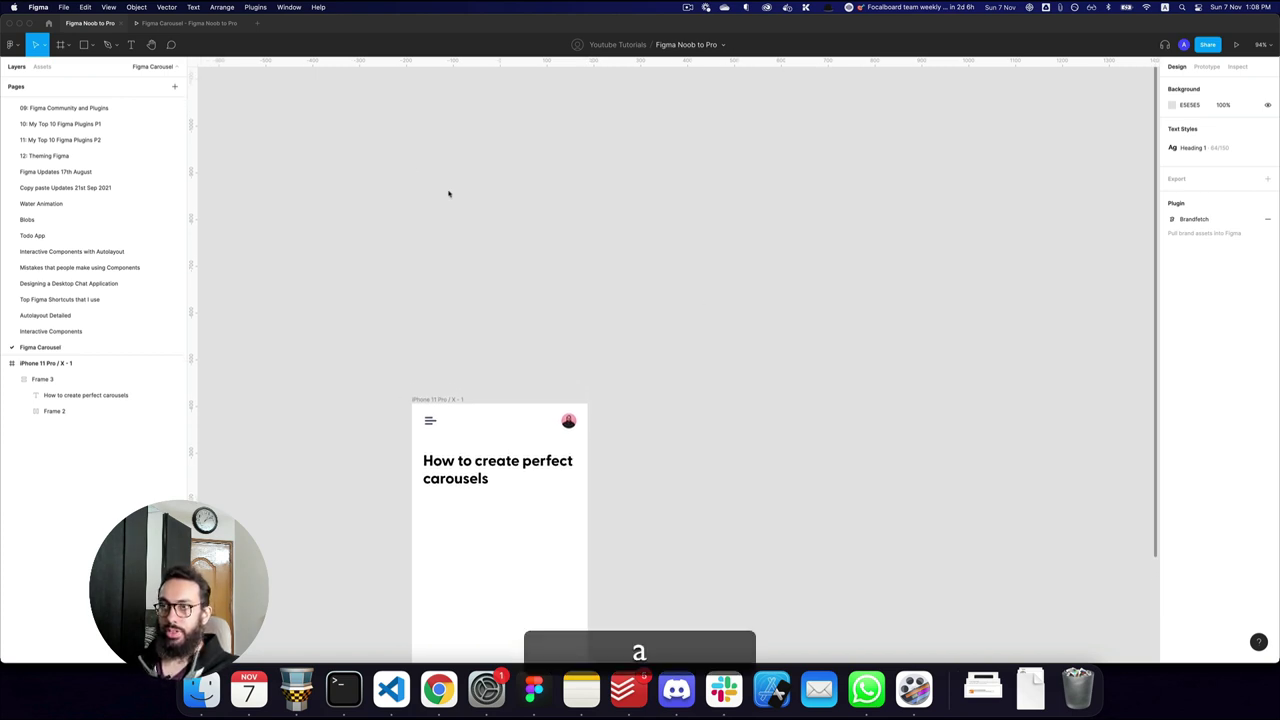
{"action": "left_click_drag", "start_coordinate": [417, 178], "coordinate": [589, 320]}
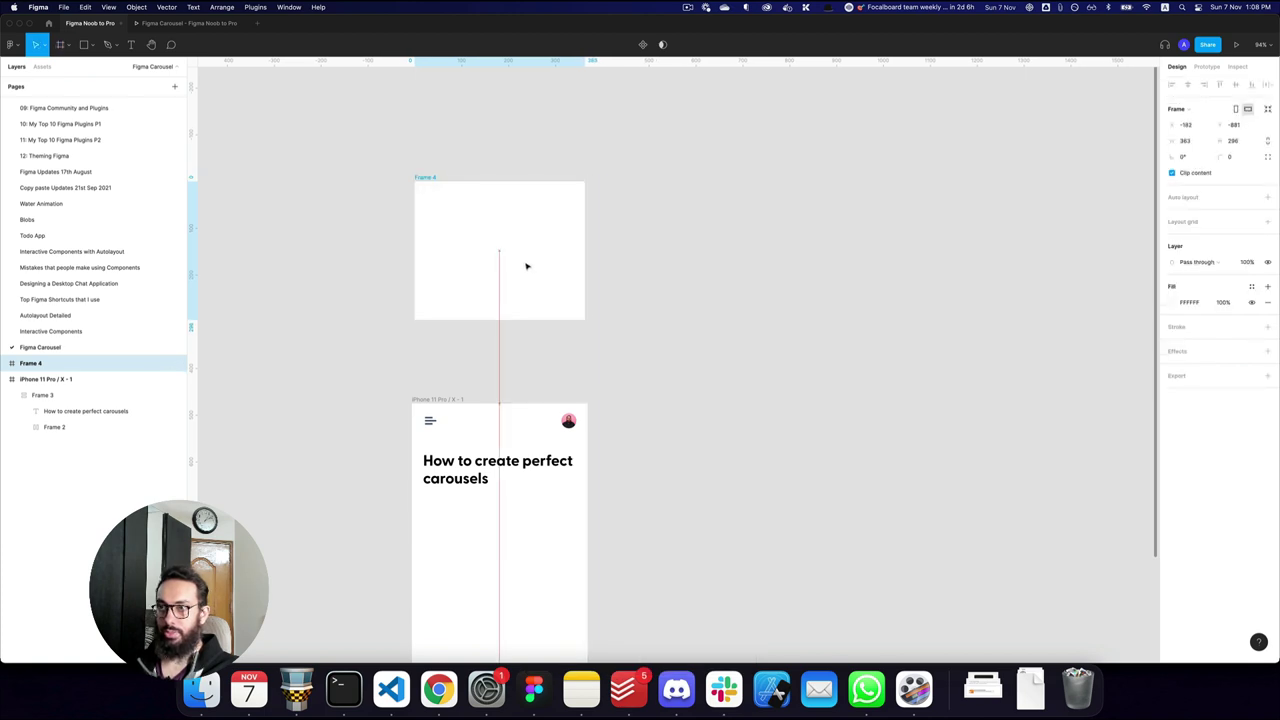
{"action": "left_click_drag", "start_coordinate": [527, 266], "coordinate": [525, 265]}
{"action": "left_click_drag", "start_coordinate": [579, 316], "coordinate": [588, 322]}
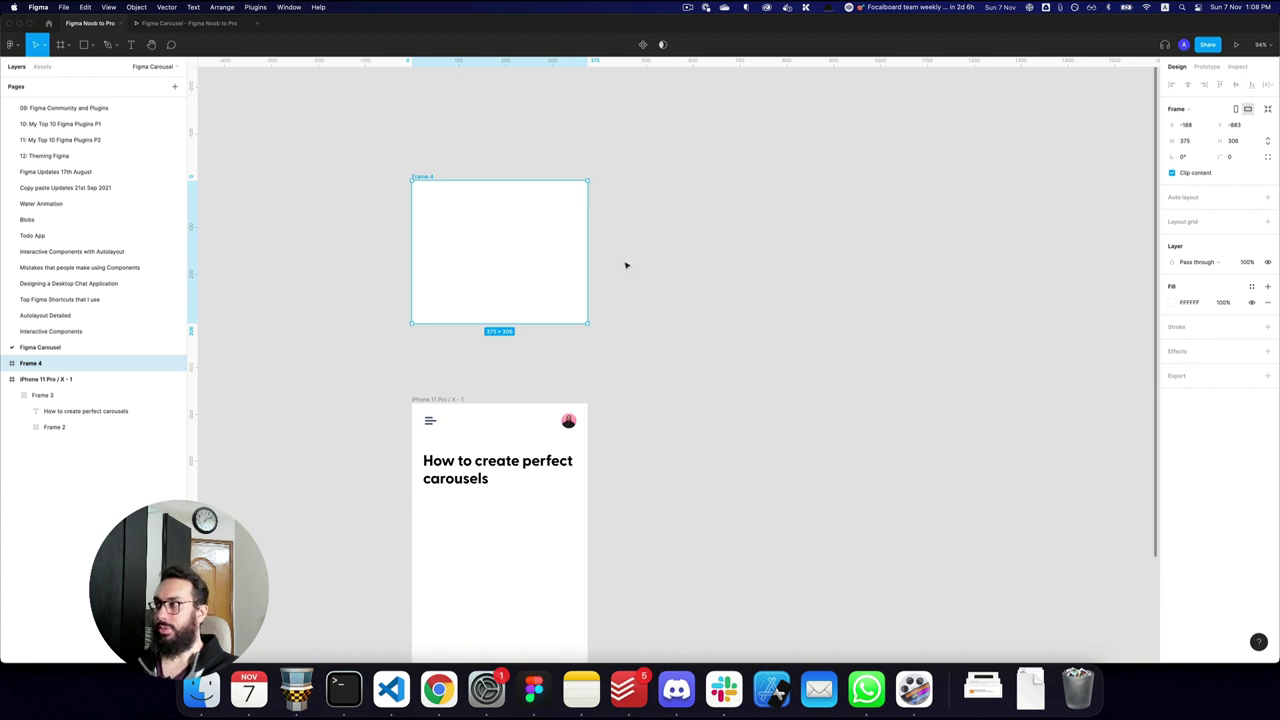
- Turn the new frame above the phone into a component and rename it Carousel
{"action": "scroll", "coordinate": [591, 328], "scroll_direction": "down", "scroll_amount": 5}
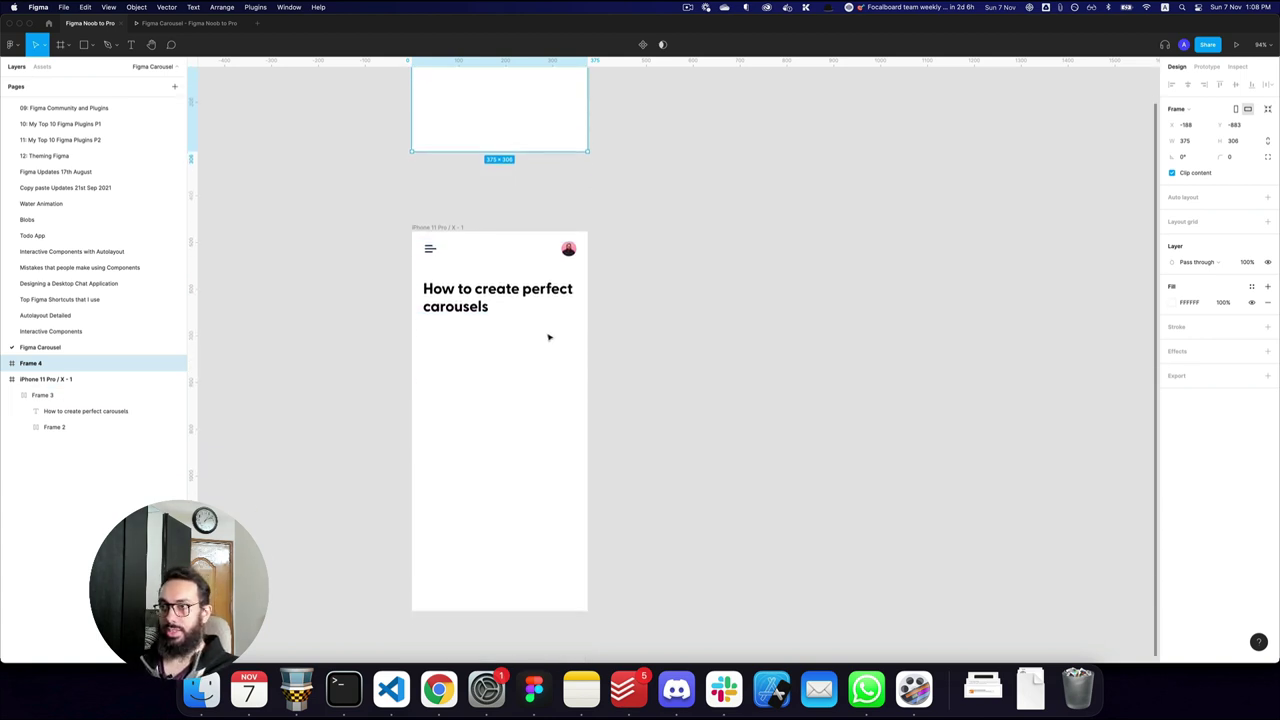
{"action": "scroll", "coordinate": [657, 297], "scroll_direction": "up", "scroll_amount": 3}
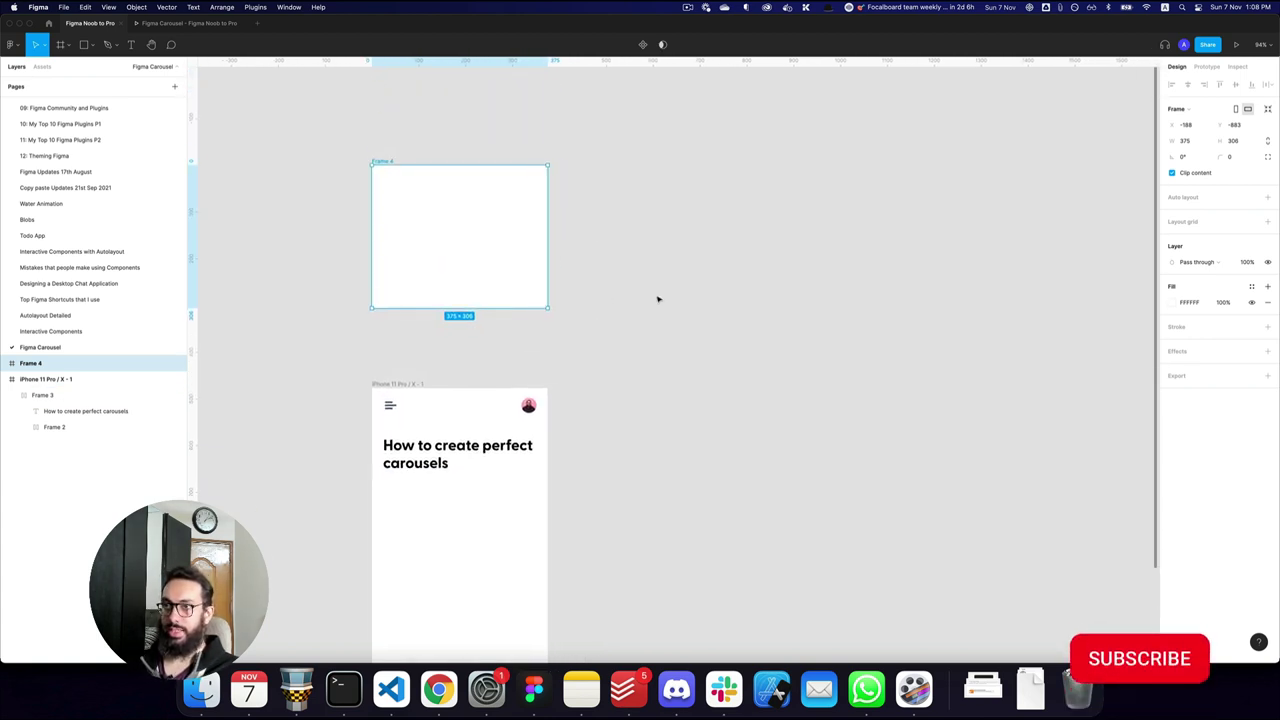
{"action": "scroll", "coordinate": [657, 298], "scroll_direction": "down", "scroll_amount": 2}
{"action": "key", "text": "alt+super+k"}
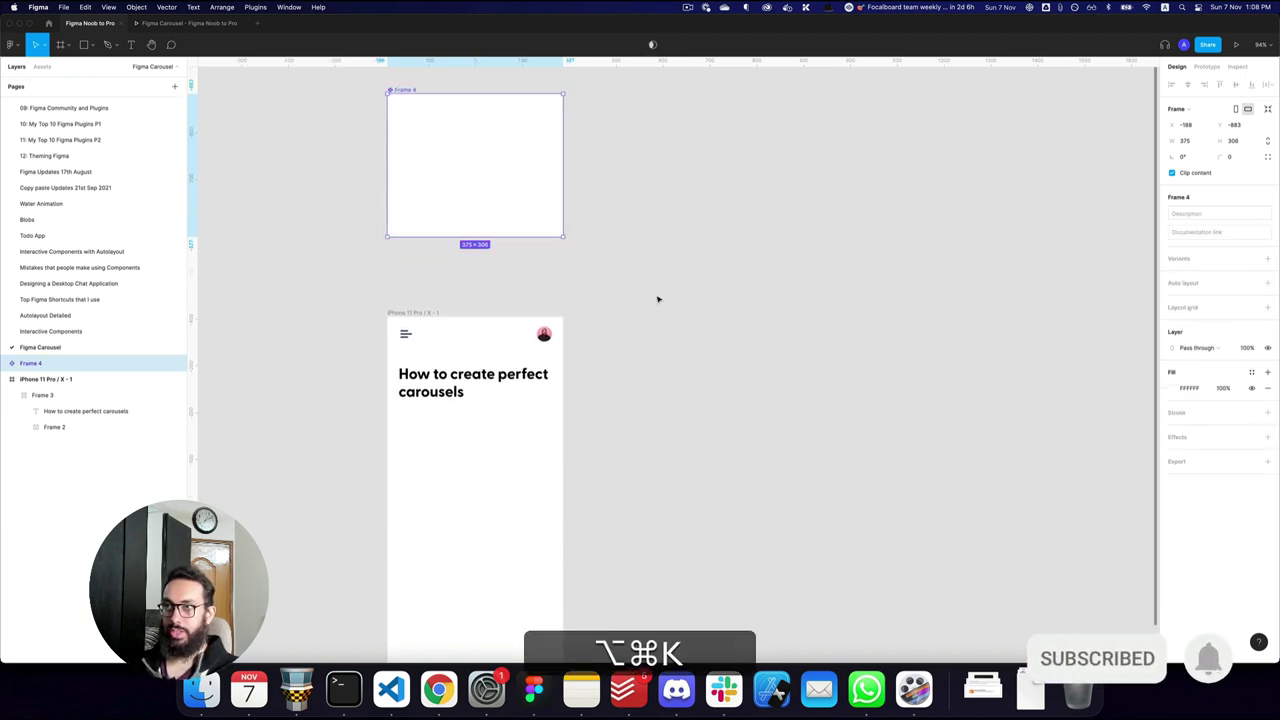
{"action": "key", "text": "shift+super+r"}
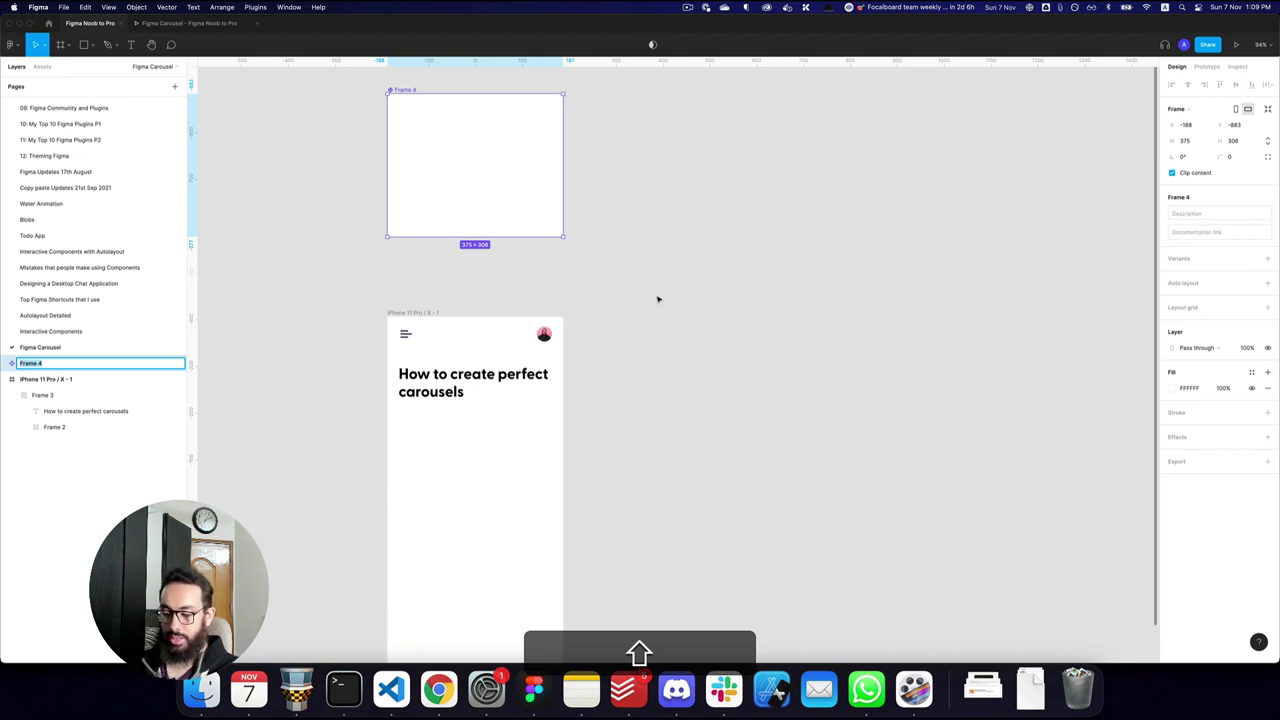
{"action": "type", "text": "Carousel"}
{"action": "key", "text": "Return"}
- Draw an inner frame of about 308 × 250 inside the Carousel component
{"action": "left_click_drag", "start_coordinate": [597, 249], "coordinate": [630, 289]}
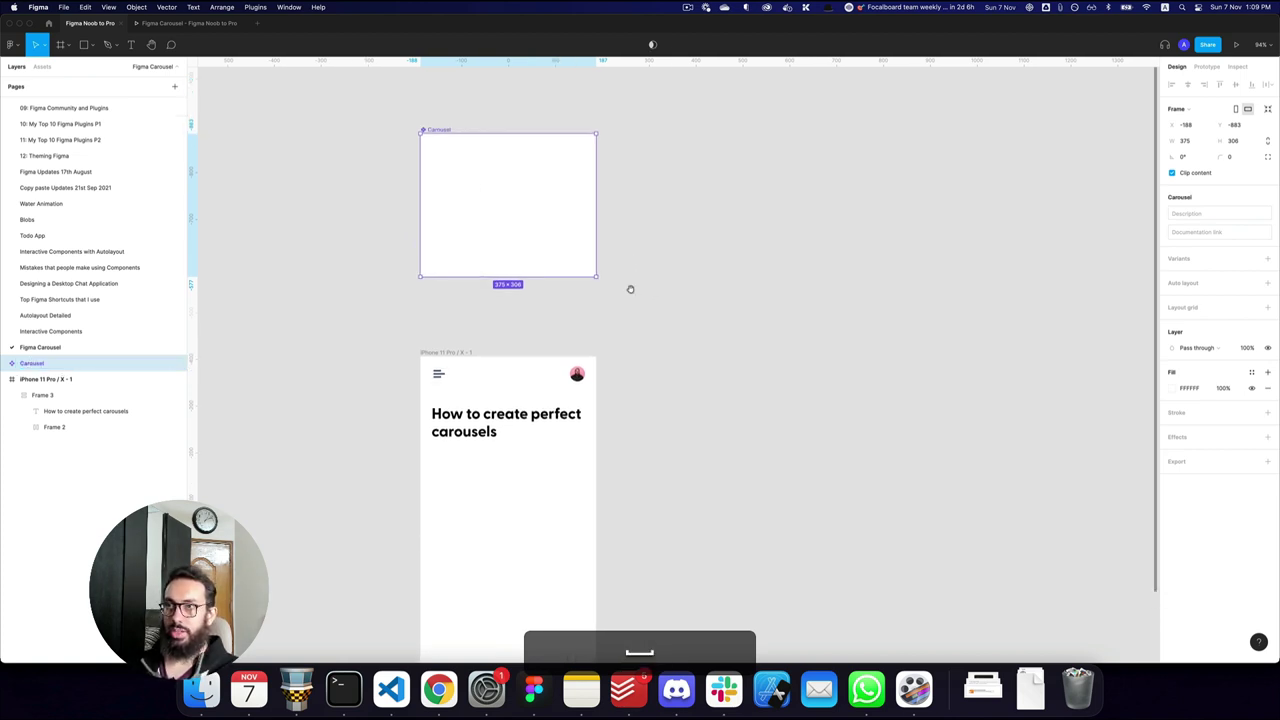
{"action": "key", "text": "a"}
{"action": "left_click_drag", "start_coordinate": [427, 143], "coordinate": [573, 262]}
{"action": "key", "text": "super+p"}
{"action": "type", "text": "a"}
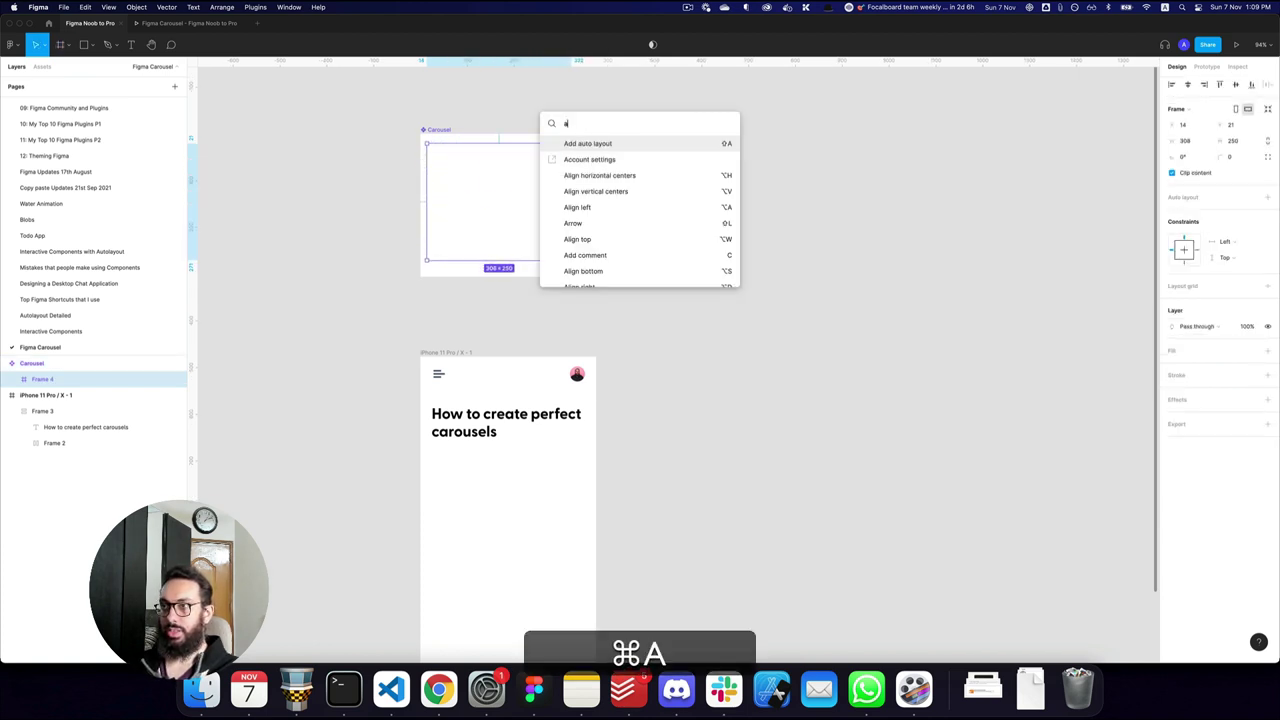
{"action": "type", "text": "bs"}
{"action": "key", "text": "Escape"}
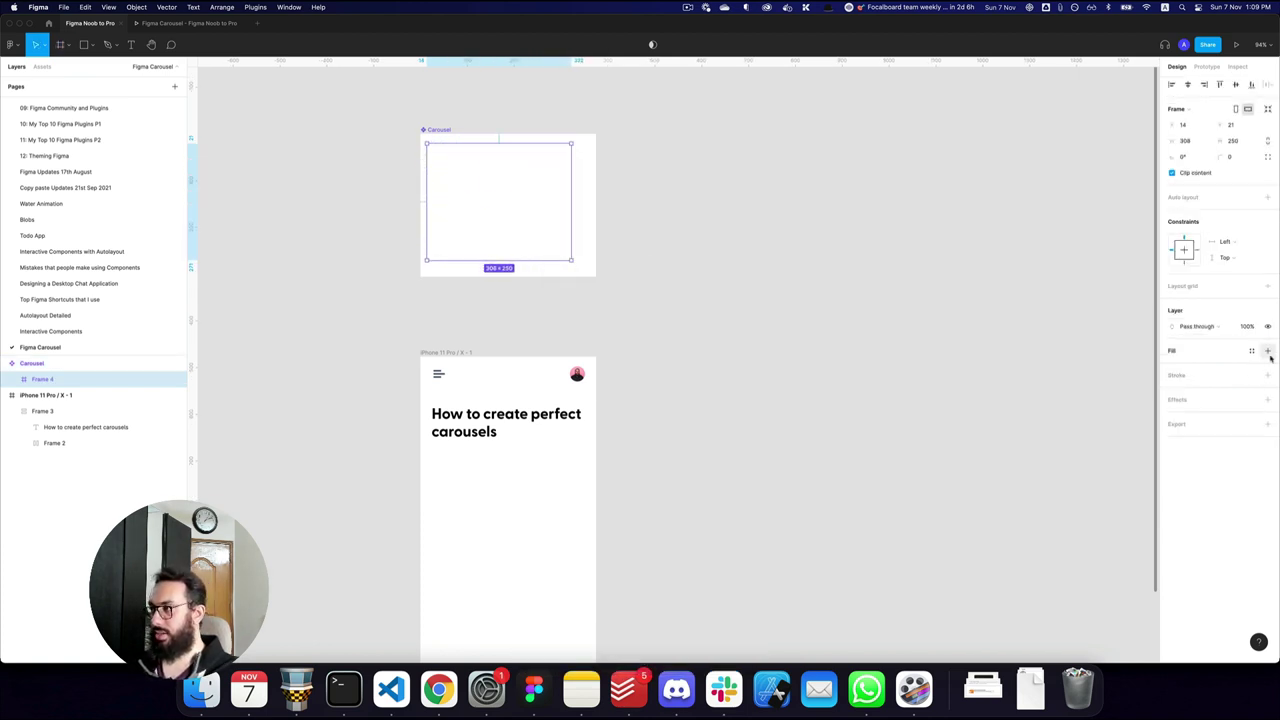
- Add a solid grey C2C2C2 fill to the inner frame
{"action": "left_click", "coordinate": [1268, 352]}
{"action": "left_click", "coordinate": [1173, 367]}
{"action": "left_click_drag", "start_coordinate": [1099, 374], "coordinate": [1102, 332]}
{"action": "left_click_drag", "start_coordinate": [1079, 357], "coordinate": [1043, 366]}
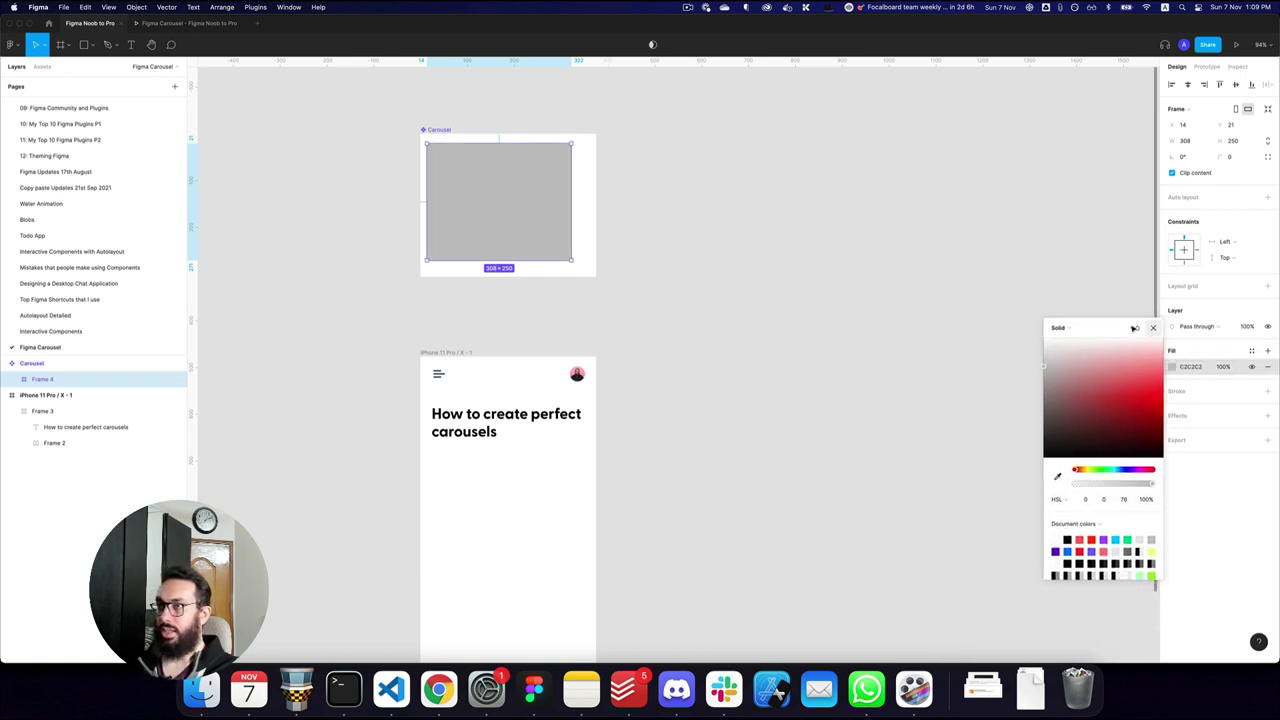
{"action": "left_click", "coordinate": [1153, 327]}
{"action": "key", "text": "Escape"}
- Centre the grey frame horizontally against the Carousel component's top edge and reduce the component's height to 250 to match it
{"action": "left_click", "coordinate": [535, 178]}
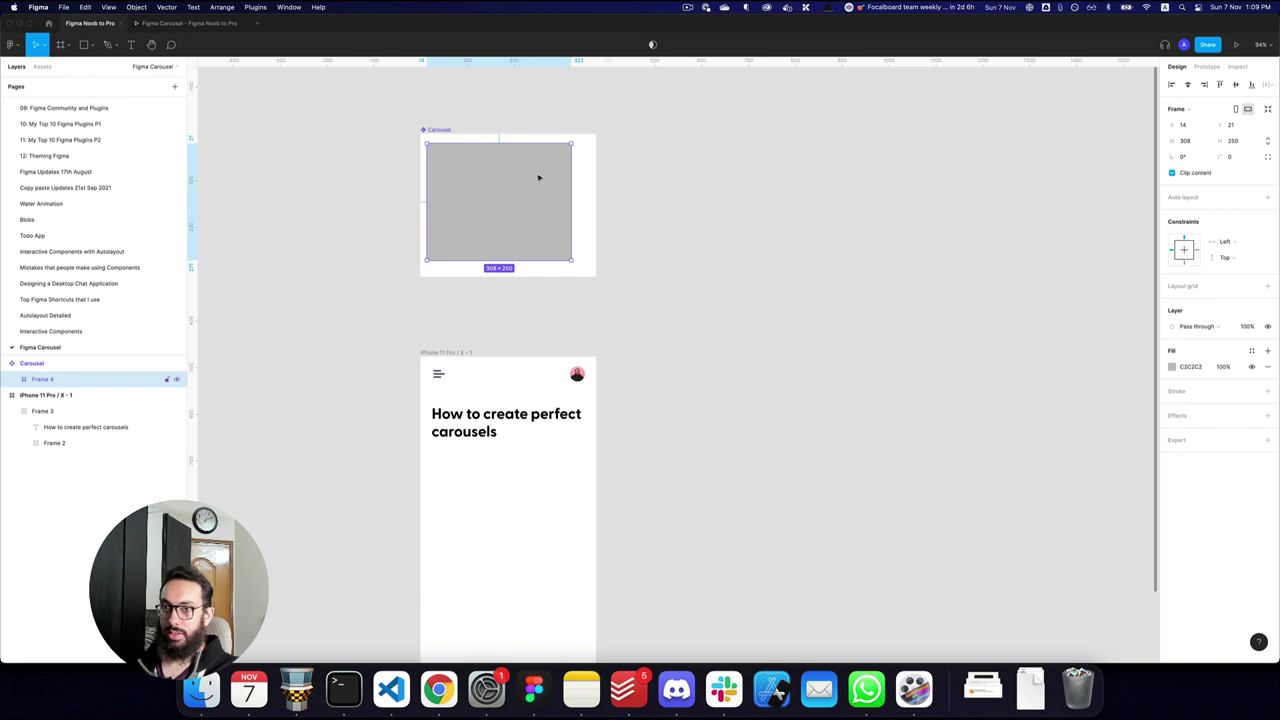
{"action": "key", "text": "alt+super"}
{"action": "mouse_move", "coordinate": [539, 178]}
{"action": "left_mouse_down"}
{"action": "mouse_move", "coordinate": [551, 183]}
{"action": "mouse_move", "coordinate": [535, 166]}
{"action": "left_mouse_up"}
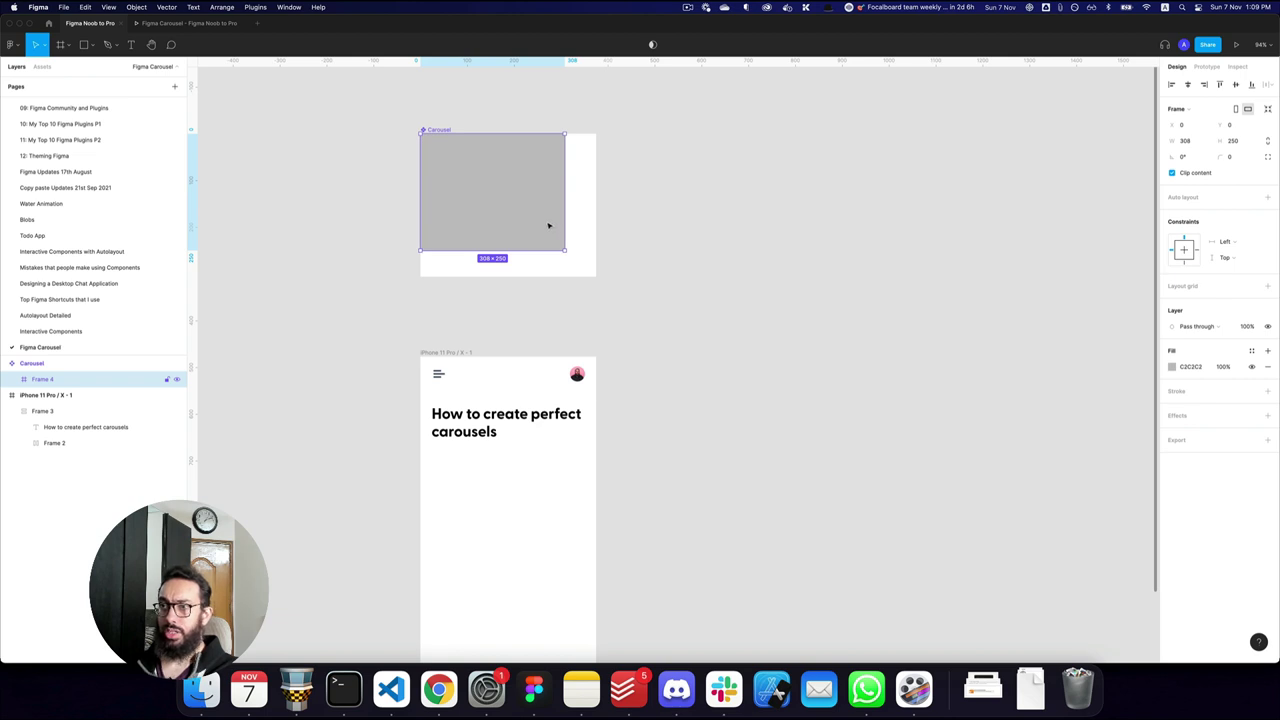
{"action": "mouse_move", "coordinate": [548, 226]}
{"action": "left_mouse_down"}
{"action": "mouse_move", "coordinate": [564, 236]}
{"action": "mouse_move", "coordinate": [564, 223]}
{"action": "left_mouse_up"}
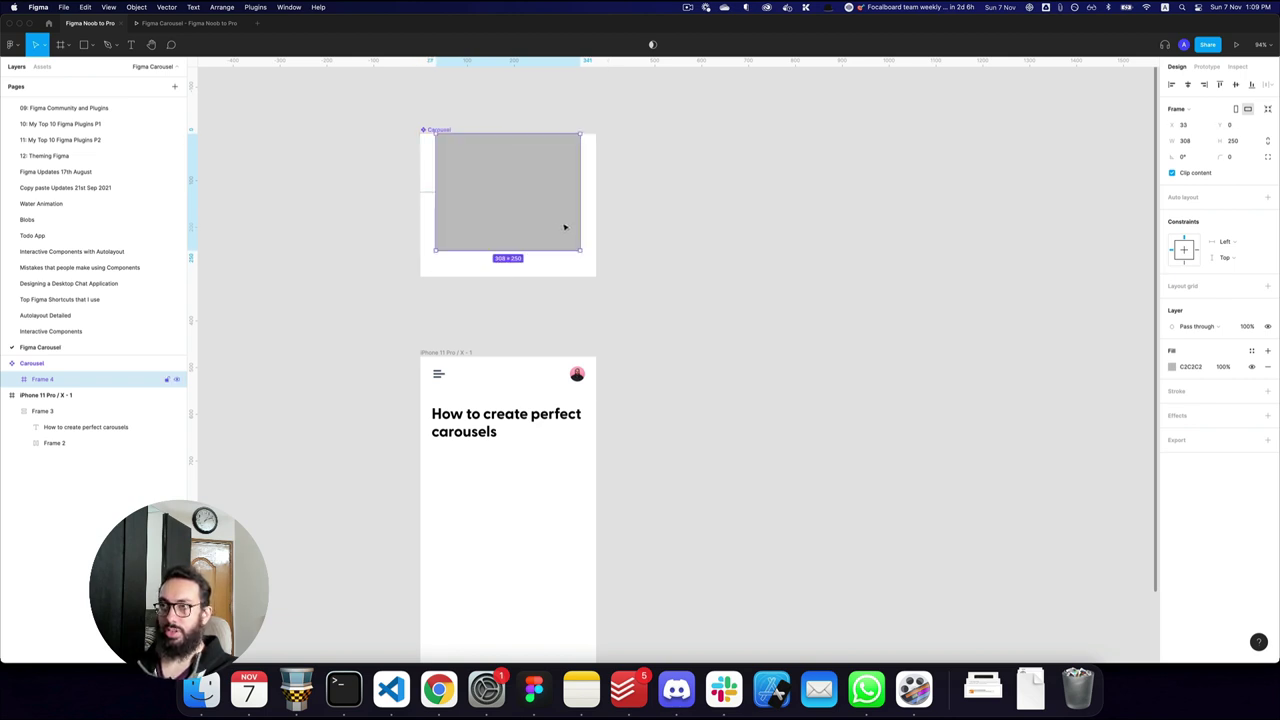
{"action": "left_click", "coordinate": [427, 128]}
{"action": "left_click_drag", "start_coordinate": [477, 272], "coordinate": [478, 251]}
- Run the Unsplash plugin with the grey inner frame selected
{"action": "left_click", "coordinate": [512, 215], "text": "super"}
{"action": "key", "text": "super+p"}
{"action": "type", "text": "abs"}
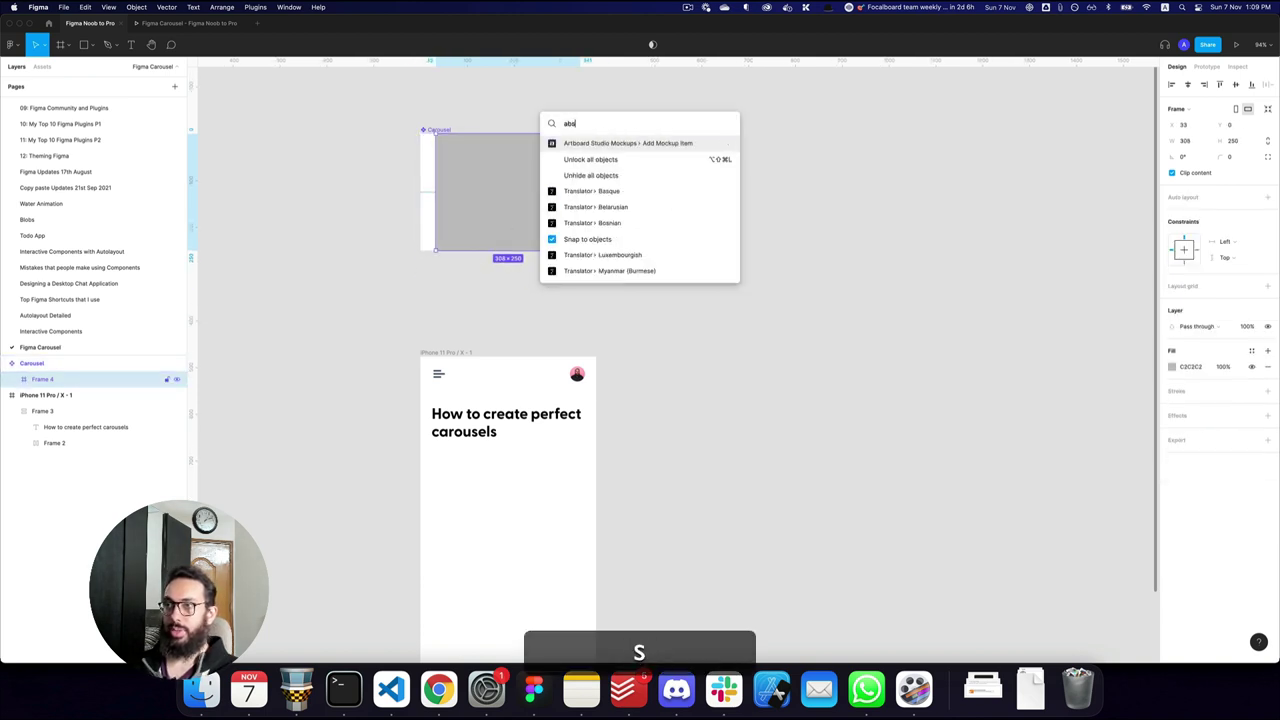
{"action": "type", "text": "t"}
{"action": "key", "text": "super+a"}
{"action": "key", "text": "super+BackSpace"}
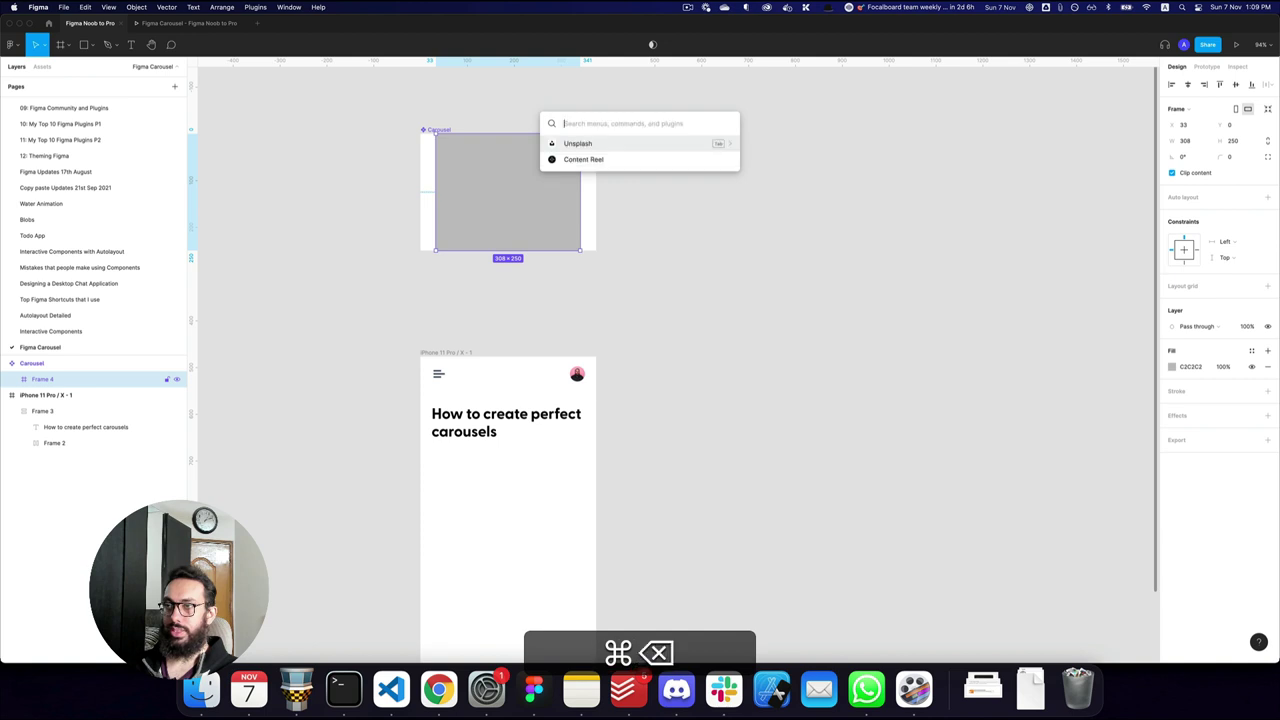
{"action": "key", "text": "BackSpace"}
{"action": "type", "text": "uns"}
{"action": "key", "text": "Down"}
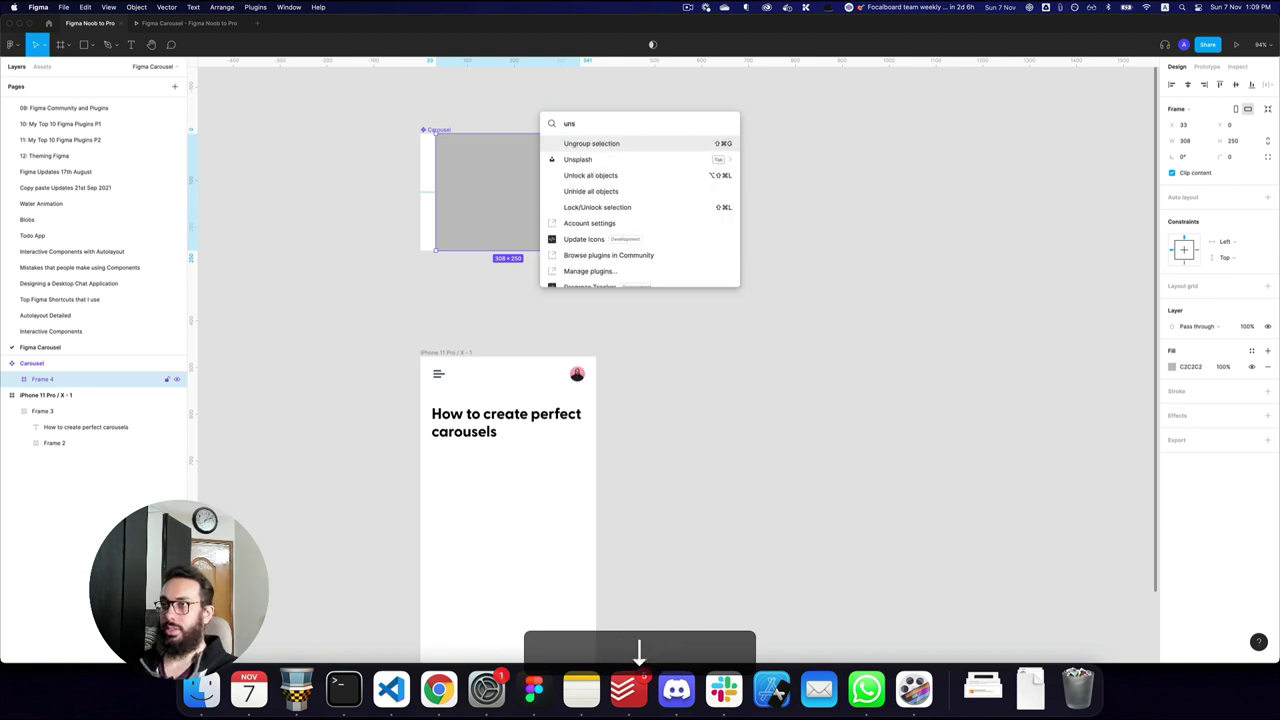
{"action": "key", "text": "Return"}
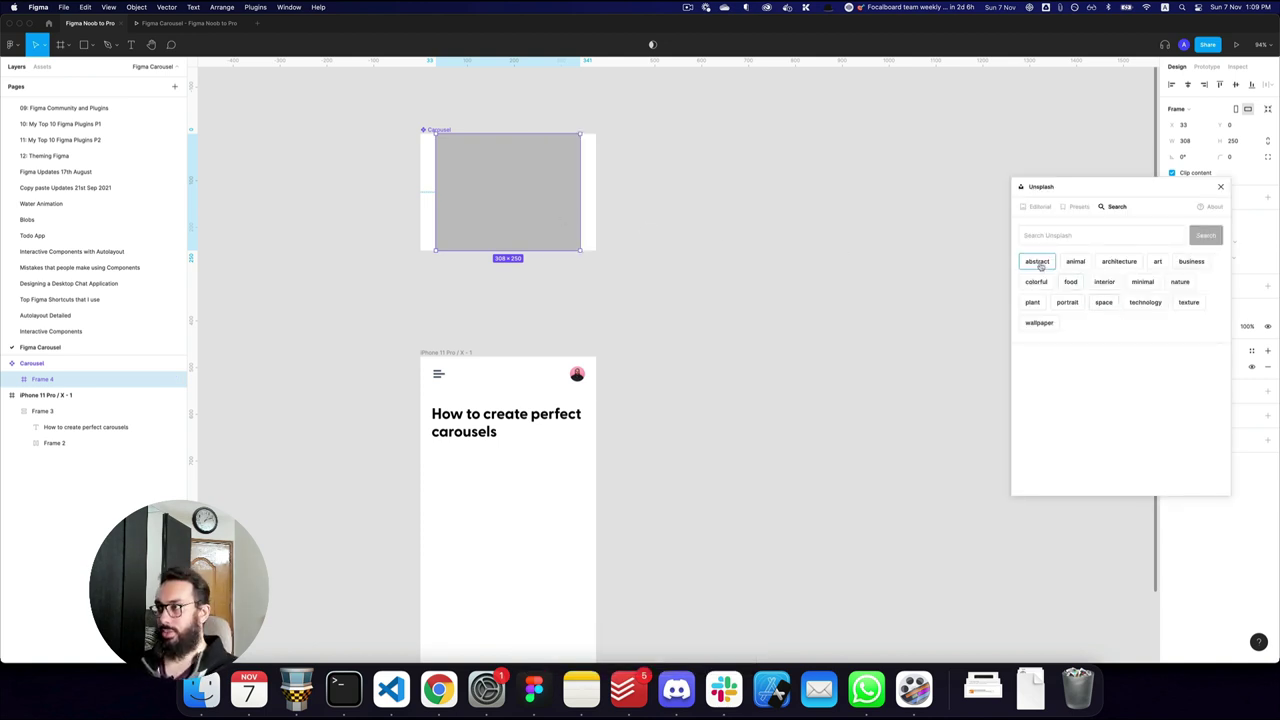
- Fill the inner frame with the blue and red ink image from the plugin's abstract photos
{"action": "left_click", "coordinate": [1038, 263]}
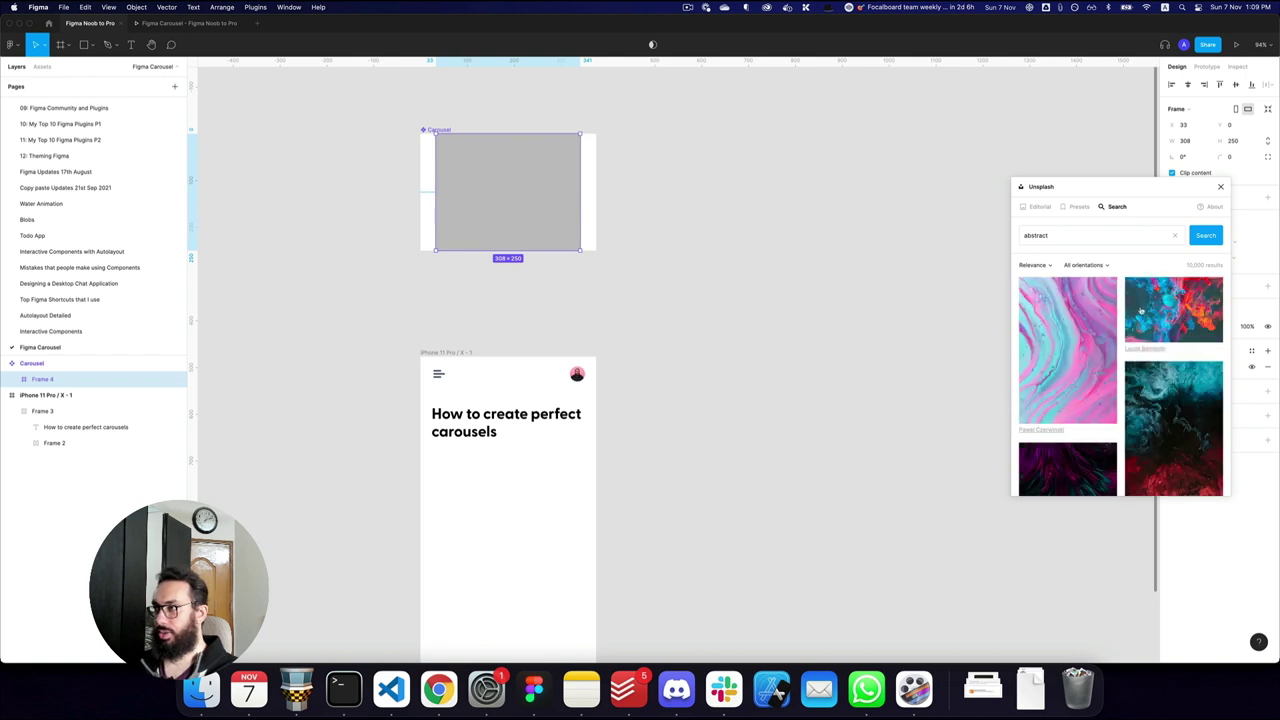
{"action": "left_click_drag", "start_coordinate": [1155, 190], "coordinate": [1045, 167]}
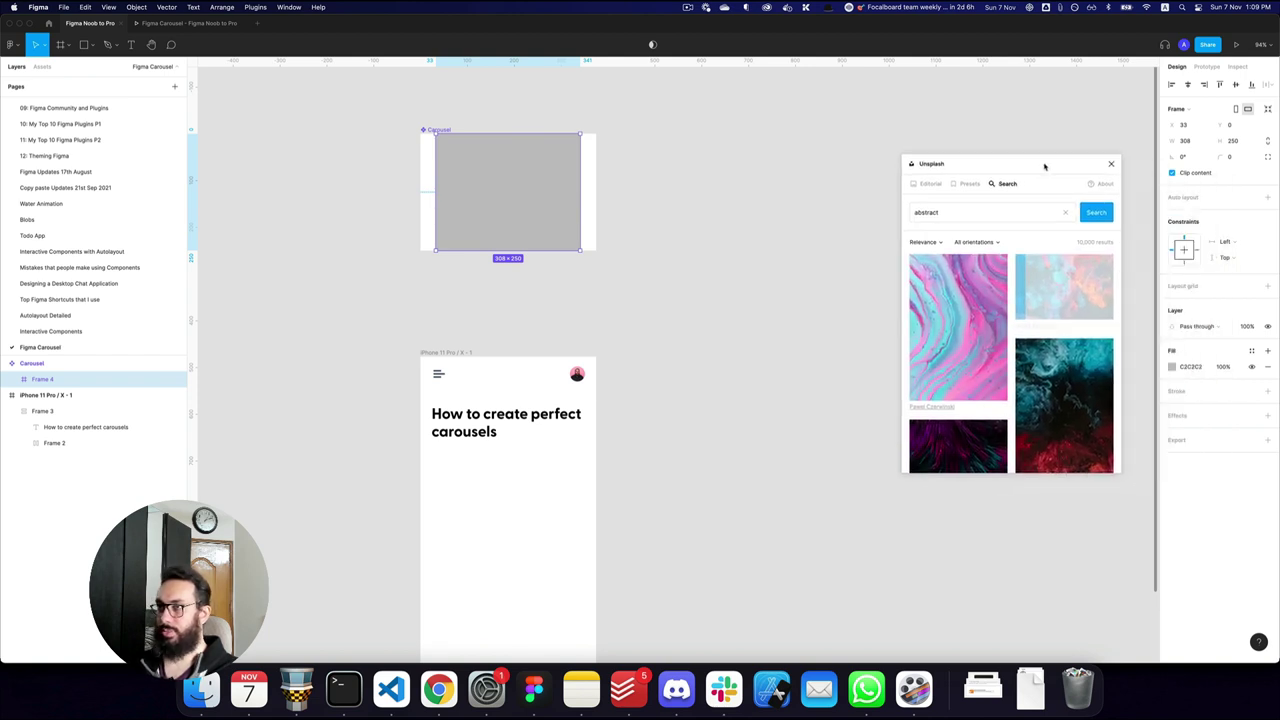
{"action": "left_click", "coordinate": [1064, 286]}
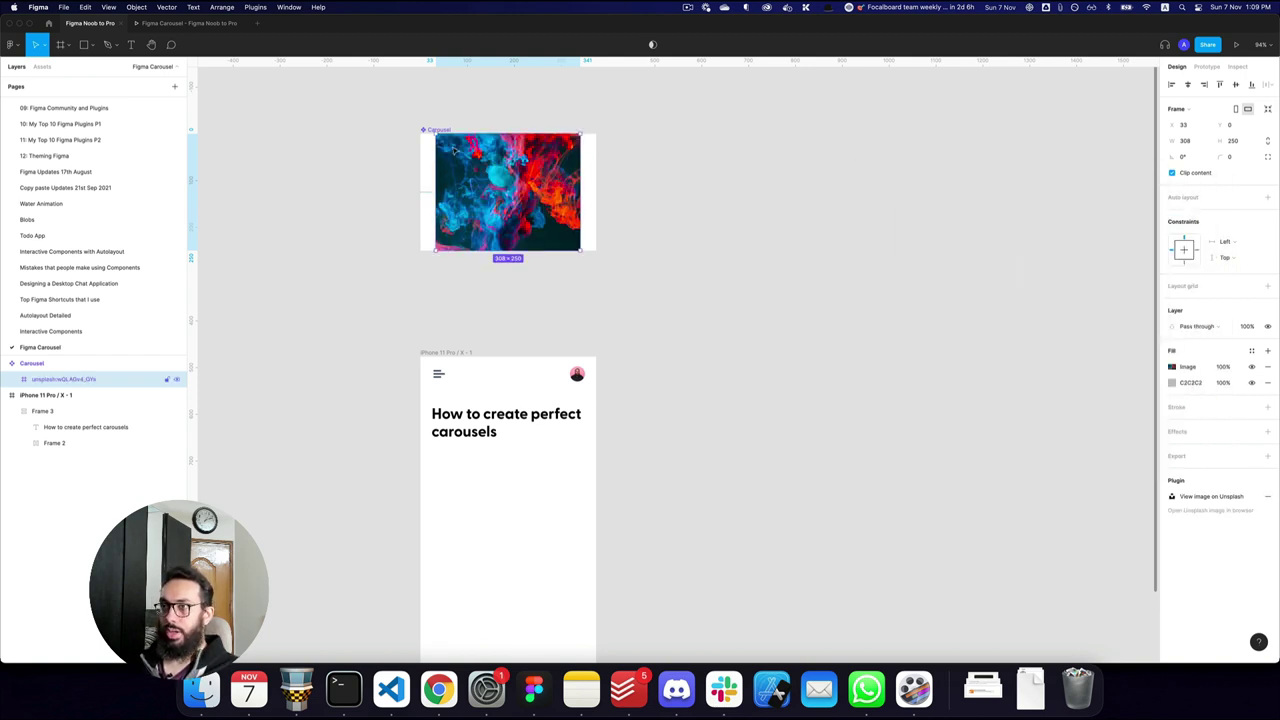
- Set the image frame's corner radius to 24
{"action": "left_click", "coordinate": [1231, 157]}
{"action": "type", "text": "4"}
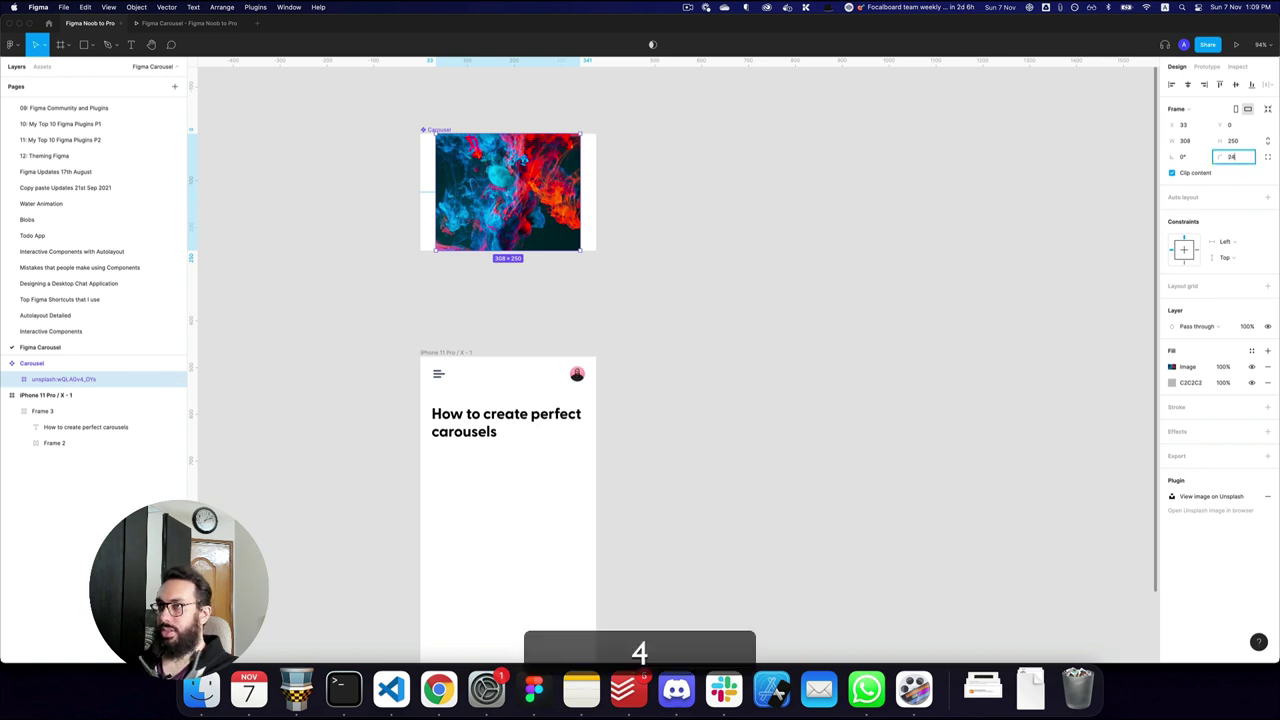
{"action": "key", "text": "Return"}
- Try to place a copy of the image beside the original, and undo the attempt
{"action": "left_click", "coordinate": [600, 158]}
{"action": "left_click", "coordinate": [557, 160]}
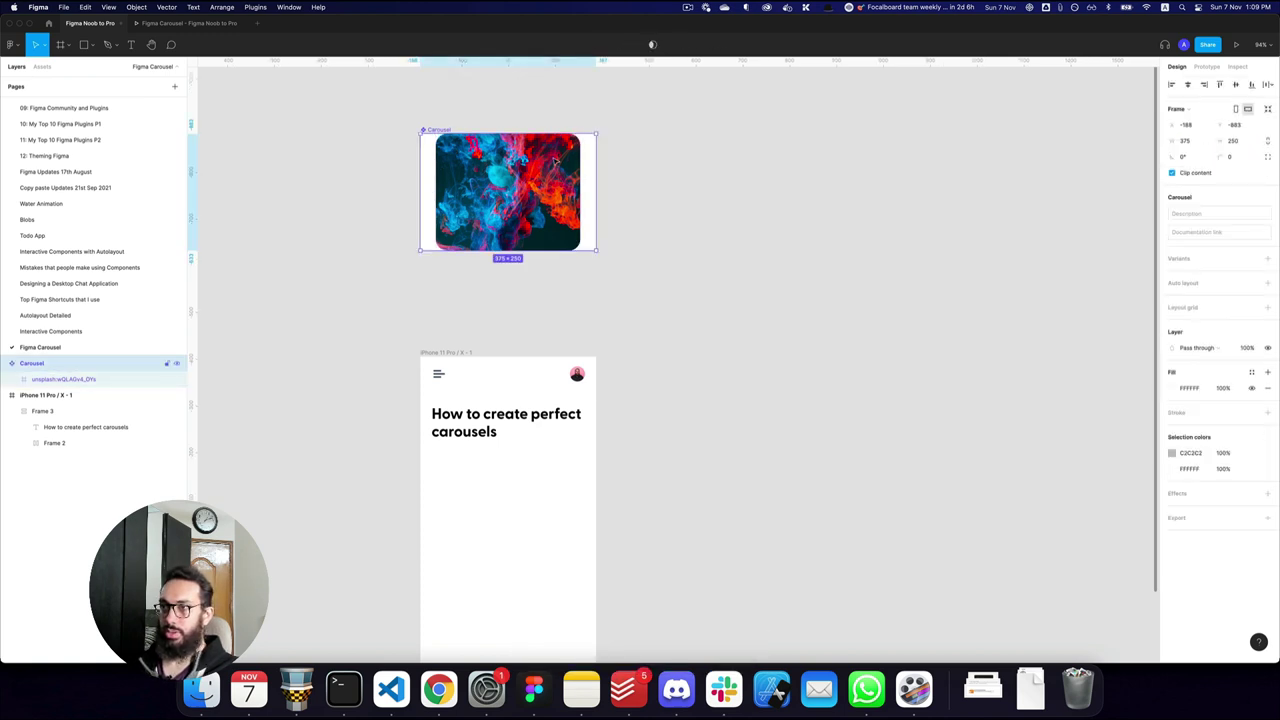
{"action": "key", "text": "alt+shift"}
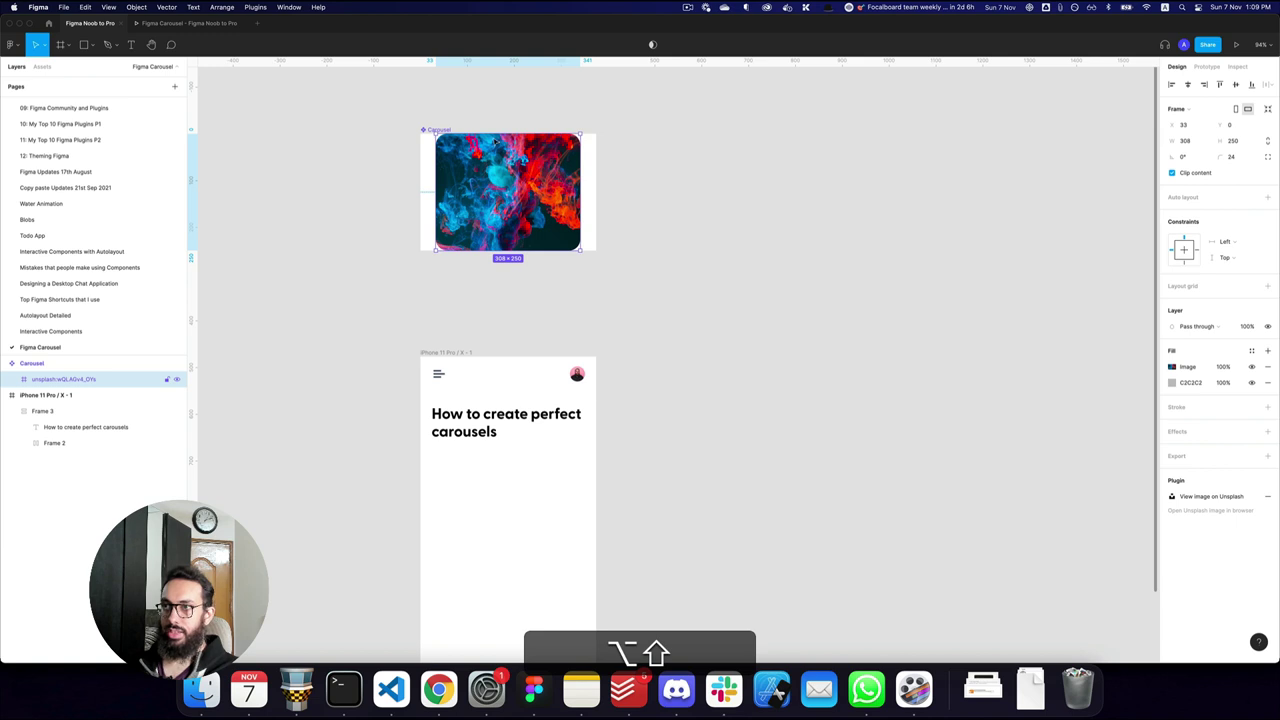
{"action": "left_click", "coordinate": [436, 129]}
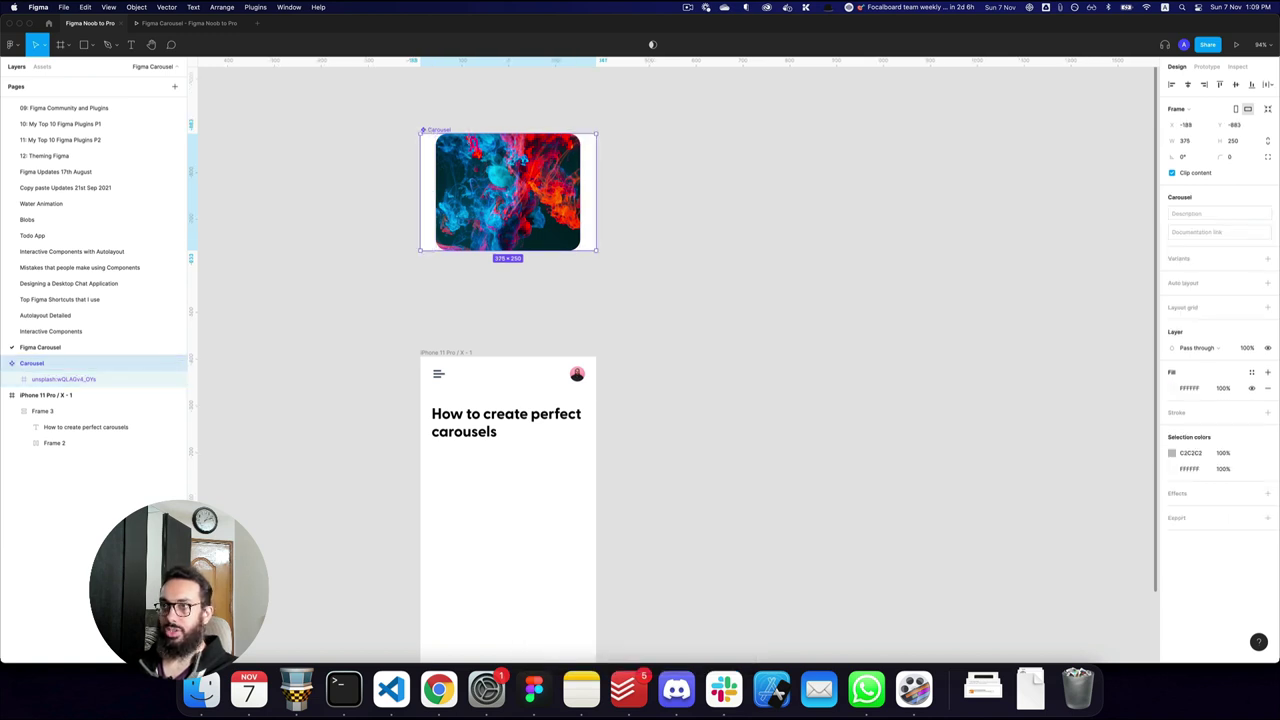
{"action": "left_click_drag", "start_coordinate": [508, 158], "coordinate": [658, 170]}
{"action": "key", "text": "alt+shift+super+z"}
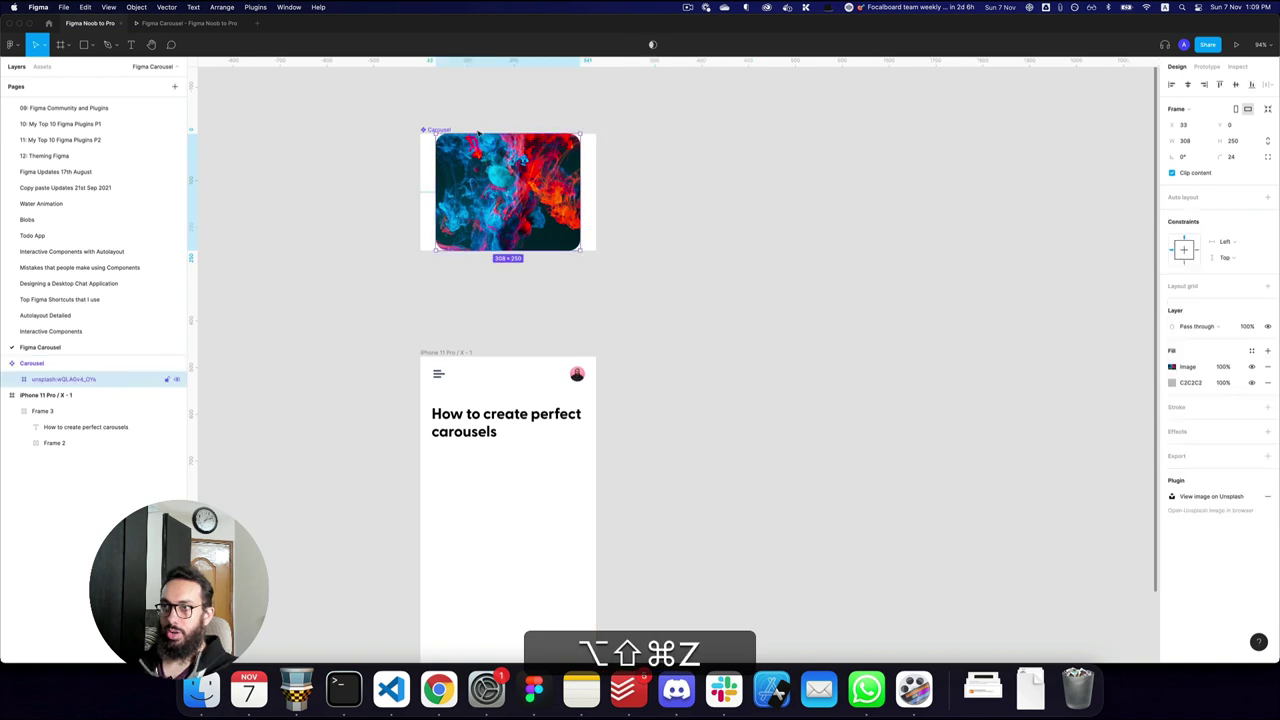
- Turn off content clipping on the Carousel component and place a duplicate of the image beside the original, extending past the component's edge
{"action": "left_click", "coordinate": [459, 129]}
{"action": "left_click", "coordinate": [440, 129]}
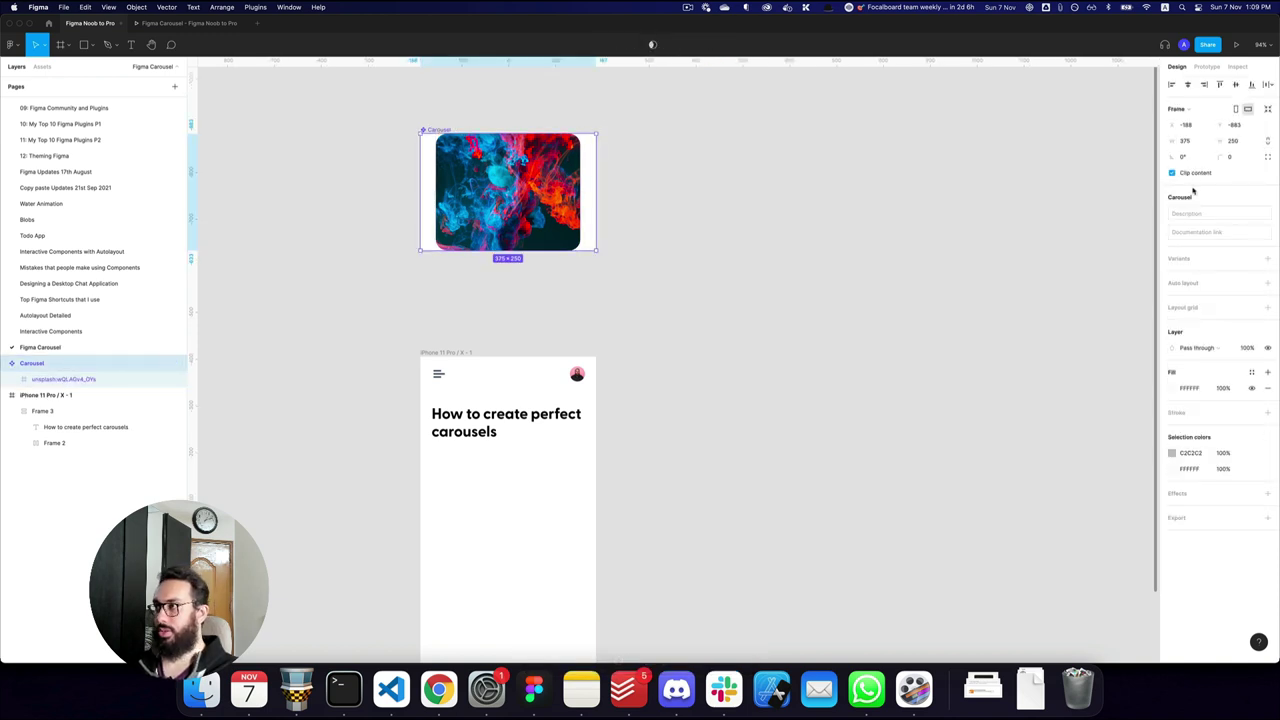
{"action": "left_click", "coordinate": [476, 189]}
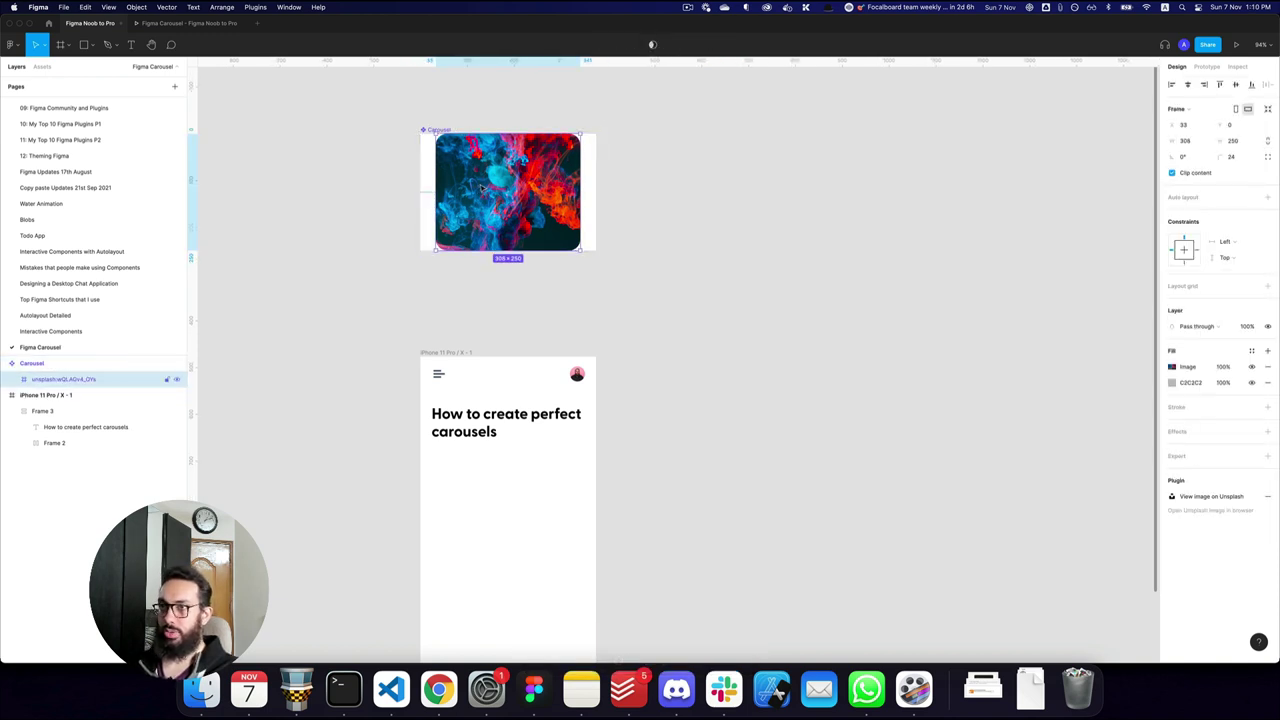
{"action": "key", "text": "super+d"}
{"action": "left_click_drag", "start_coordinate": [497, 189], "coordinate": [653, 189]}
{"action": "left_click", "coordinate": [779, 199]}
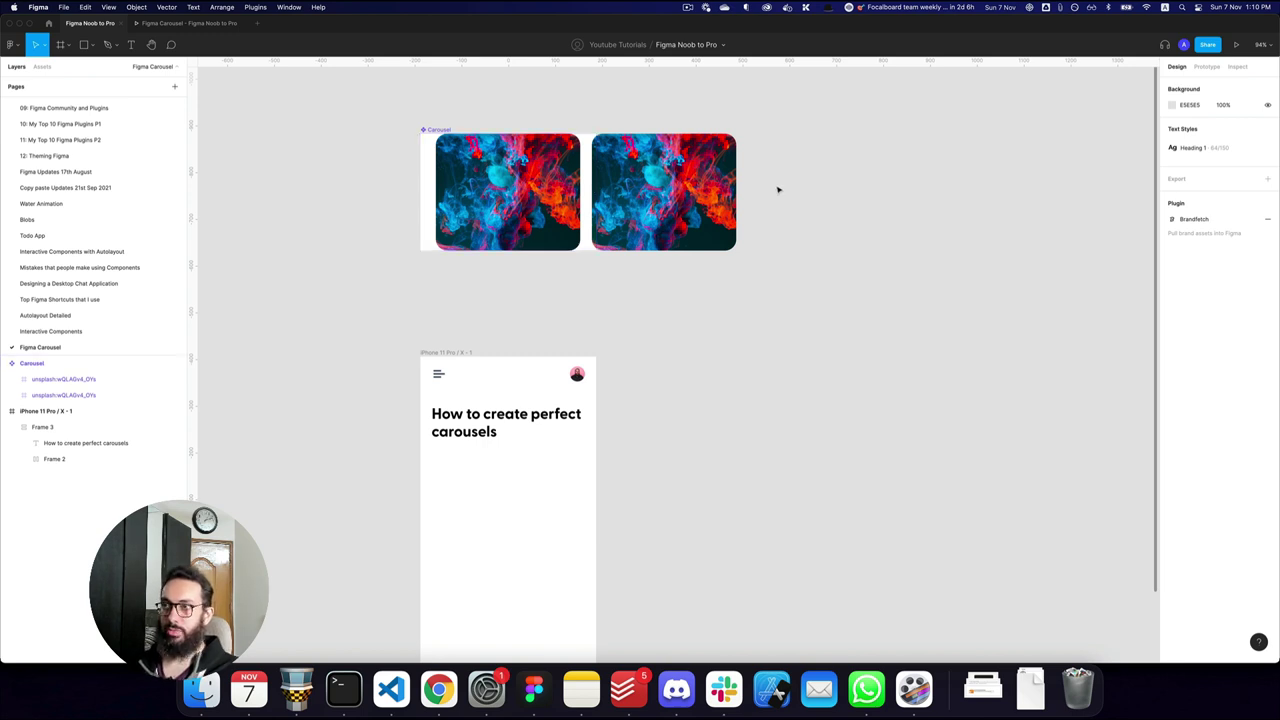
- Measure the first image's spacing to the side edges of the Carousel component
{"action": "left_click", "coordinate": [548, 181]}
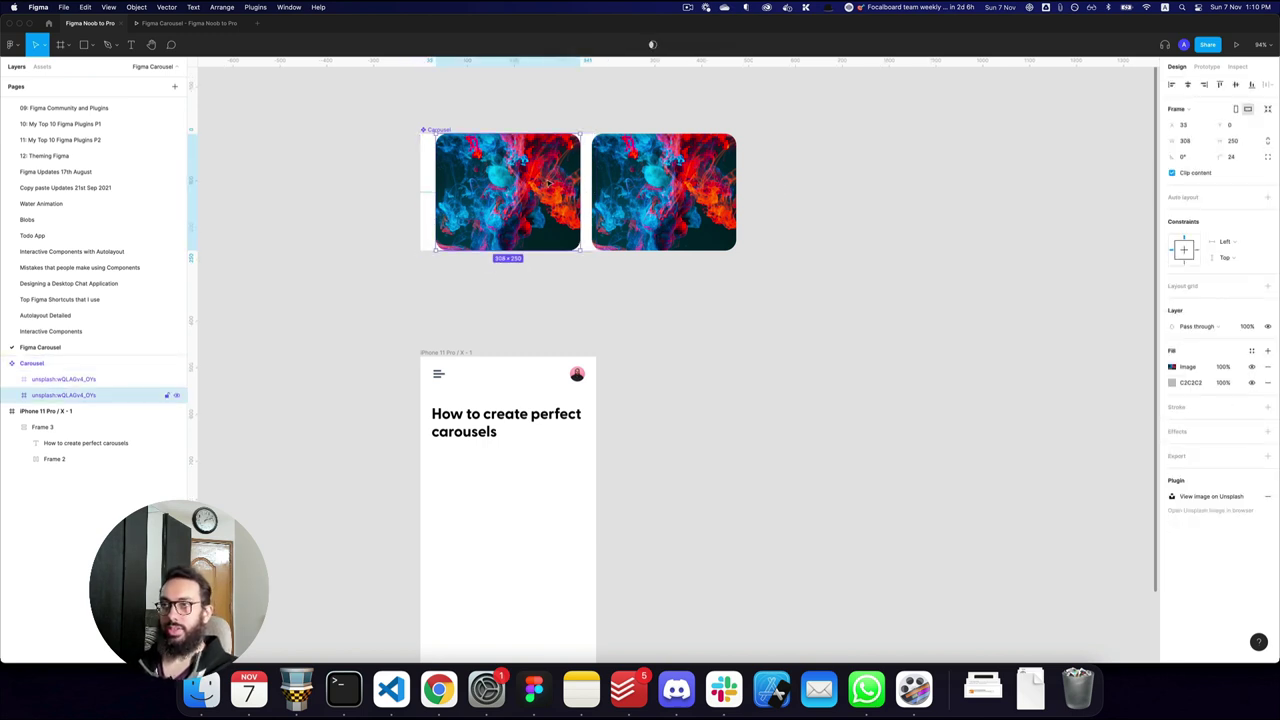
{"action": "key", "text": "space"}
{"action": "left_click_drag", "start_coordinate": [548, 182], "coordinate": [594, 182]}
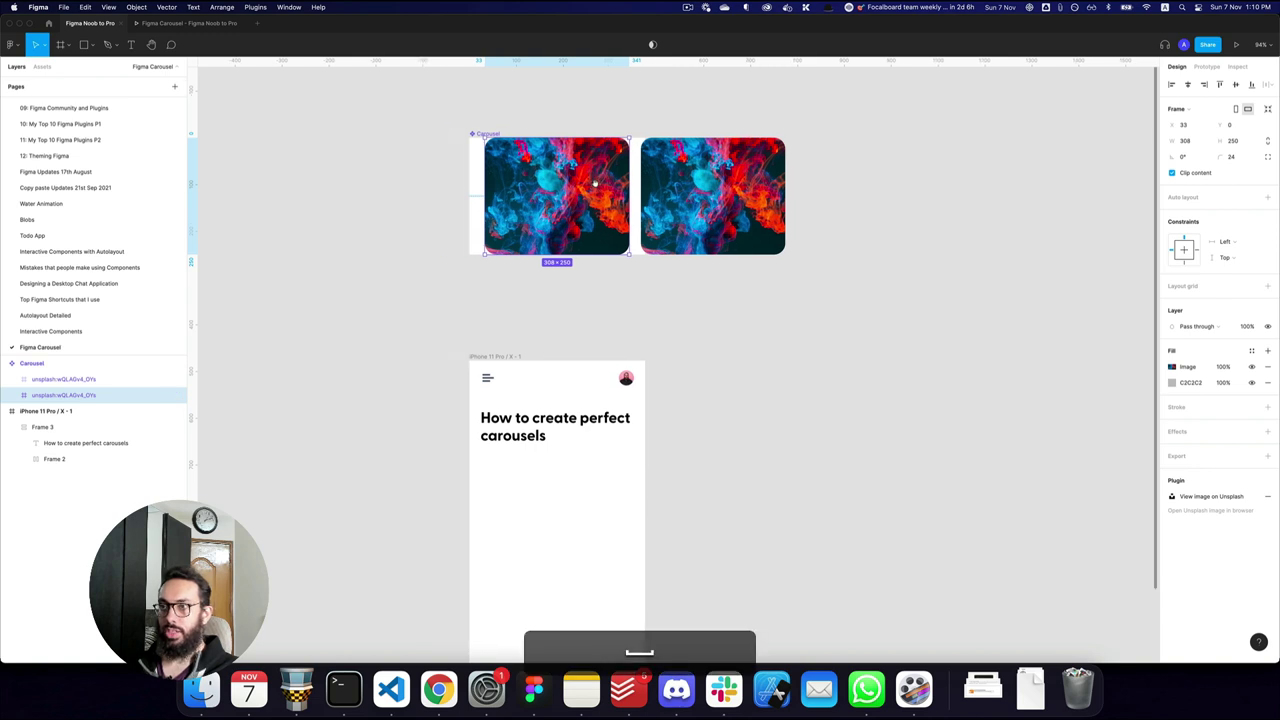
{"action": "key", "text": "alt"}
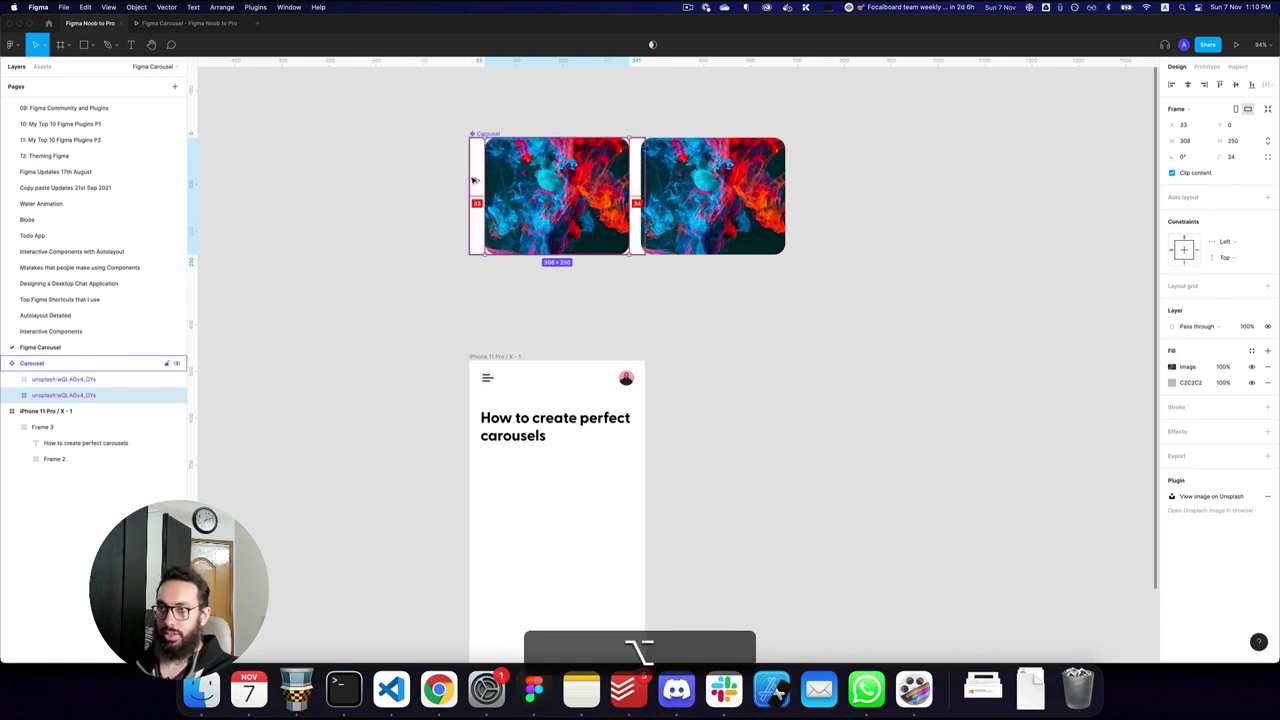
- Nudge the first image to X 32 within the Carousel component and remove the duplicate image beside it
{"action": "key", "text": "alt+Left"}
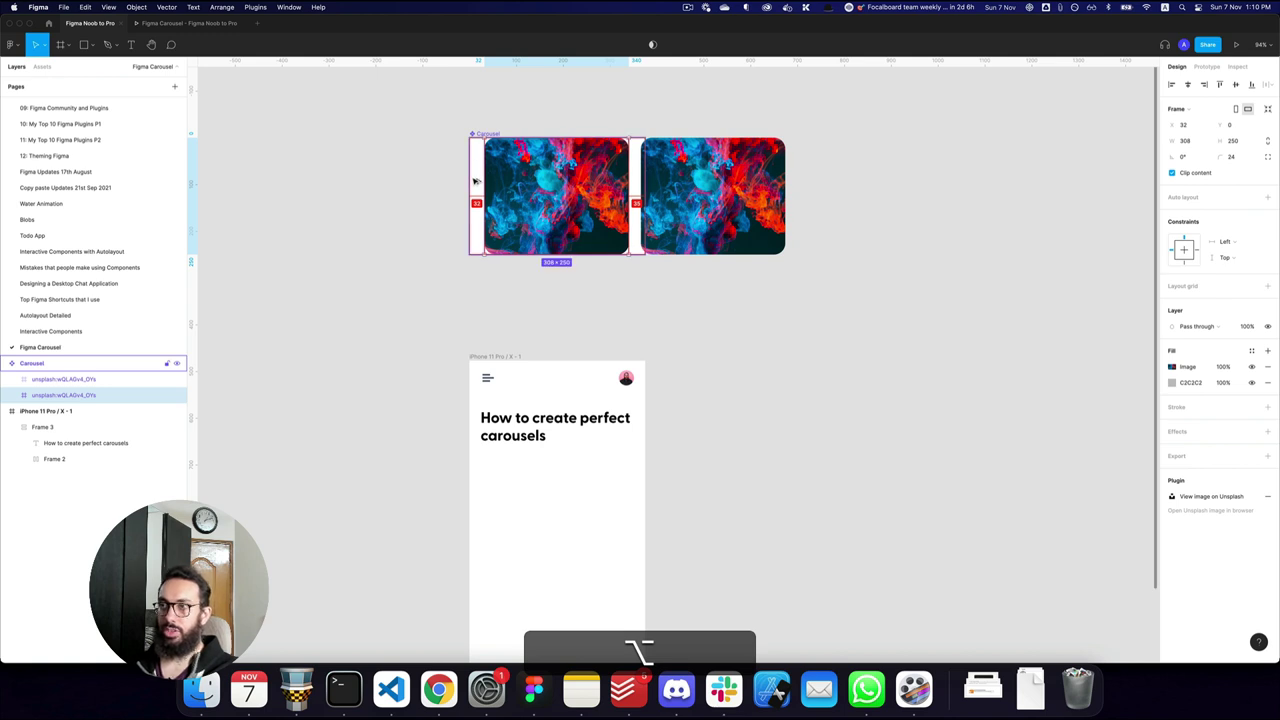
{"action": "left_click", "coordinate": [709, 188], "text": "alt"}
{"action": "scroll", "coordinate": [709, 188], "scroll_direction": "left", "scroll_amount": 2}
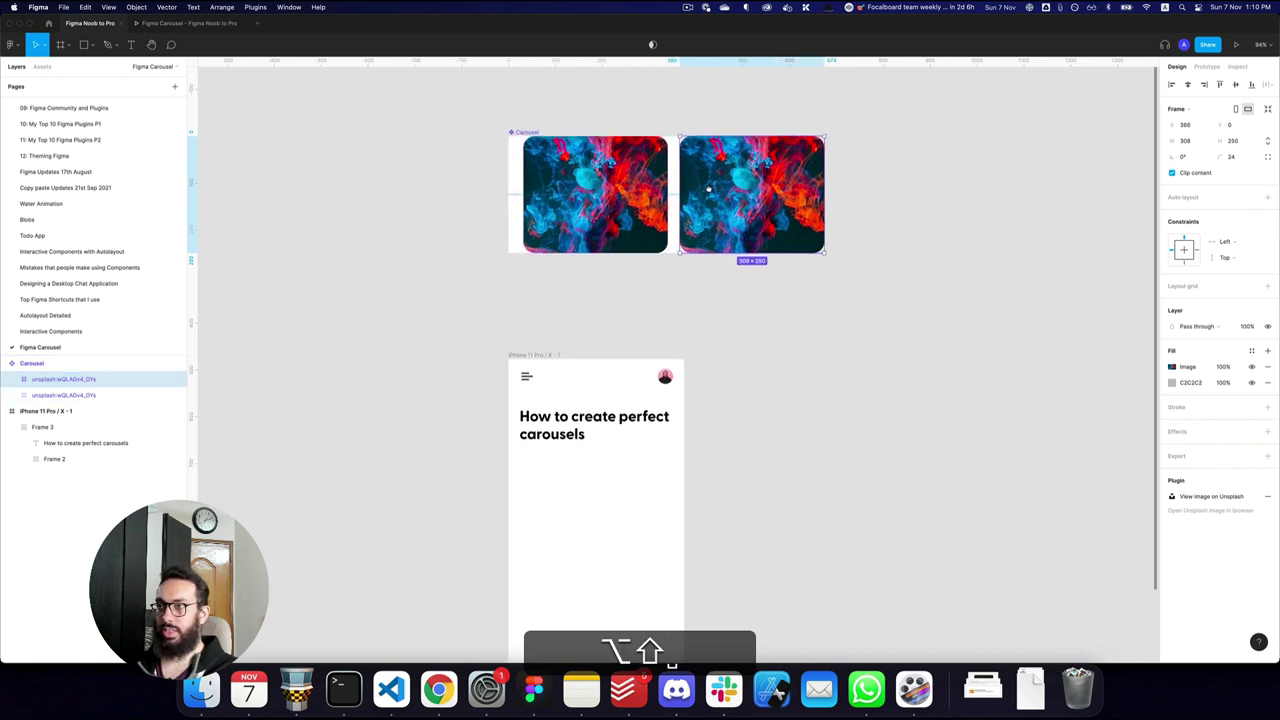
{"action": "key", "text": "super+x"}
- Try adjusting the remaining image's width in small increments, ending at 311, and check its spacing to the component's side edges
{"action": "left_click", "coordinate": [660, 188]}
{"action": "key", "text": "alt"}
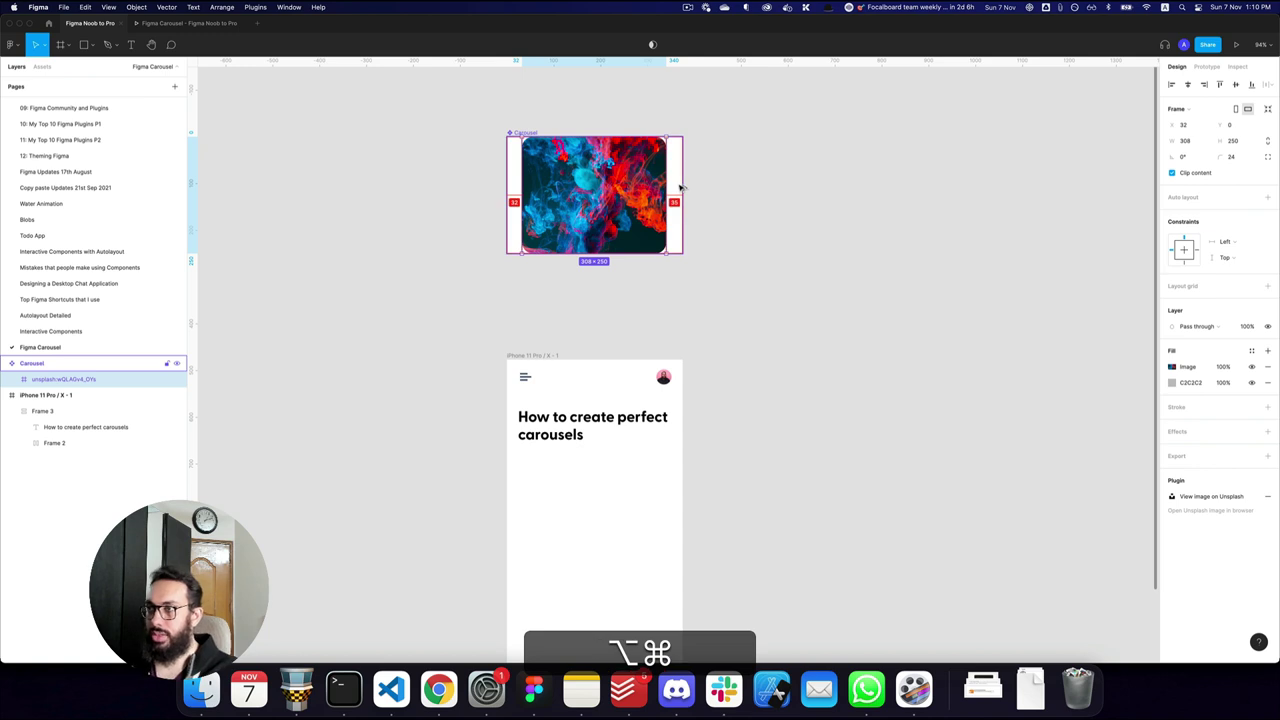
{"action": "key", "text": "alt+shift+super+Right"}
{"action": "key", "text": "super+Left"}
{"action": "key", "text": "super+Left"}
{"action": "key", "text": "super+Left"}
{"action": "key", "text": "super+Left"}
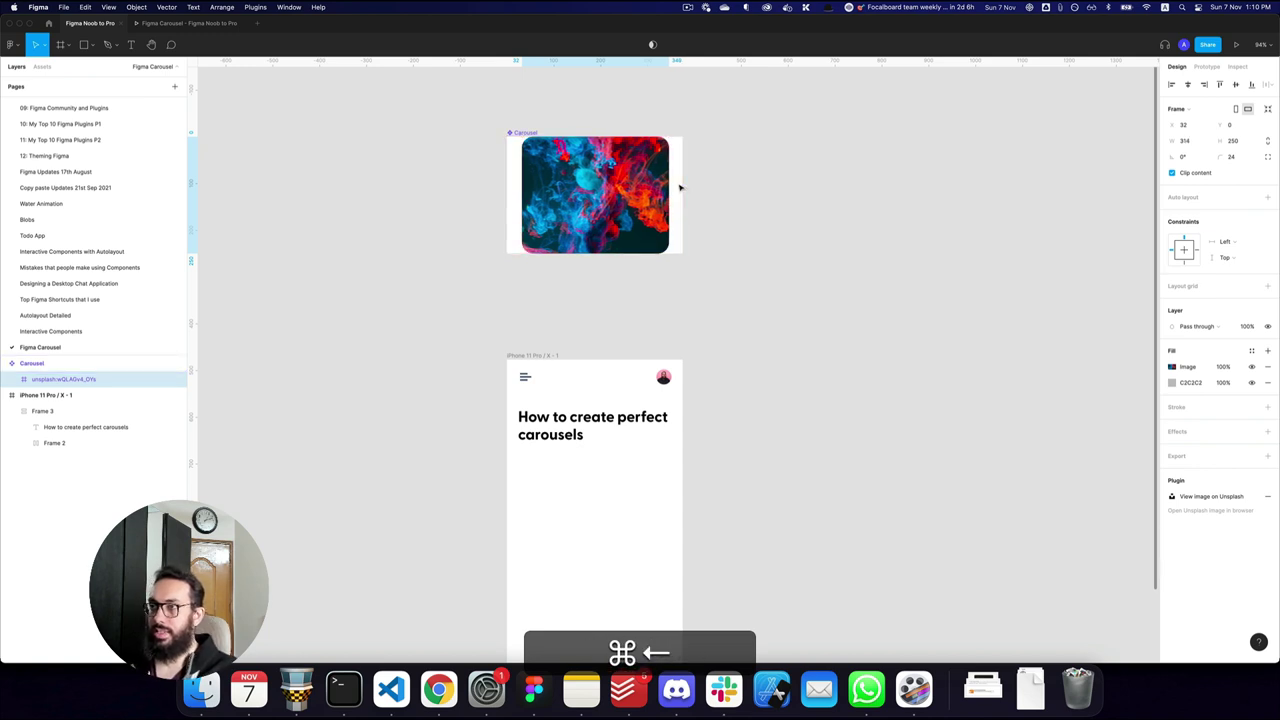
{"action": "key", "text": "alt+super+Left"}
{"action": "key", "text": "alt+super+Left"}
{"action": "key", "text": "alt+super+Left"}
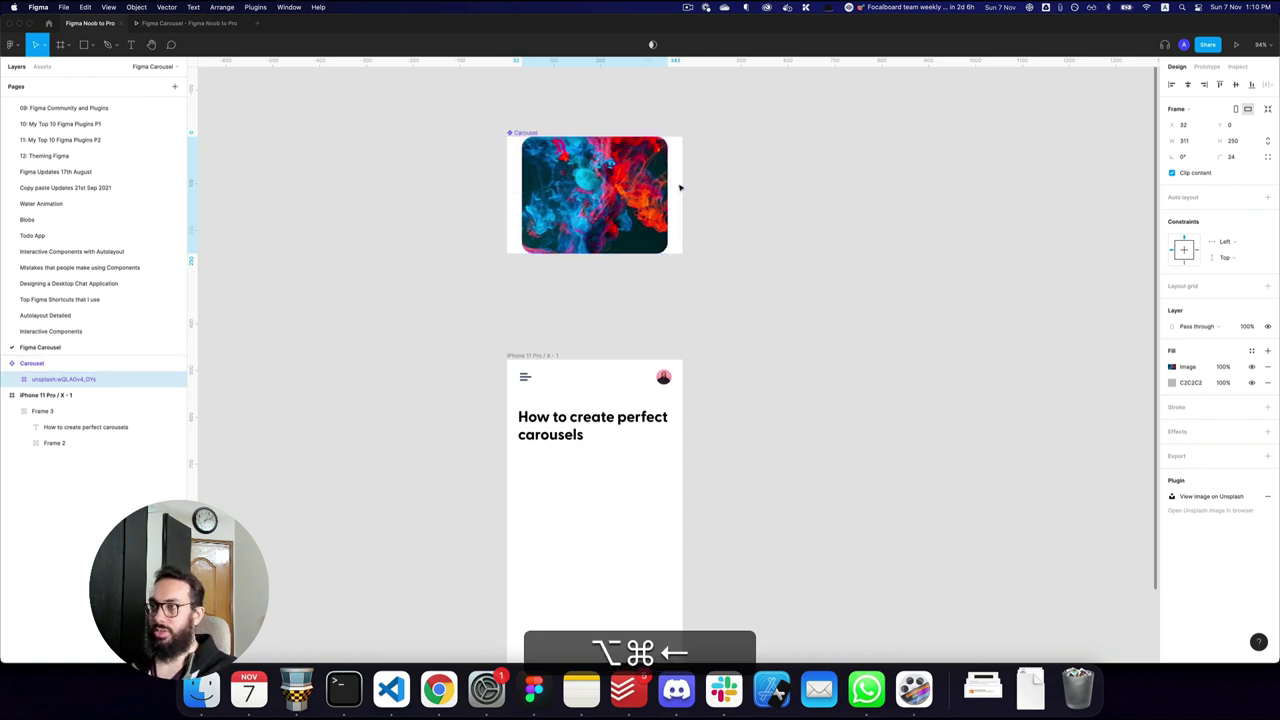
{"action": "key", "text": "alt"}
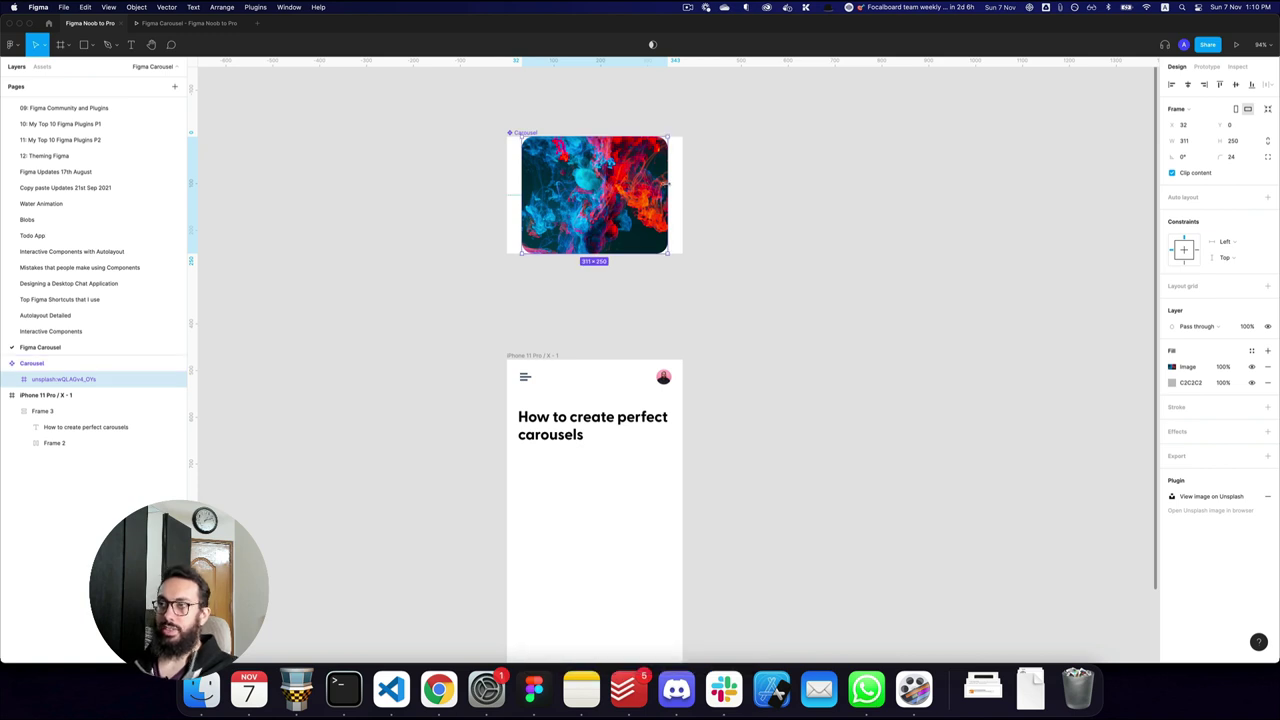
- Narrow the image in the Carousel component to a width of 280
{"action": "left_click_drag", "start_coordinate": [667, 183], "coordinate": [684, 227]}
{"action": "key", "text": "space"}
{"action": "key", "text": "alt"}
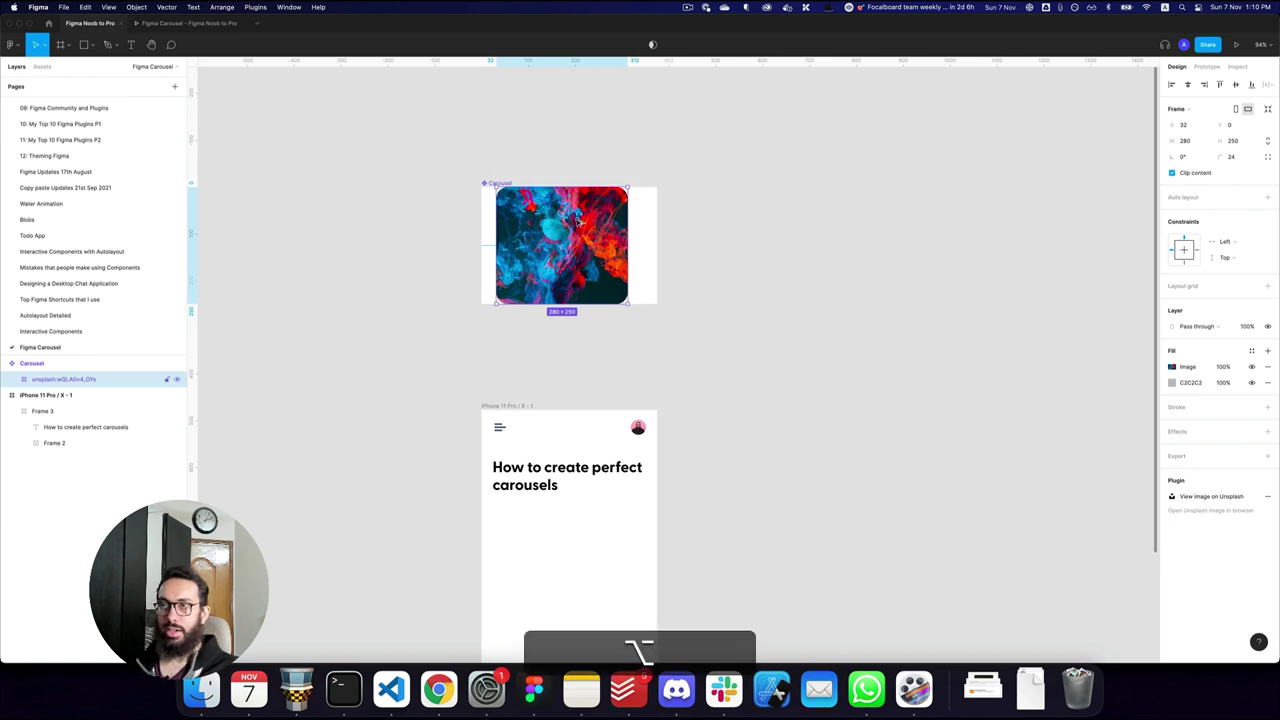
- Place a copy of the image outside the Carousel and turn it into a component named Carousel Item/Active
{"action": "left_click_drag", "start_coordinate": [576, 222], "coordinate": [350, 246]}
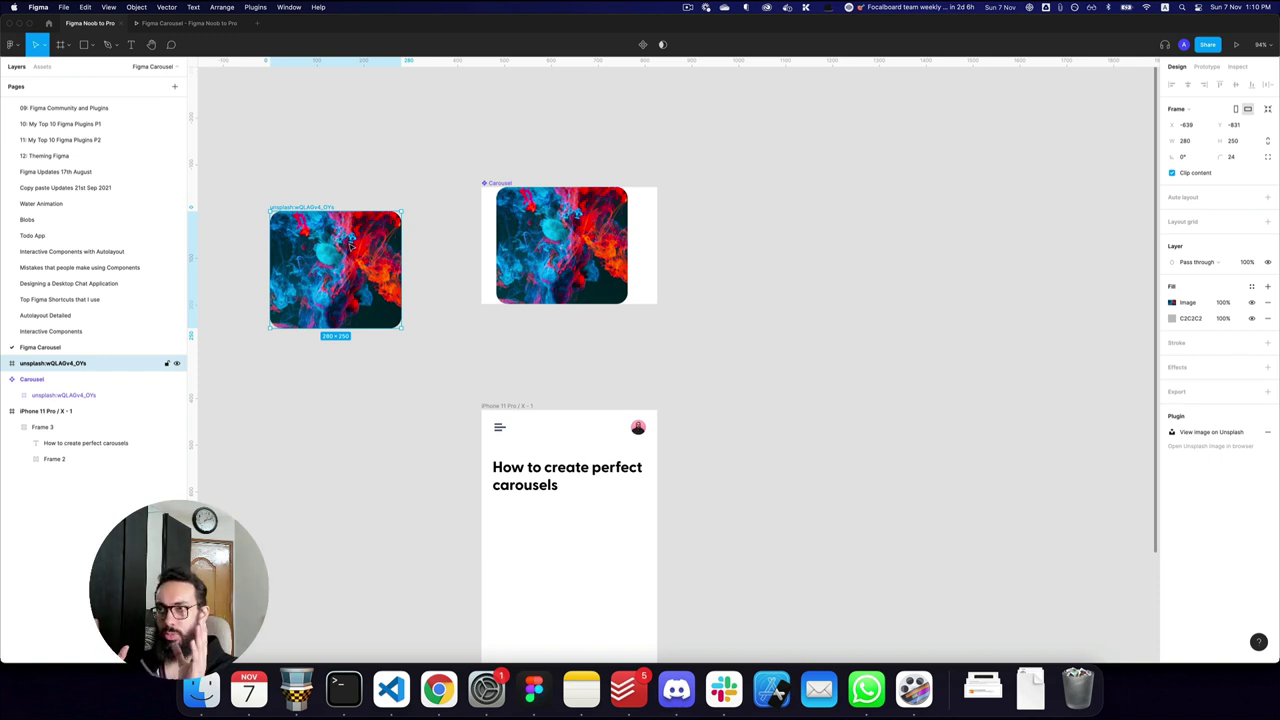
{"action": "key", "text": "alt+super+k"}
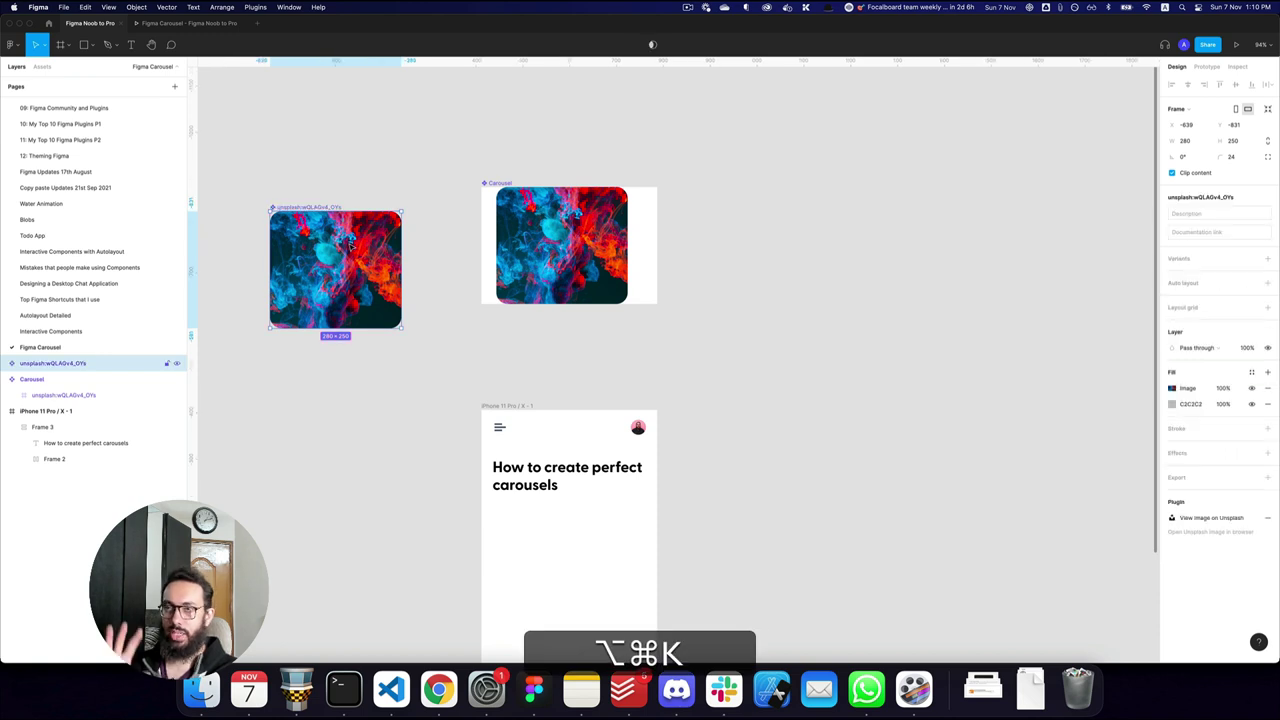
{"action": "key", "text": "super+r"}
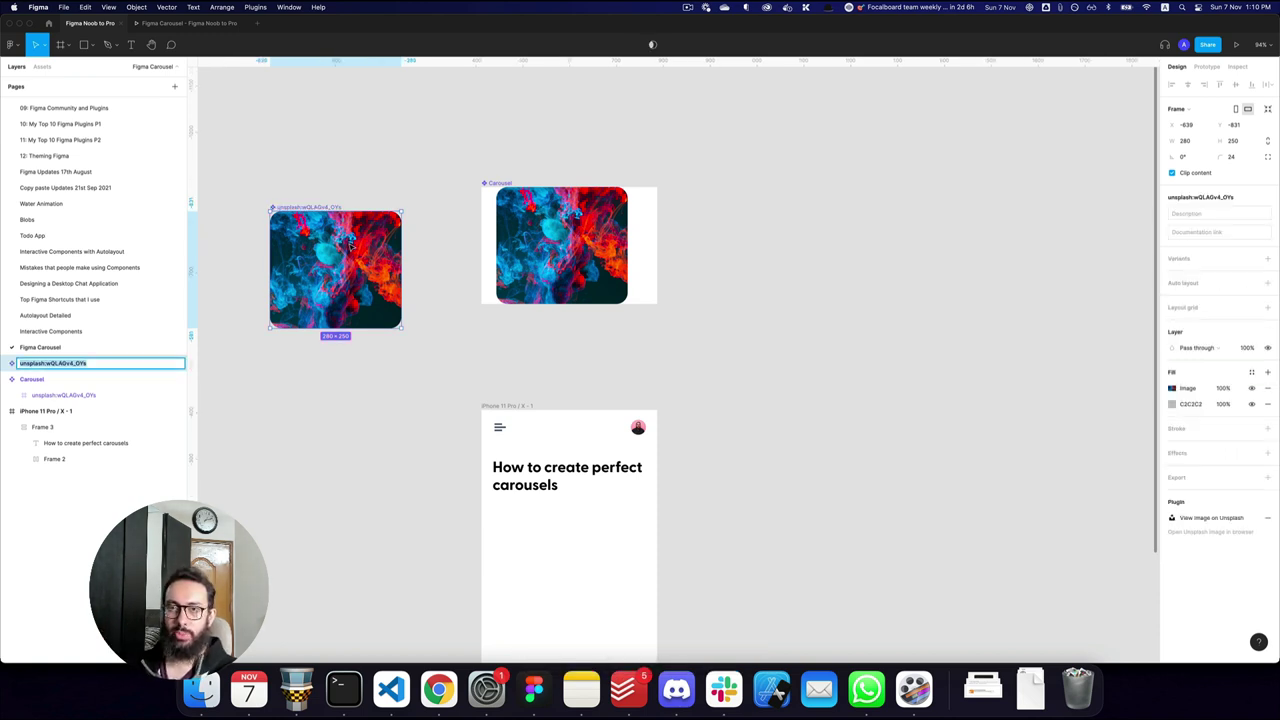
{"action": "type", "text": "Carousel/"}
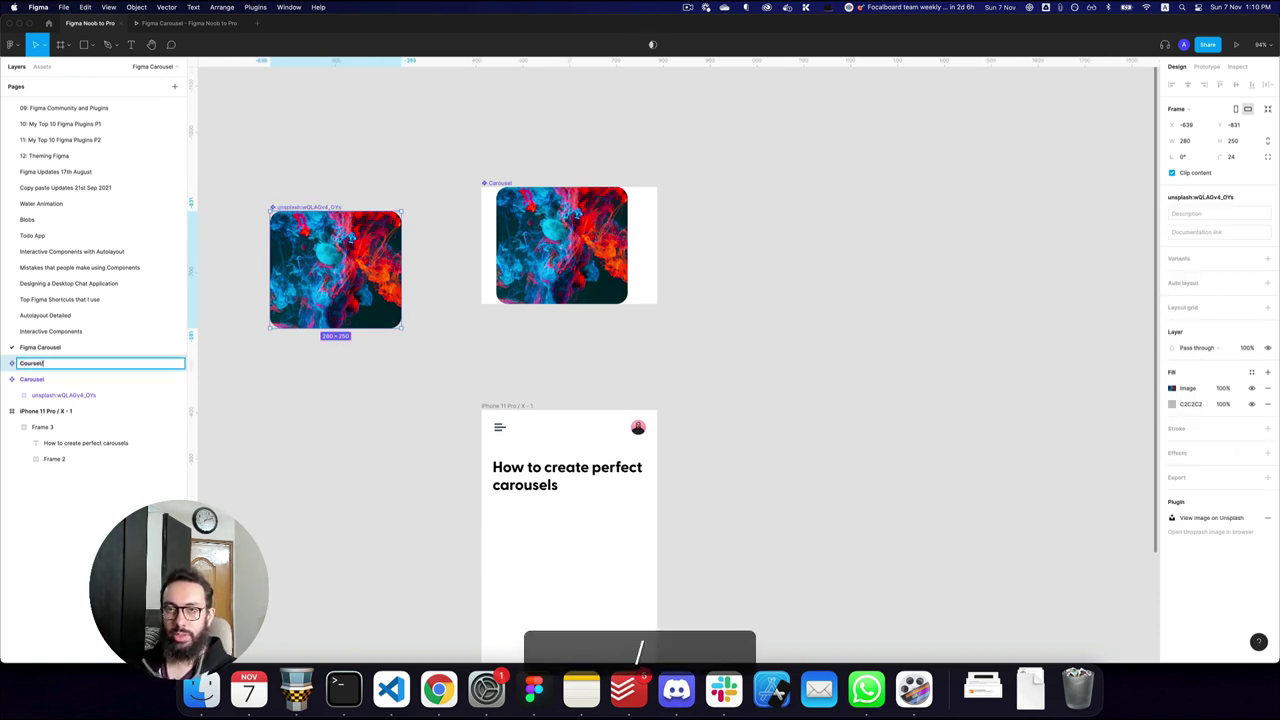
{"action": "key", "text": "super+a"}
{"action": "type", "text": "Carousel"}
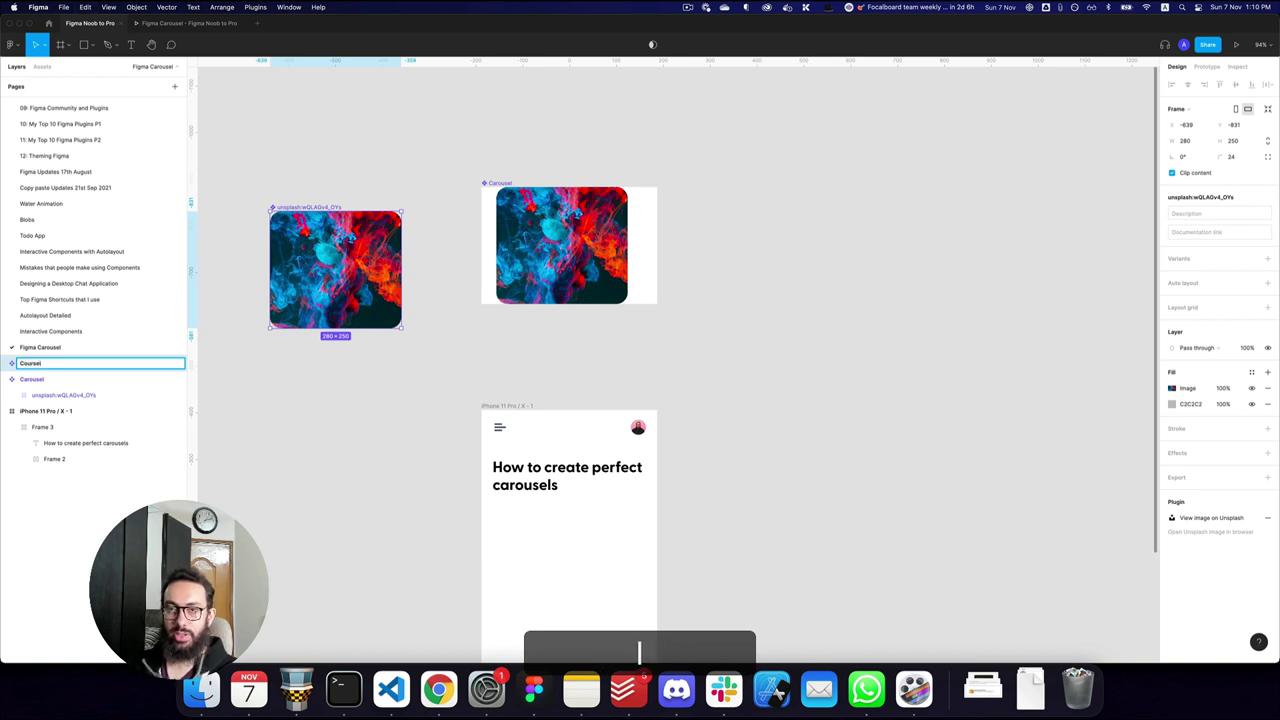
{"action": "key", "text": "super+a"}
{"action": "type", "text": "Carousel Item"}
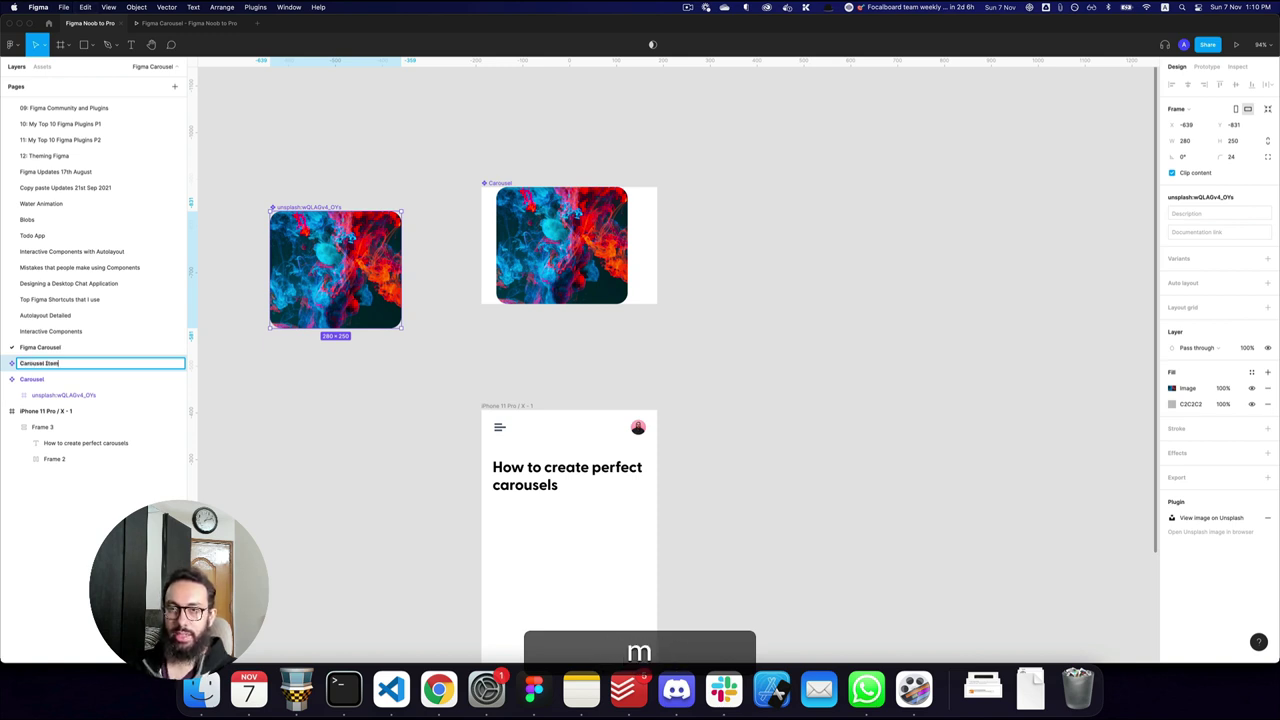
{"action": "type", "text": "/Active"}
{"action": "key", "text": "Return"}
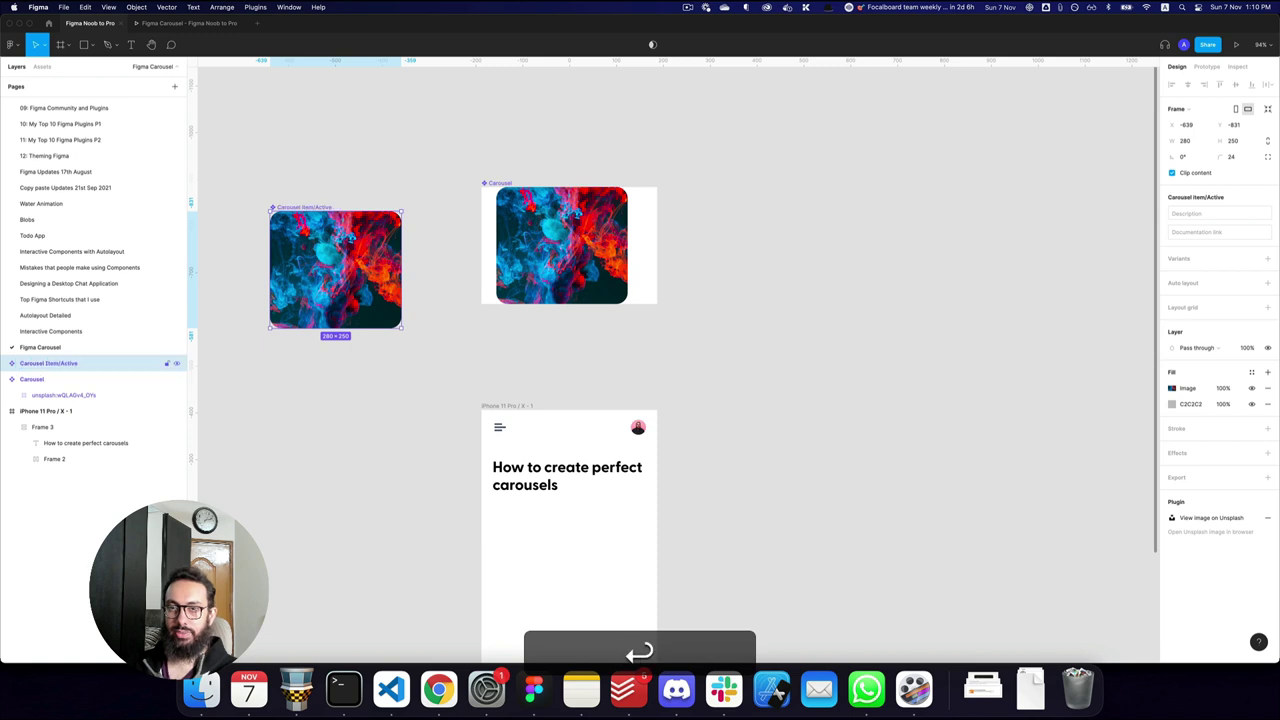
- Add a second variant to the Carousel Item component and give it the Property 1 value False
{"action": "left_click", "coordinate": [1267, 258]}
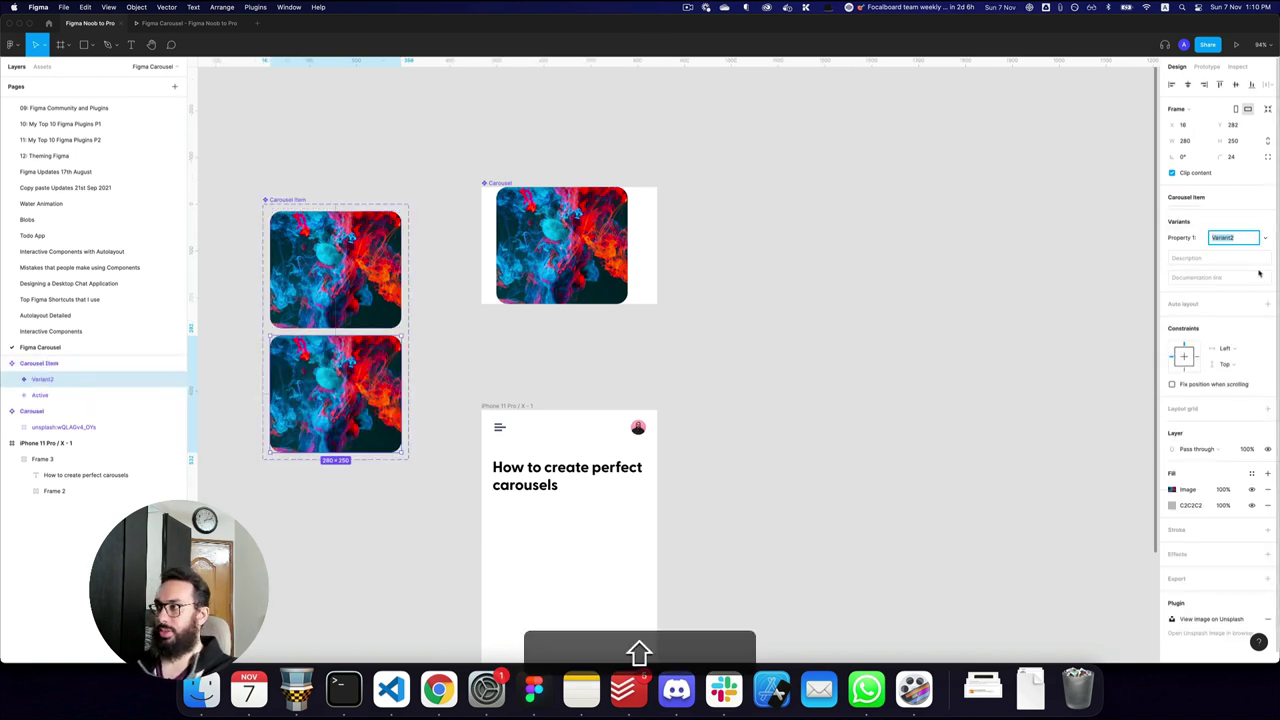
{"action": "key", "text": "shift+BackSpace"}
{"action": "type", "text": "False"}
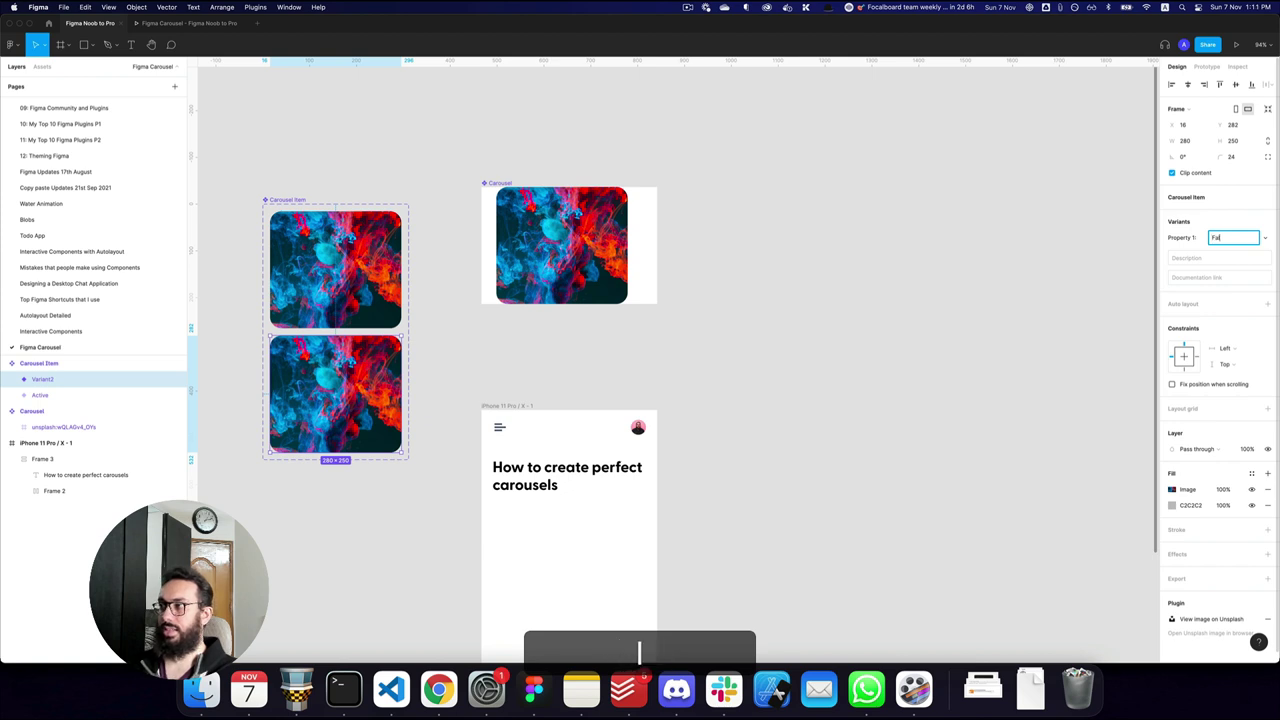
{"action": "key", "text": "Return"}
- Set the Property 1 value of the original Carousel Item variant to True
{"action": "left_click", "coordinate": [385, 258]}
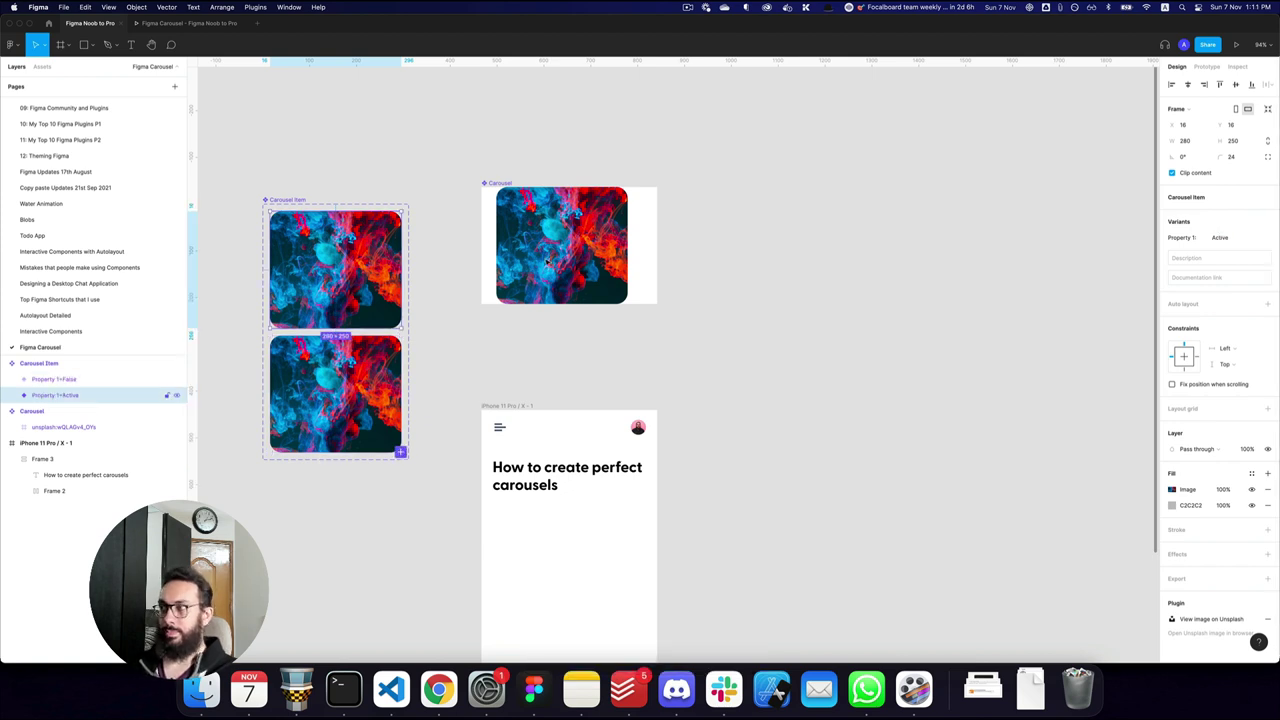
{"action": "left_click", "coordinate": [1235, 237]}
{"action": "type", "text": "True"}
{"action": "key", "text": "Return"}
{"action": "left_click", "coordinate": [568, 245]}
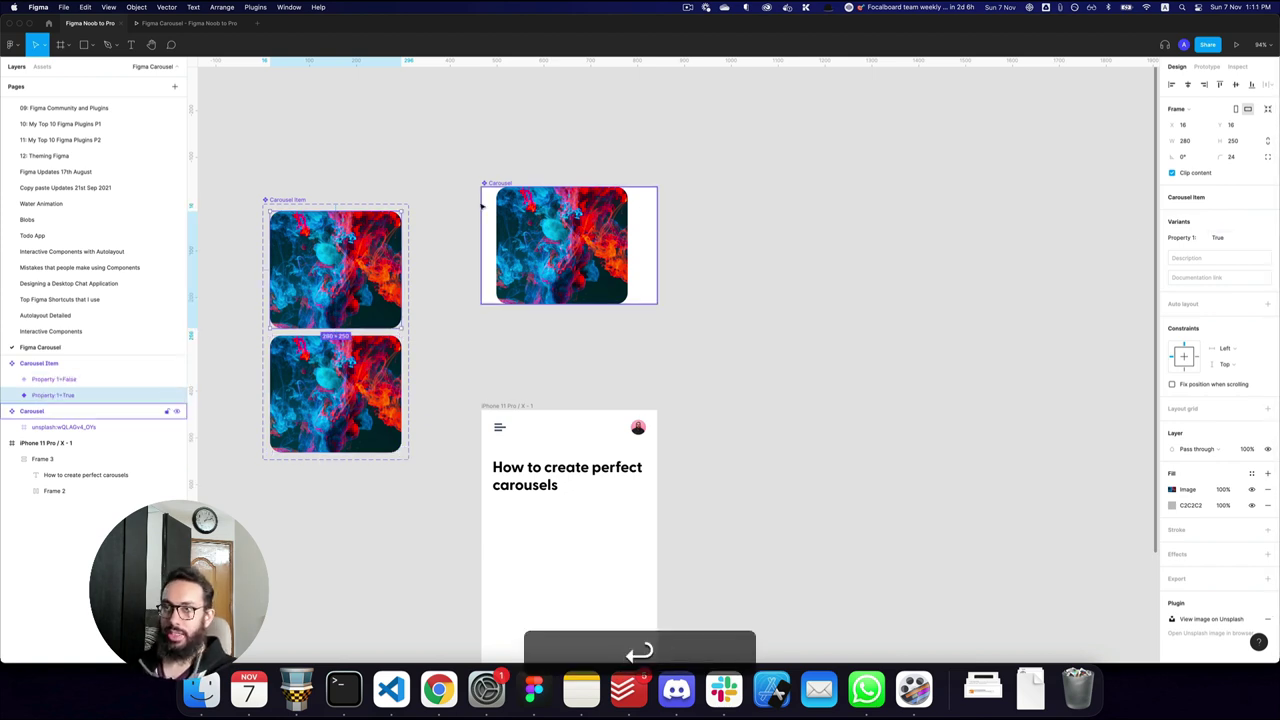
- Rename the Carousel Item component set's variant property from Property 1 to Active
{"action": "left_click", "coordinate": [287, 200]}
{"action": "double_click", "coordinate": [1181, 274]}
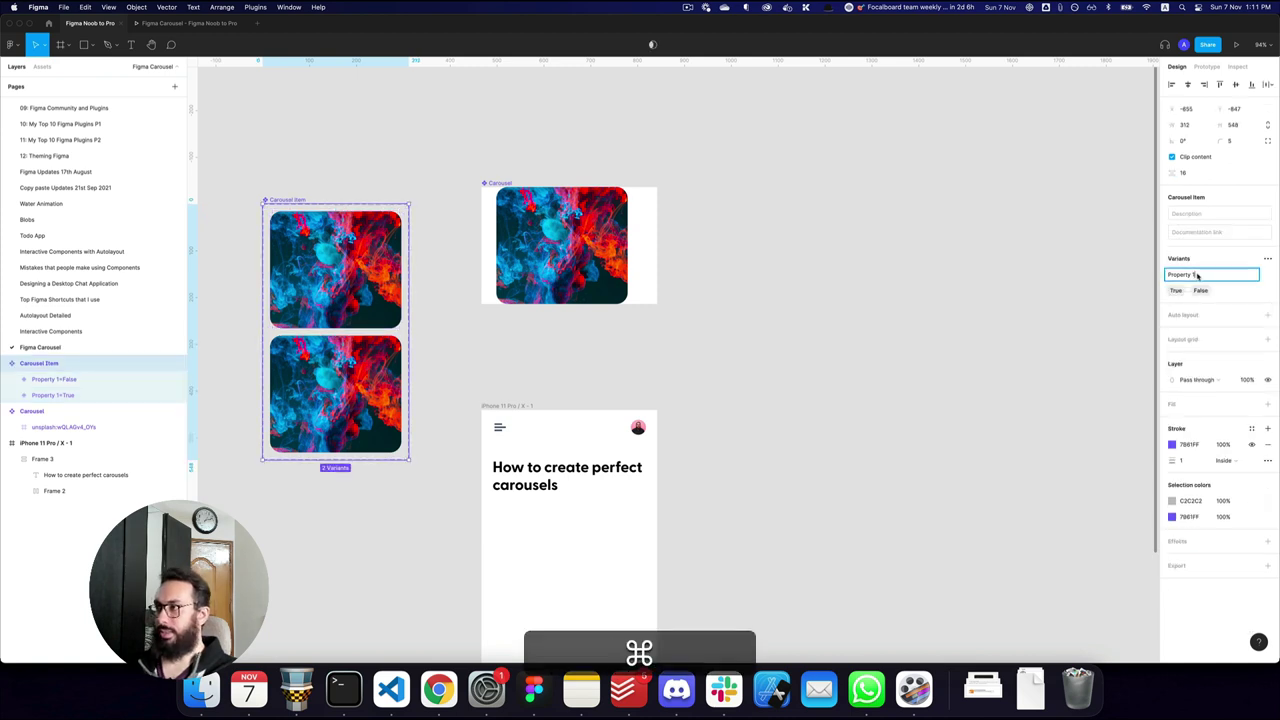
{"action": "key", "text": "super+a"}
{"action": "type", "text": "Active"}
{"action": "key", "text": "Return"}
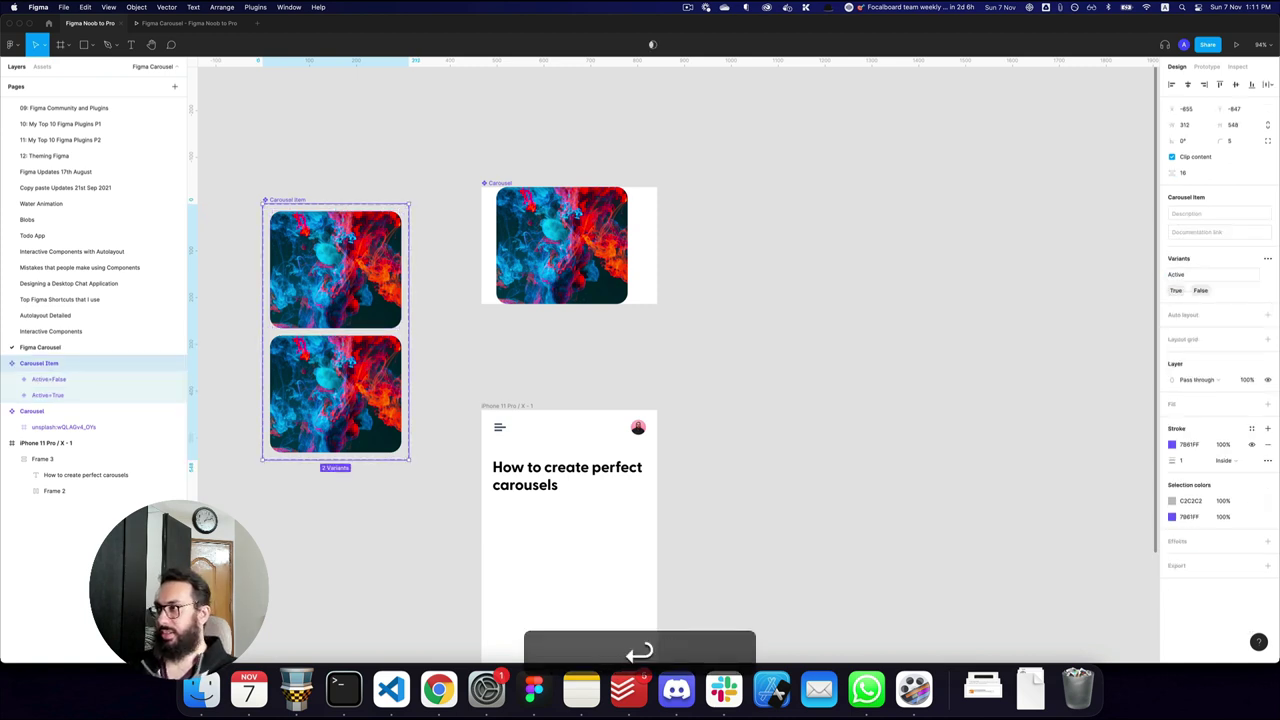
- Set the opacity of the Active=False variant to 60%
{"action": "left_click", "coordinate": [337, 281]}
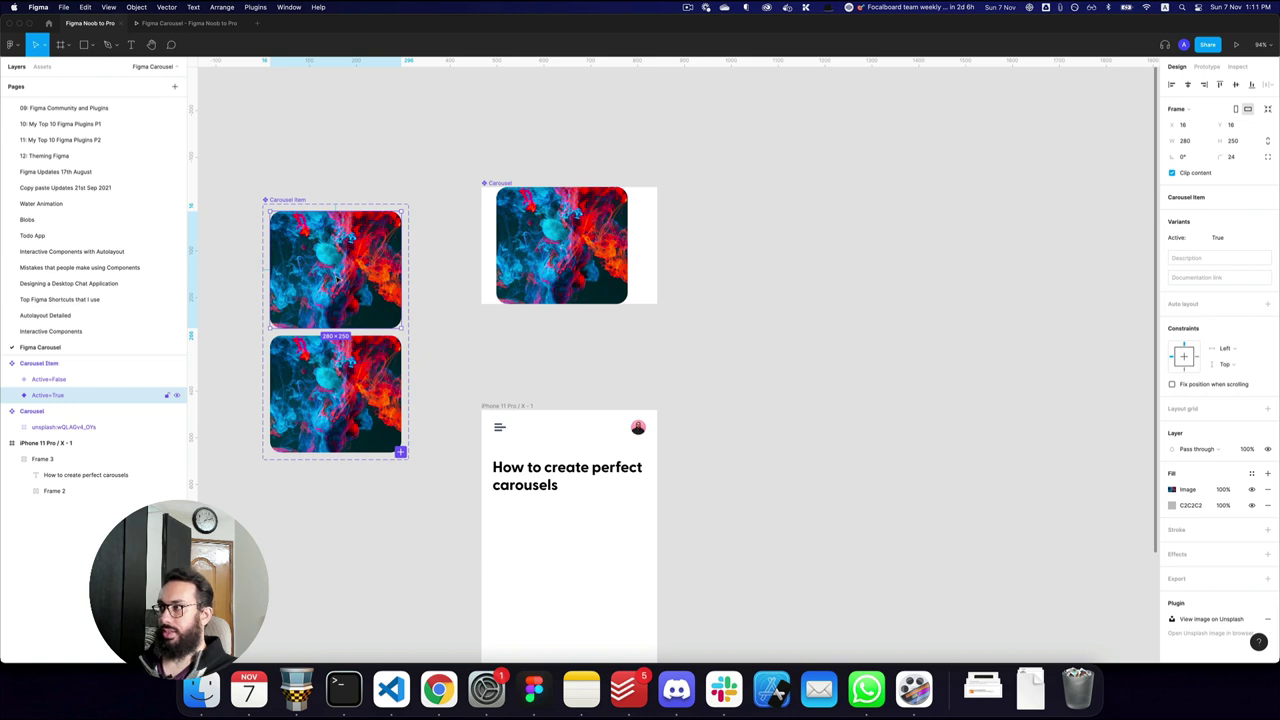
{"action": "left_click", "coordinate": [336, 392]}
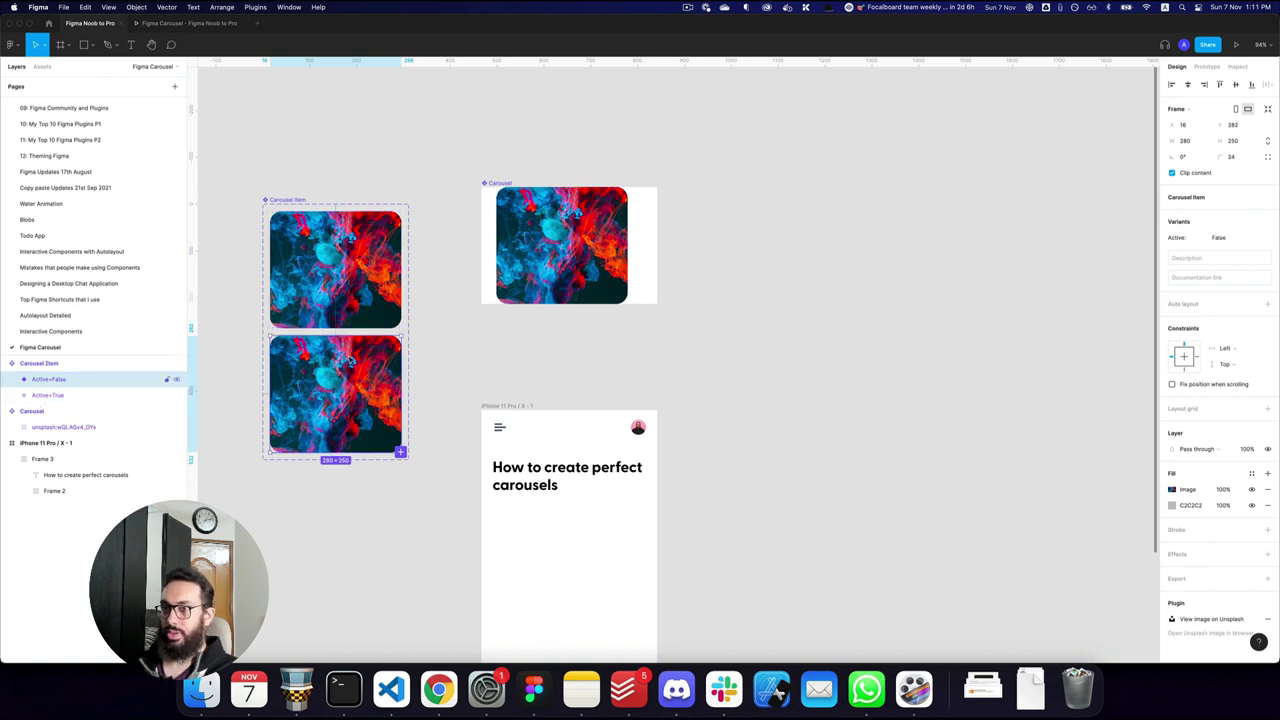
{"action": "key", "text": "8"}
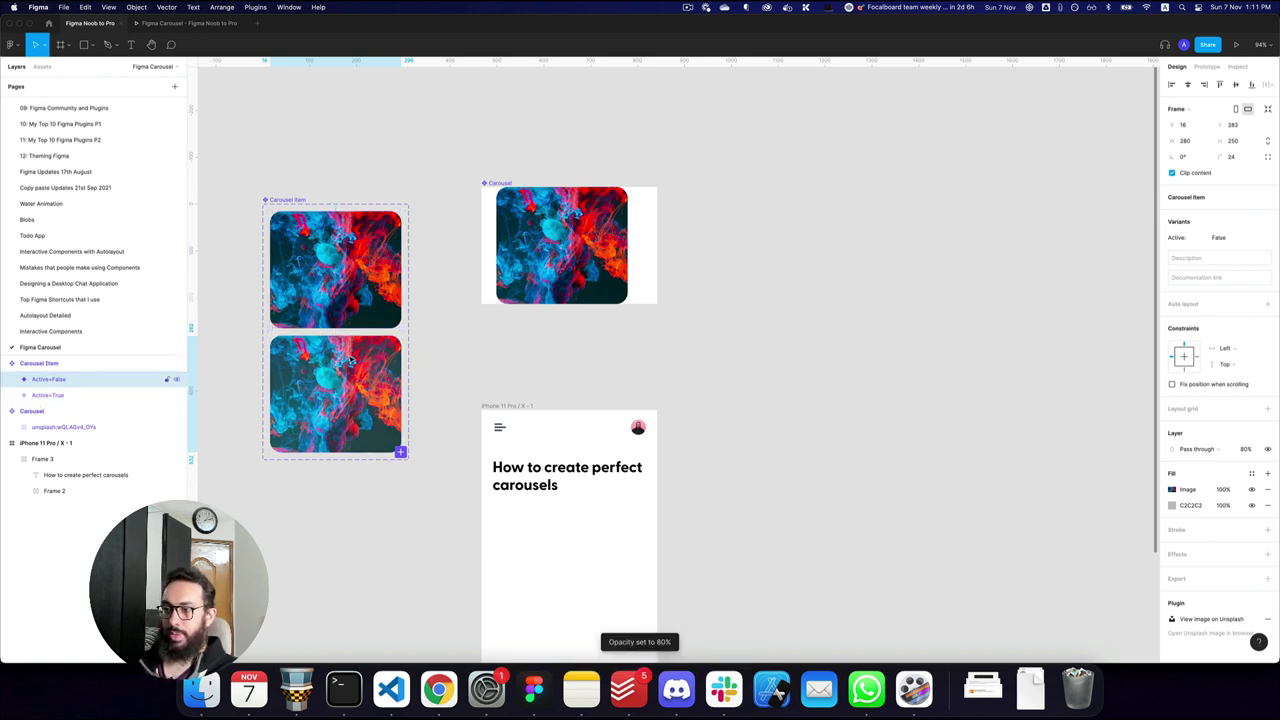
{"action": "key", "text": "6"}
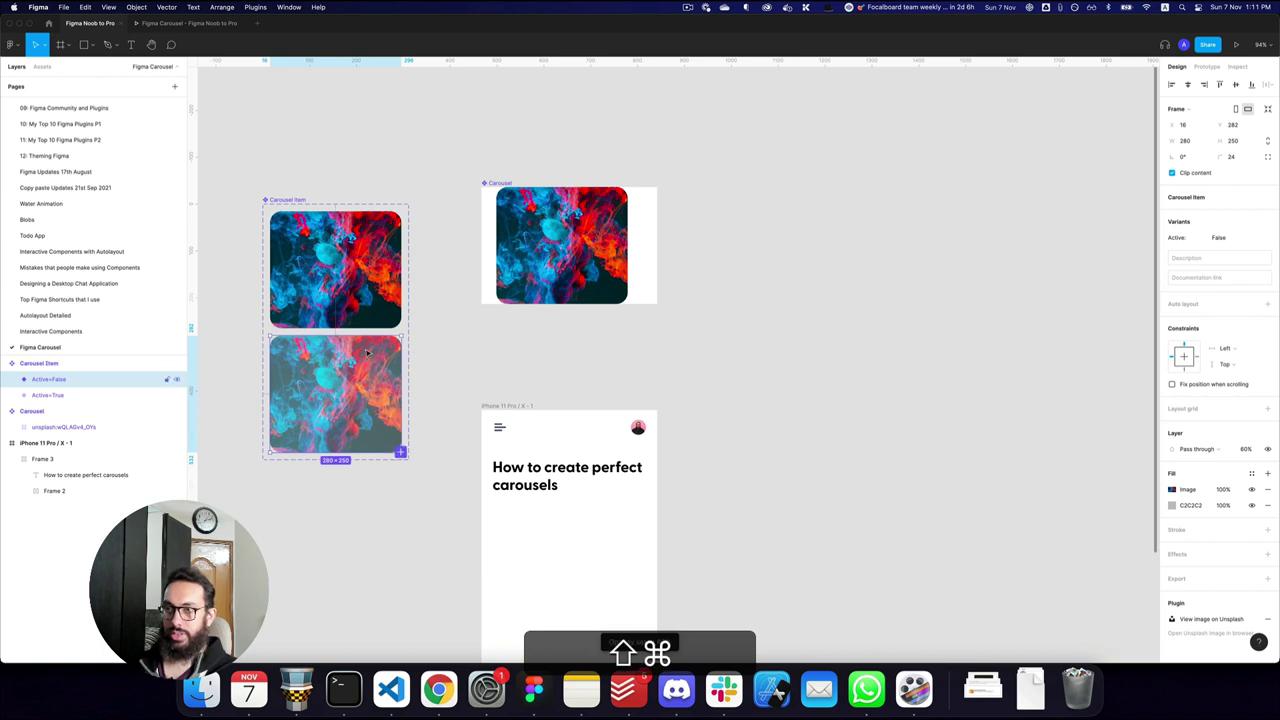
- Scale the Active=False variant proportionally to a width of 220 with the Scale plugin
{"action": "key", "text": "shift+super+s"}
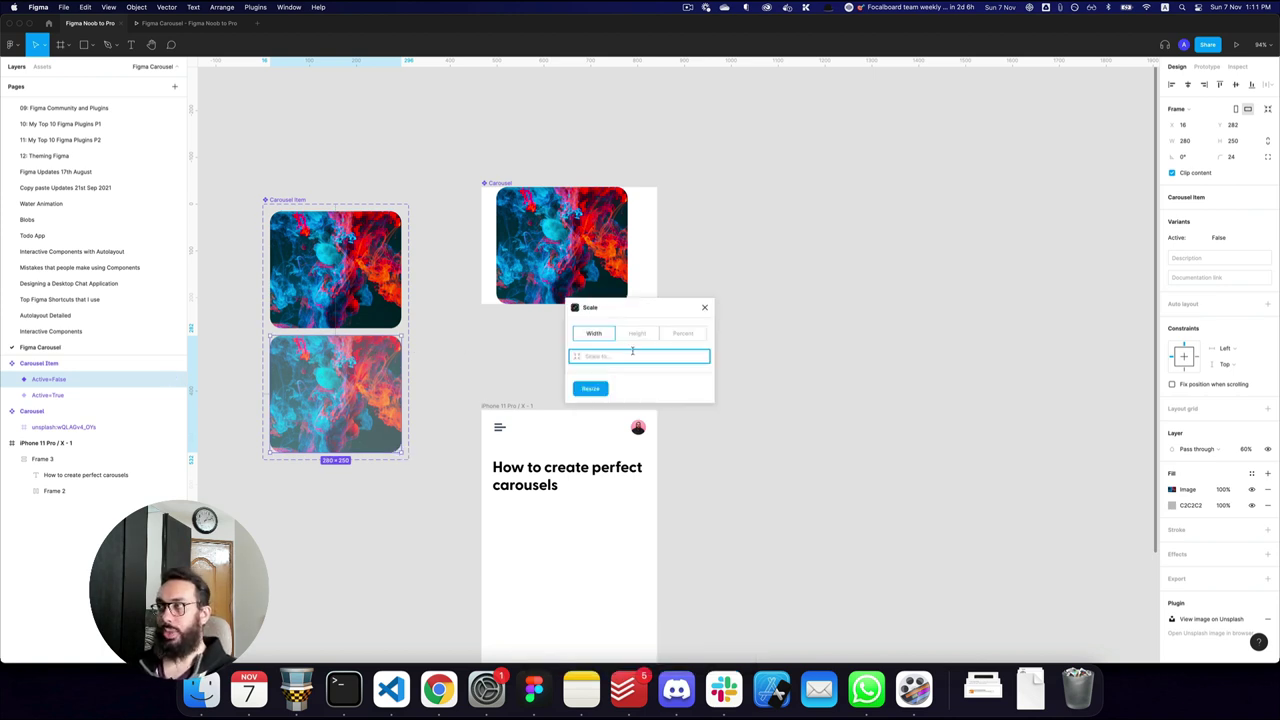
{"action": "type", "text": "218"}
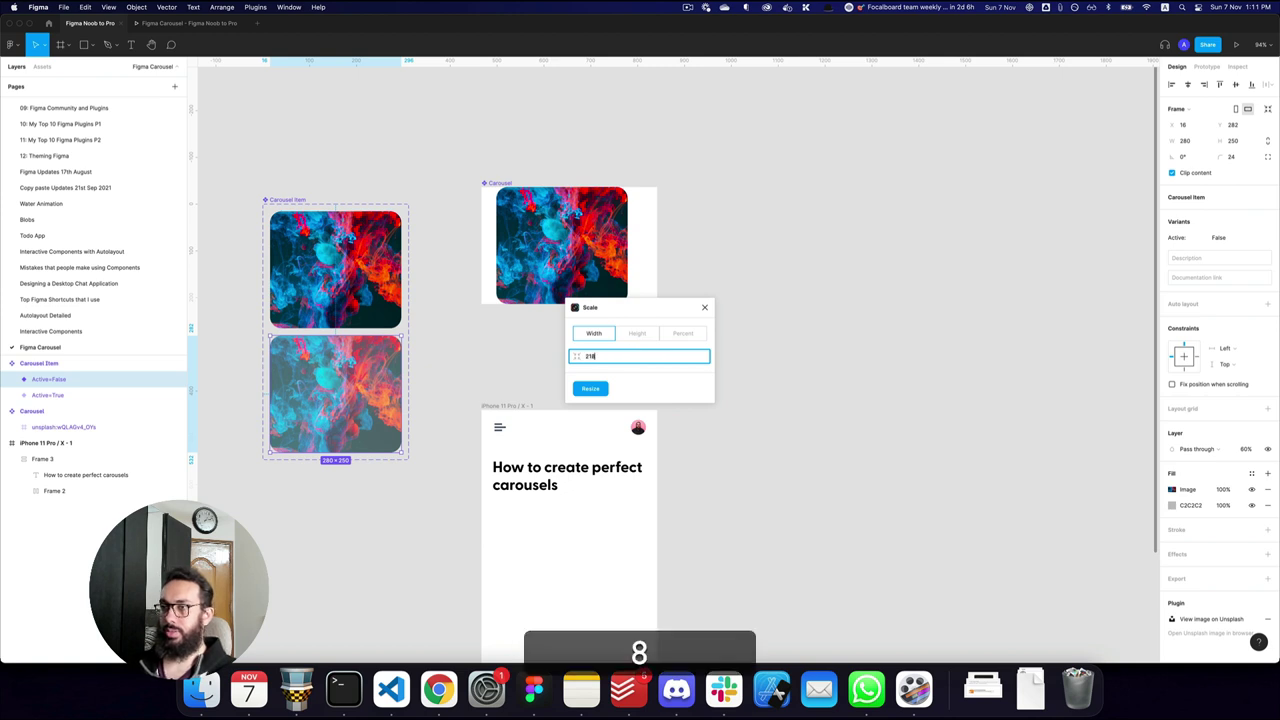
{"action": "key", "text": "Return"}
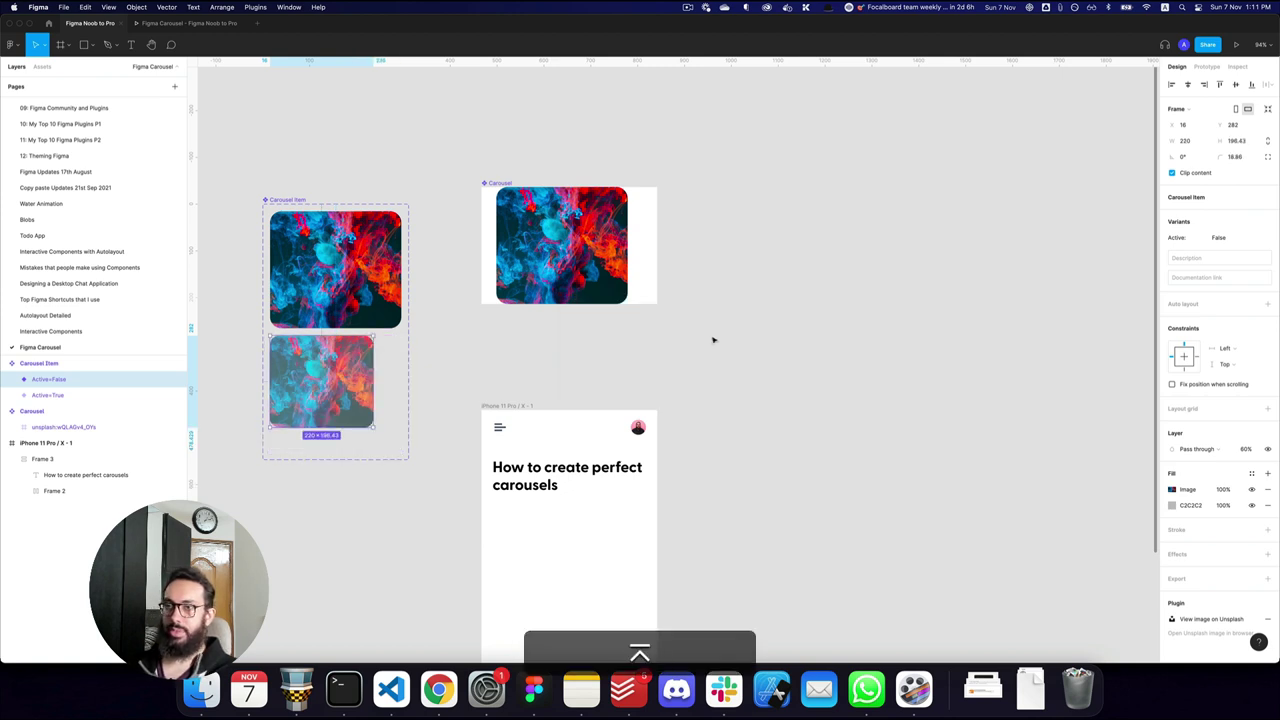
{"action": "left_click", "coordinate": [711, 337]}
- Replace the plain image in the Carousel component with an instance of the Active=True Carousel Item variant
{"action": "left_click", "coordinate": [315, 290]}
{"action": "key", "text": "super+c"}
{"action": "left_click", "coordinate": [560, 245]}
{"action": "double_click", "coordinate": [580, 250]}
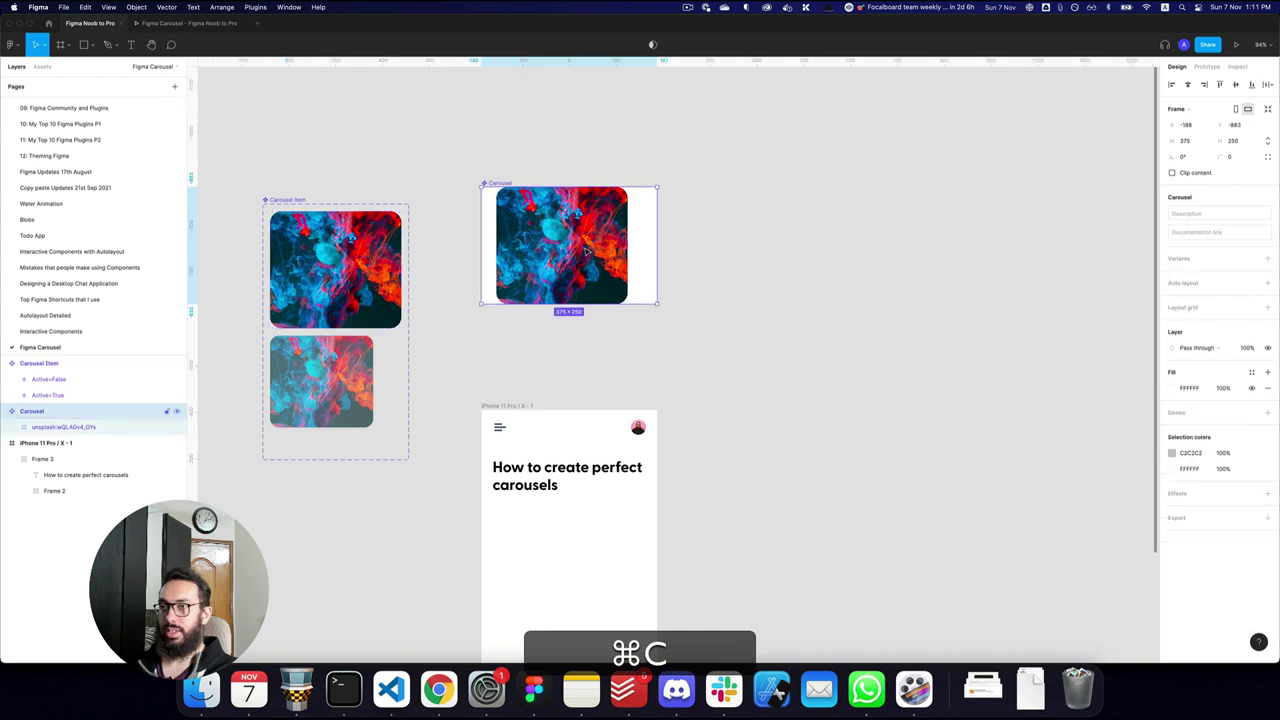
{"action": "right_click", "coordinate": [586, 248]}
{"action": "left_click", "coordinate": [617, 279]}
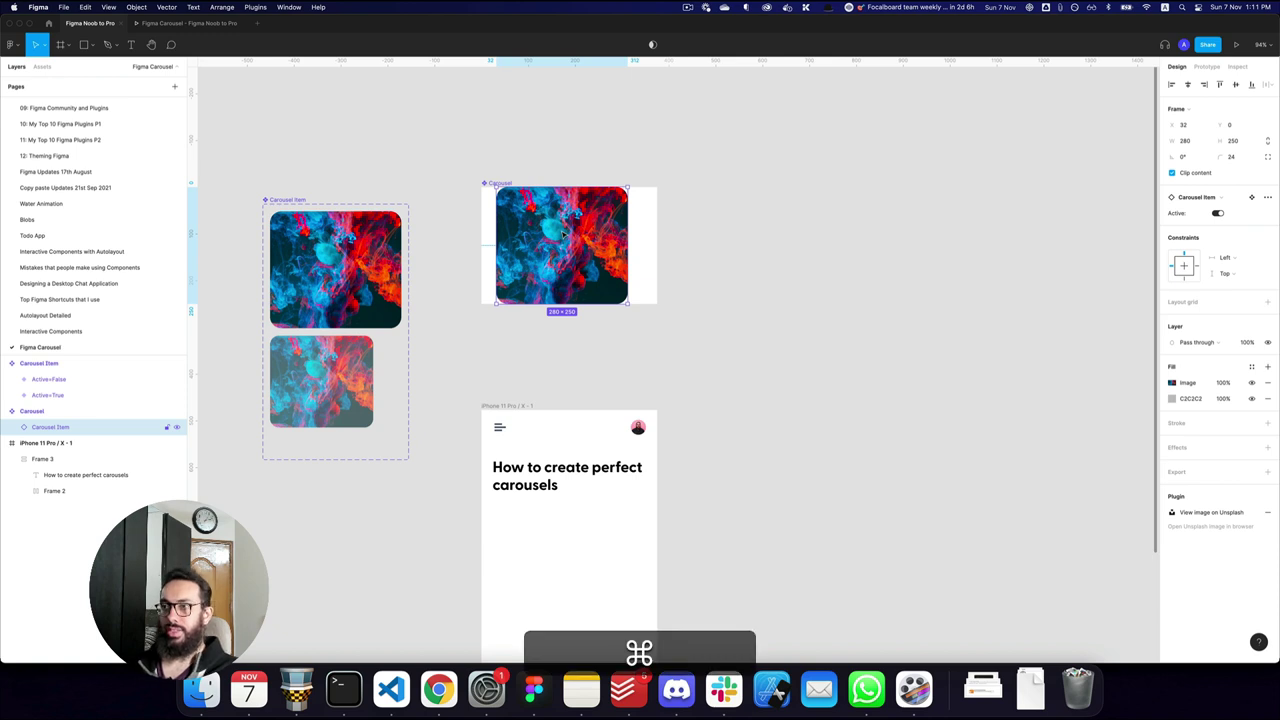
- Place a duplicate of the Carousel Item instance beside the first at X 336, with its Active property switched off
{"action": "key", "text": "super+d"}
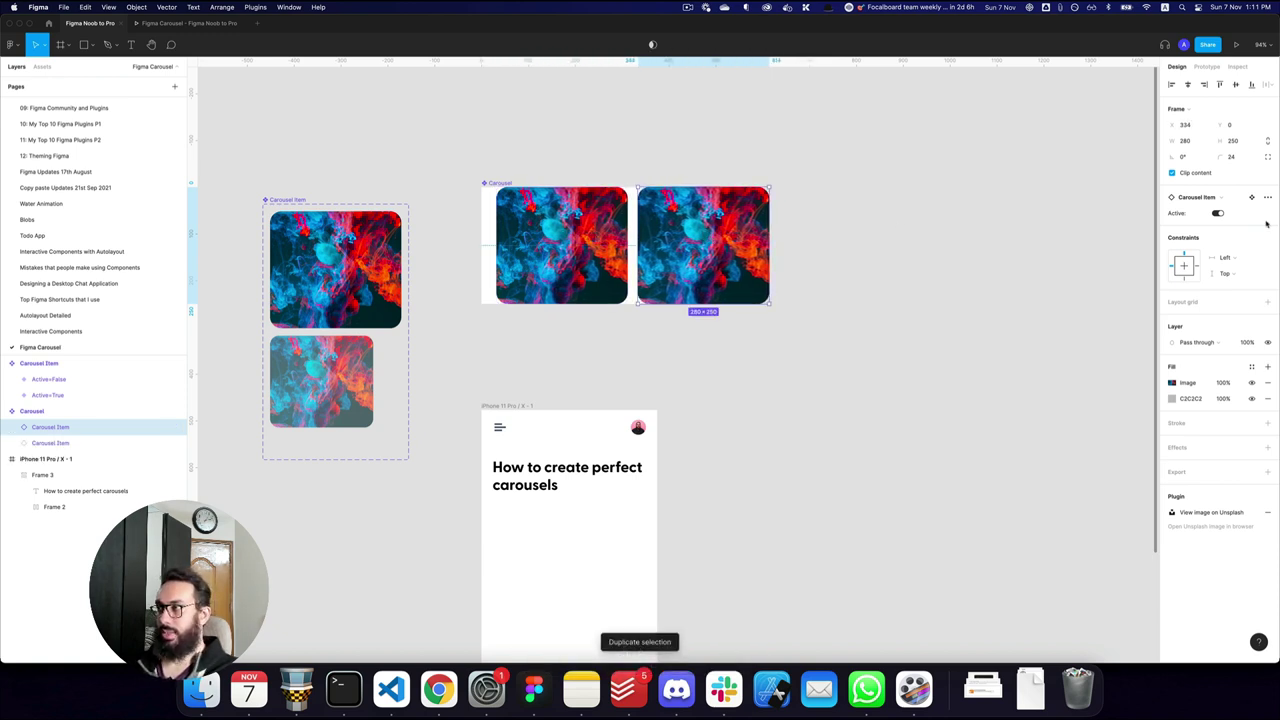
{"action": "left_click", "coordinate": [1217, 213]}
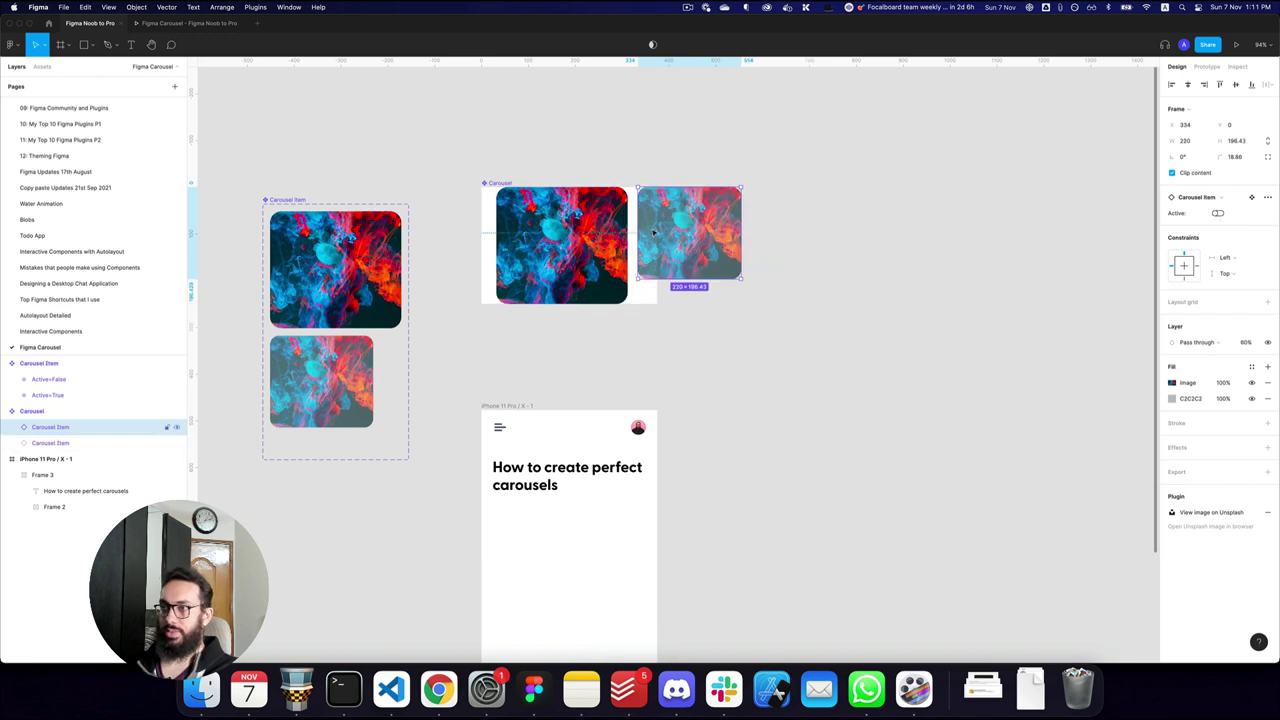
{"action": "key", "text": "alt"}
{"action": "key", "text": "alt+Right"}
{"action": "key", "text": "alt+Right"}
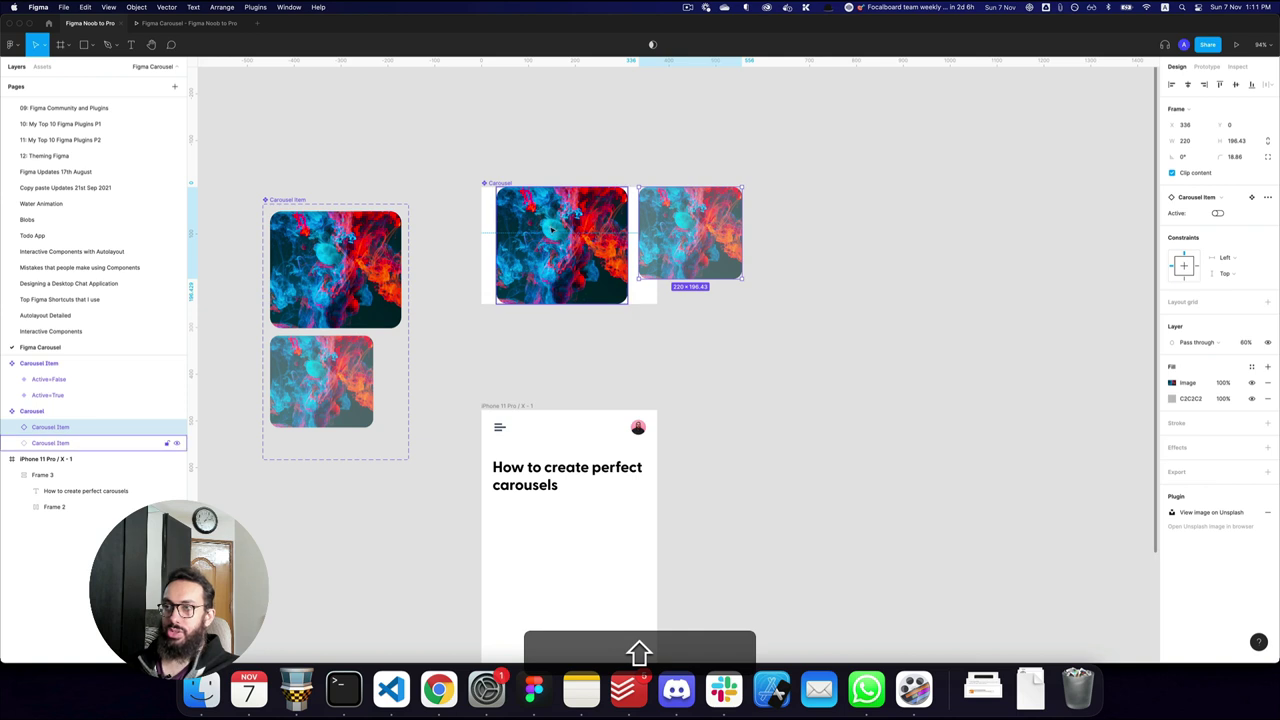
- Wrap both Carousel Item instances in a horizontal auto layout frame with 24 spacing and name it Items
{"action": "left_click", "coordinate": [551, 229], "text": "shift"}
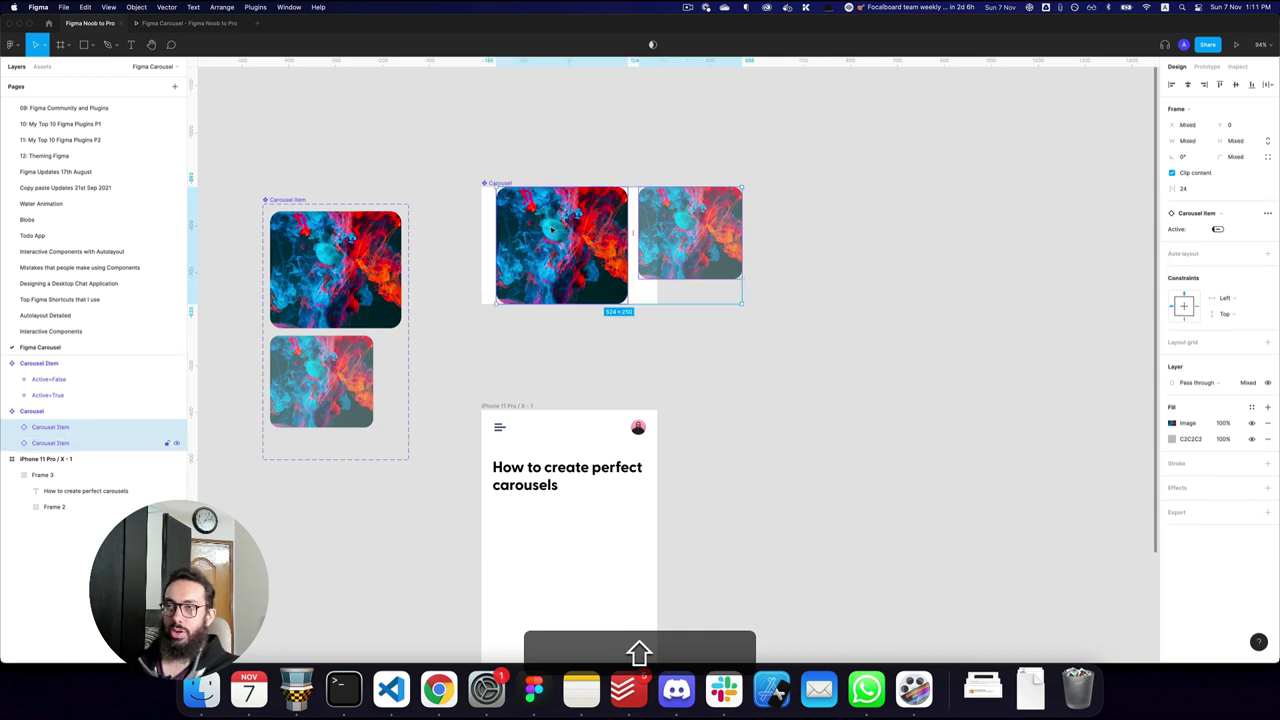
{"action": "key", "text": "shift+a"}
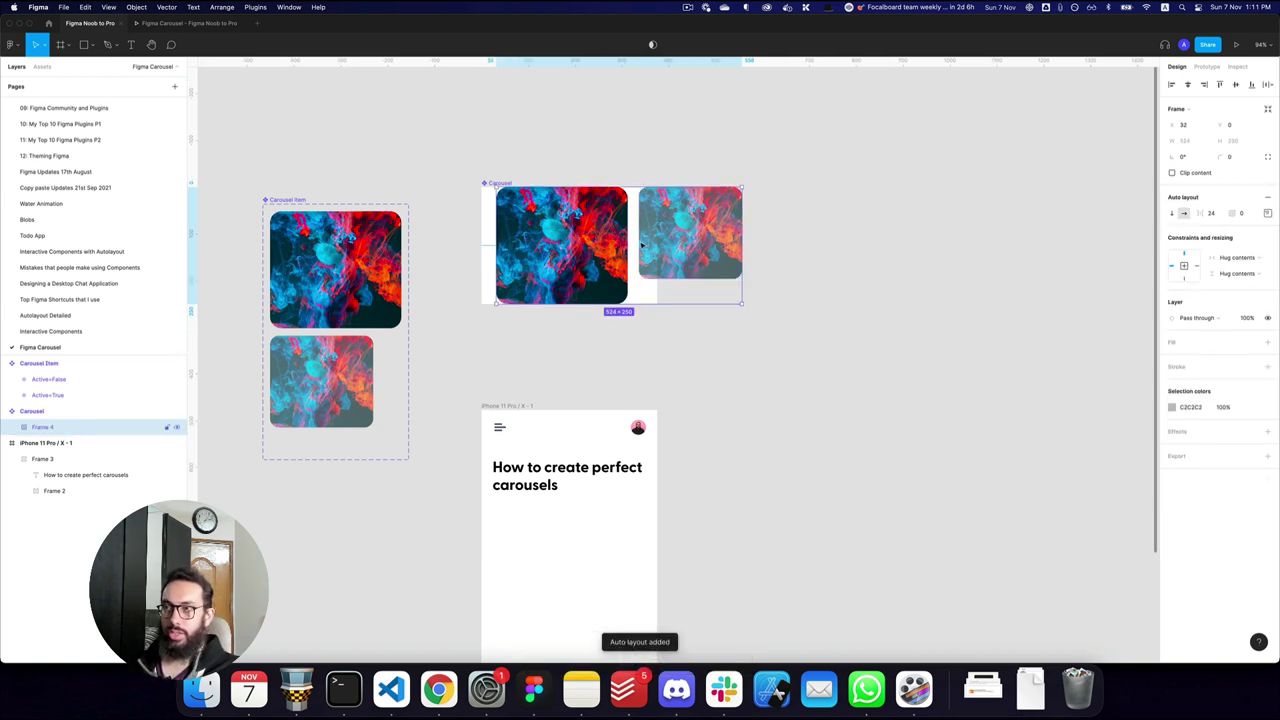
{"action": "key", "text": "super+r"}
{"action": "type", "text": "Items"}
{"action": "key", "text": "Return"}
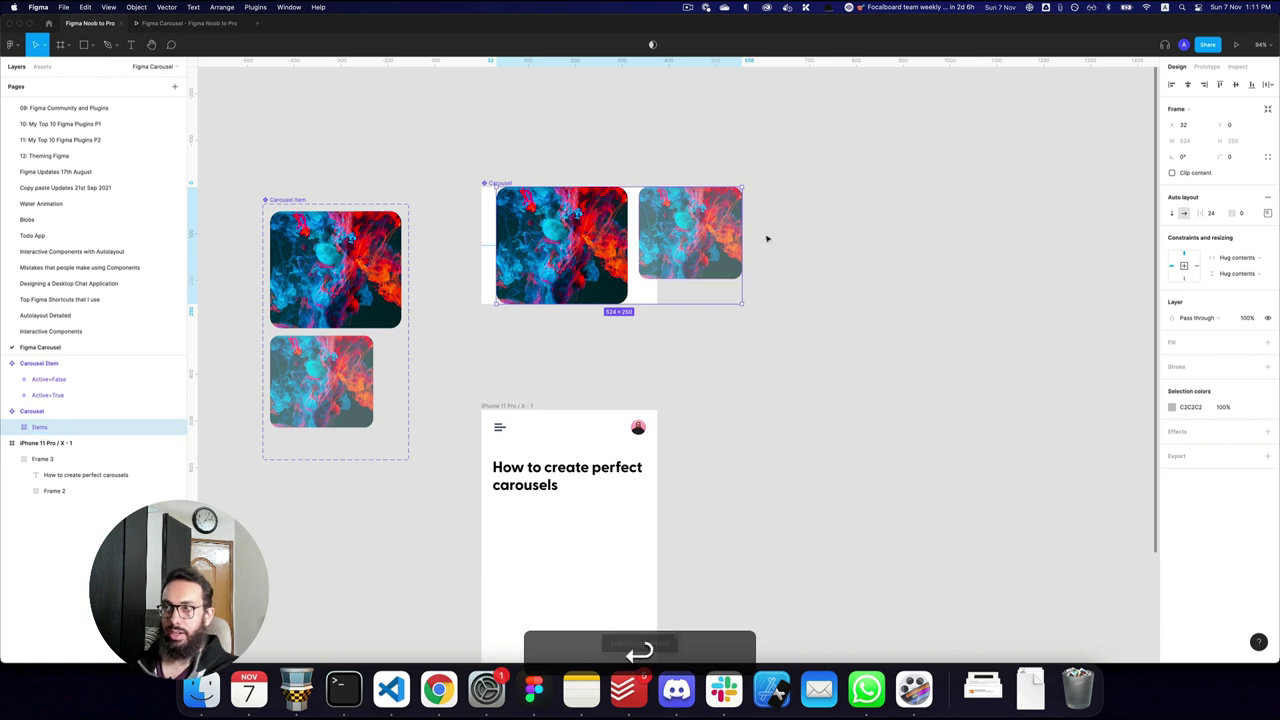
- Duplicate the inactive Carousel Item twice inside the Items frame of the Carousel component
{"action": "left_click", "coordinate": [684, 237], "text": "super"}
{"action": "key", "text": "super+d"}
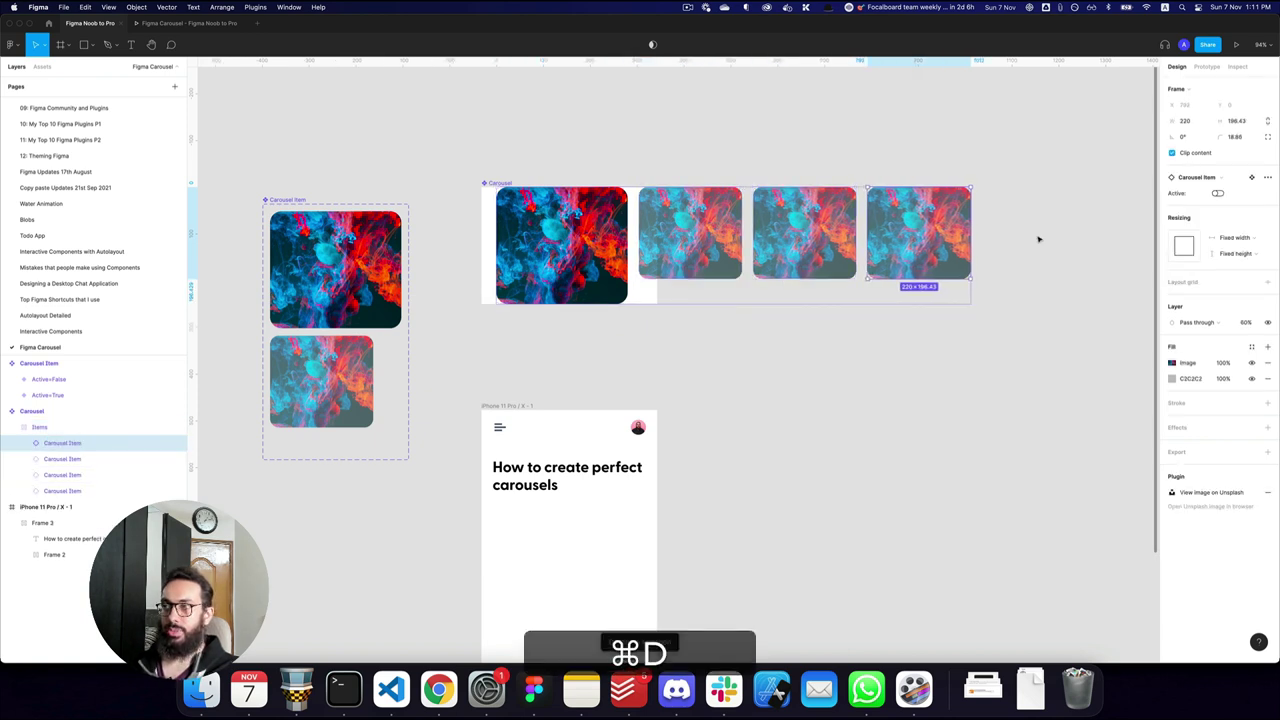
{"action": "left_click", "coordinate": [1037, 237]}
- Set the auto layout alignment of the Items frame to left center so its images are vertically centered
{"action": "left_click", "coordinate": [585, 250]}
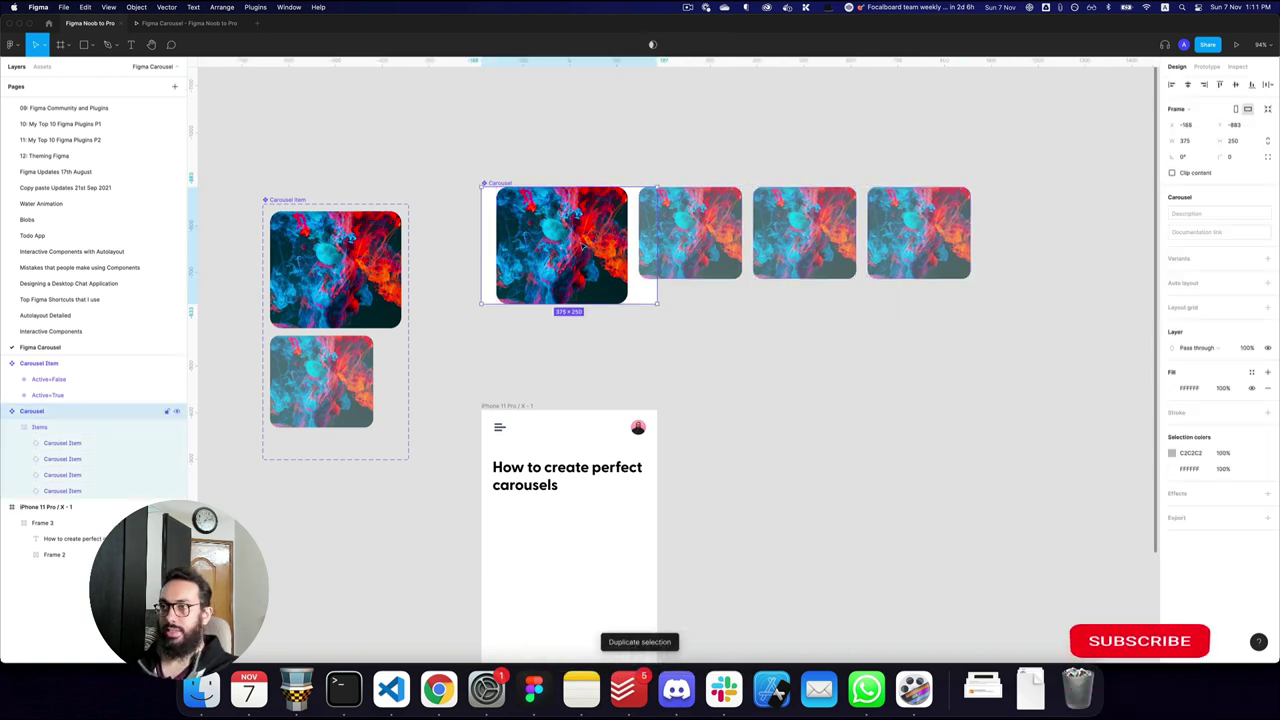
{"action": "double_click", "coordinate": [585, 248]}
{"action": "left_click", "coordinate": [1267, 212]}
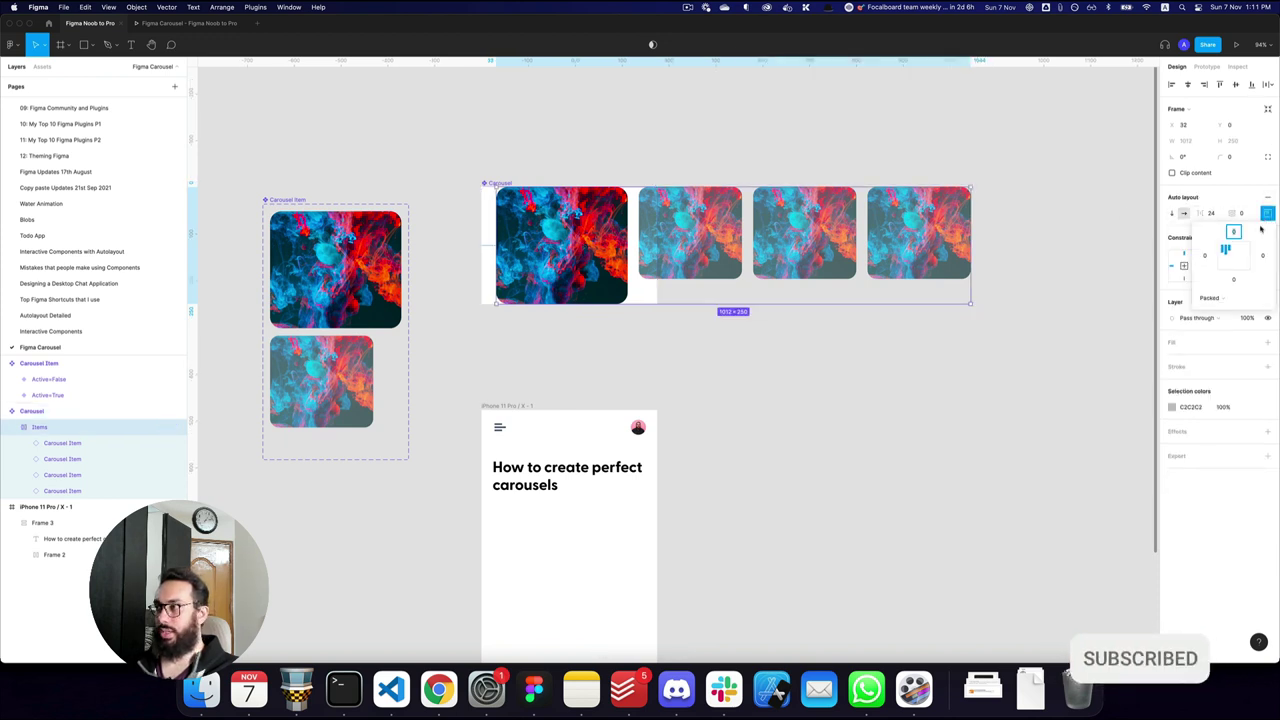
{"action": "left_click", "coordinate": [1226, 256]}
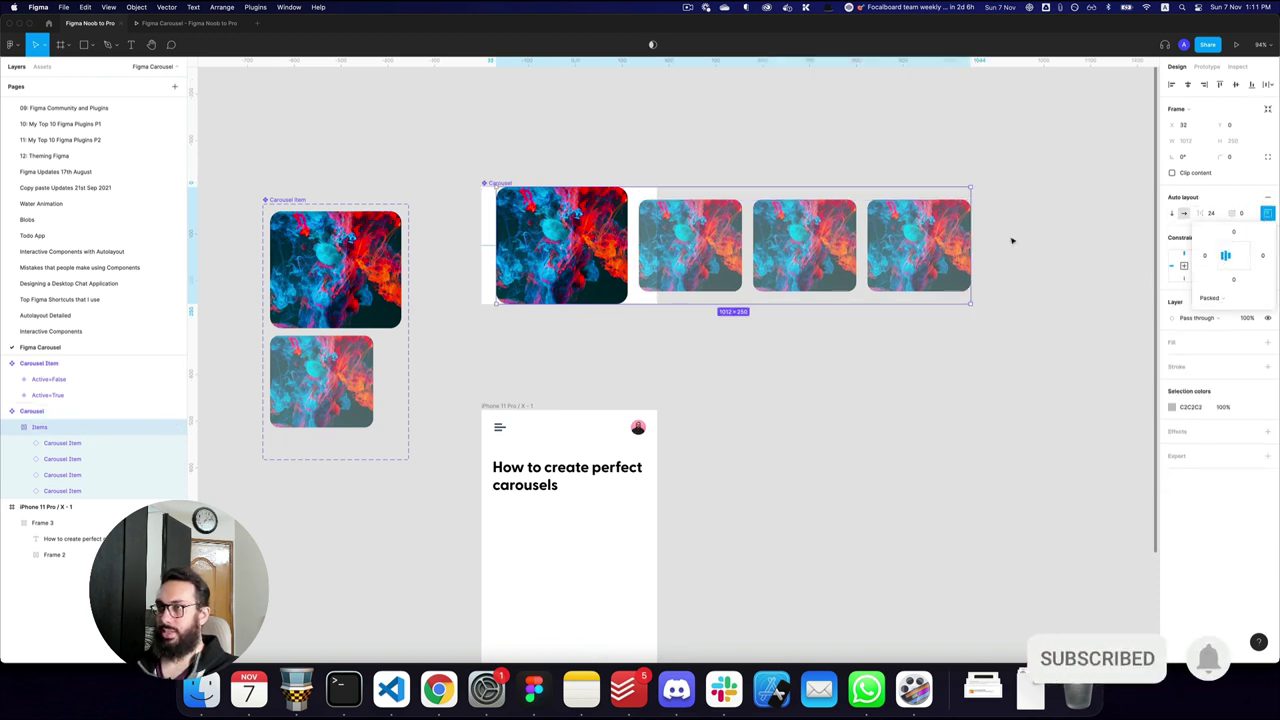
{"action": "left_click", "coordinate": [757, 170]}
- Move the Carousel component to the empty canvas area beside the iPhone 11 Pro / X - 1 frame
{"action": "left_click", "coordinate": [724, 218], "text": "super"}
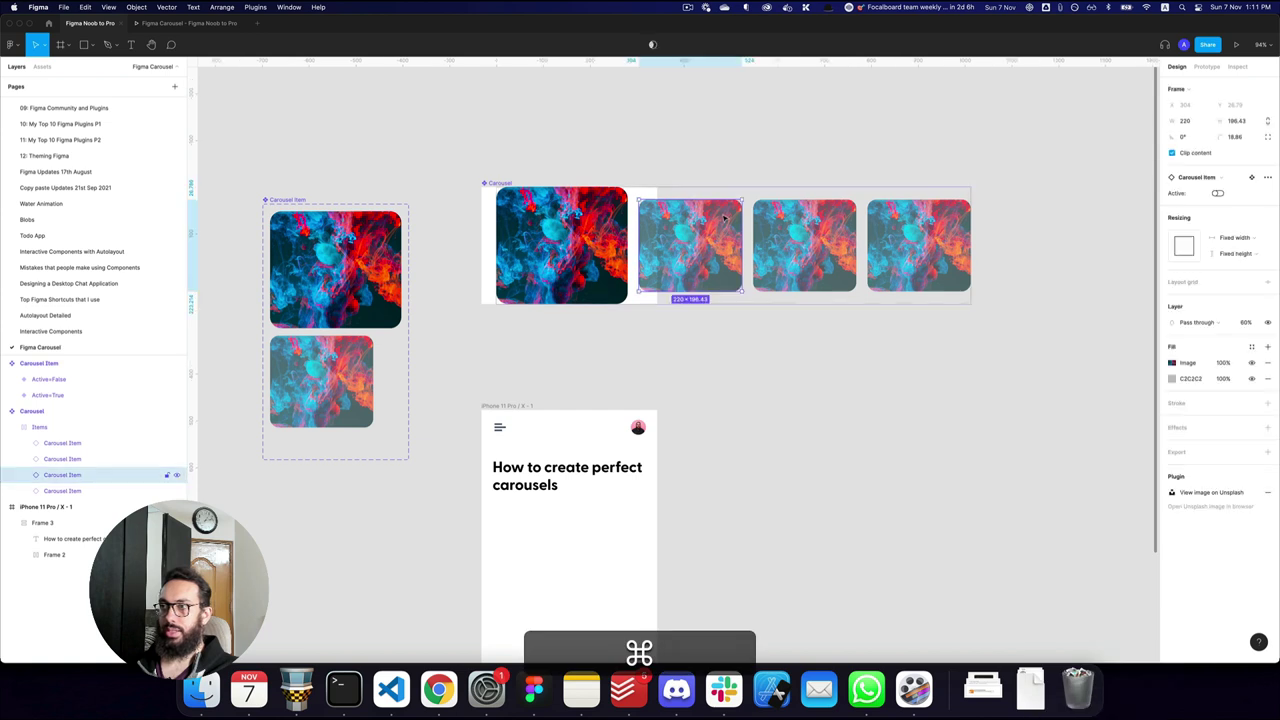
{"action": "left_click", "coordinate": [820, 154]}
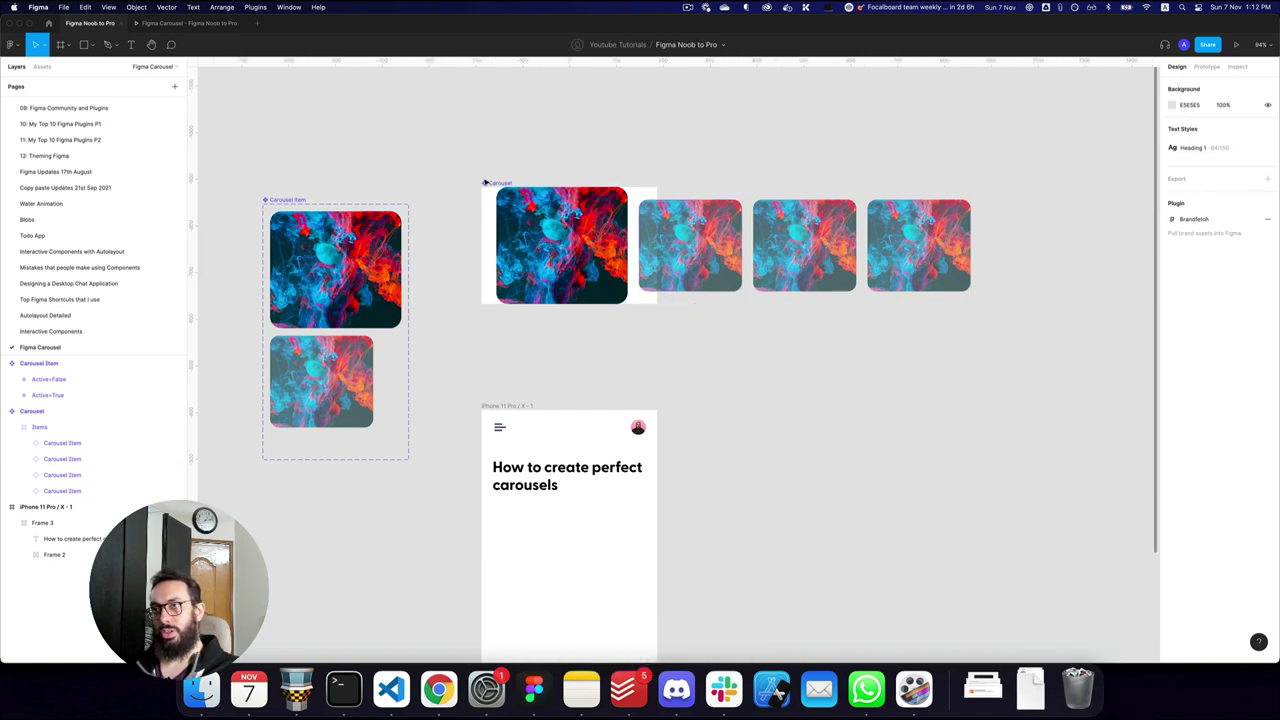
{"action": "left_click_drag", "start_coordinate": [500, 184], "coordinate": [708, 258]}
{"action": "key", "text": "z"}
{"action": "left_click", "coordinate": [514, 107], "text": "alt"}
{"action": "scroll", "coordinate": [769, 251], "scroll_direction": "right", "scroll_amount": 3}
{"action": "key", "text": "z"}
{"action": "left_click_drag", "start_coordinate": [512, 192], "coordinate": [912, 505]}
- Fill the second item in the Carousel with a dark teal and red smoke image from the Unsplash plugin's abstract results
{"action": "left_click", "coordinate": [650, 263], "text": "ctrl"}
{"action": "left_click", "coordinate": [812, 278], "text": "ctrl+shift"}
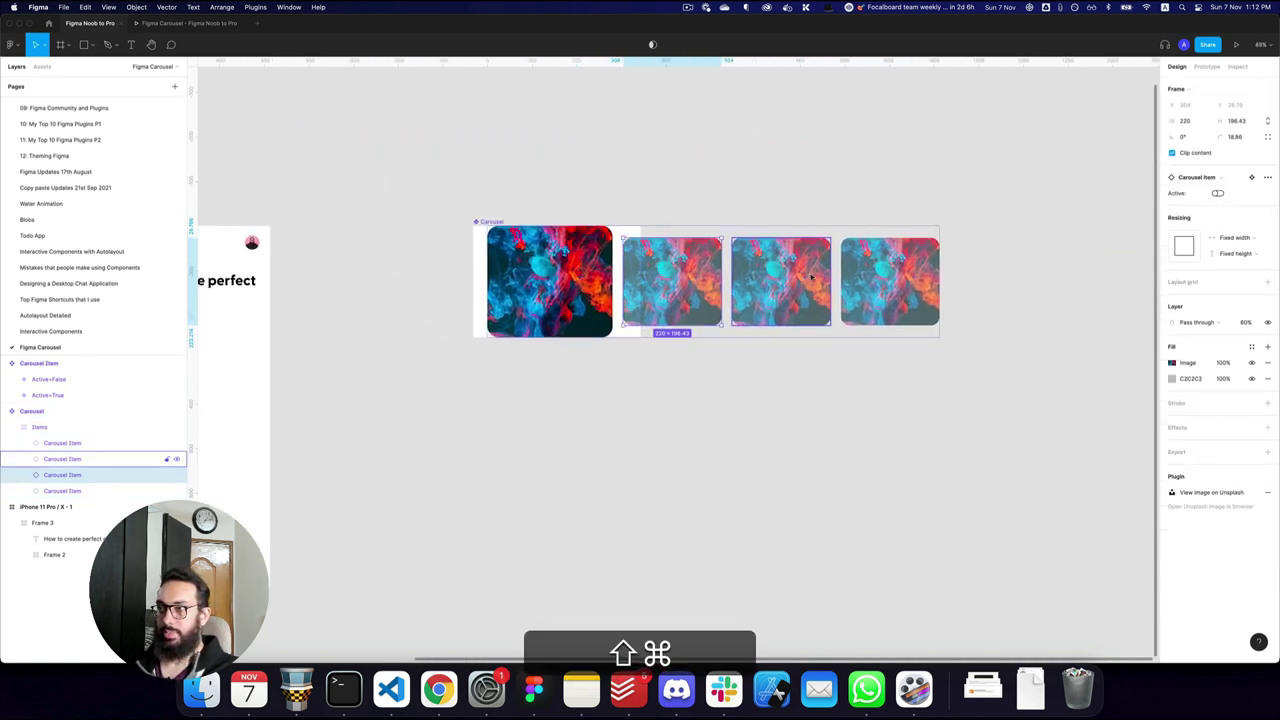
{"action": "key", "text": "super+/"}
{"action": "type", "text": "un"}
{"action": "key", "text": "BackSpace"}
{"action": "key", "text": "BackSpace"}
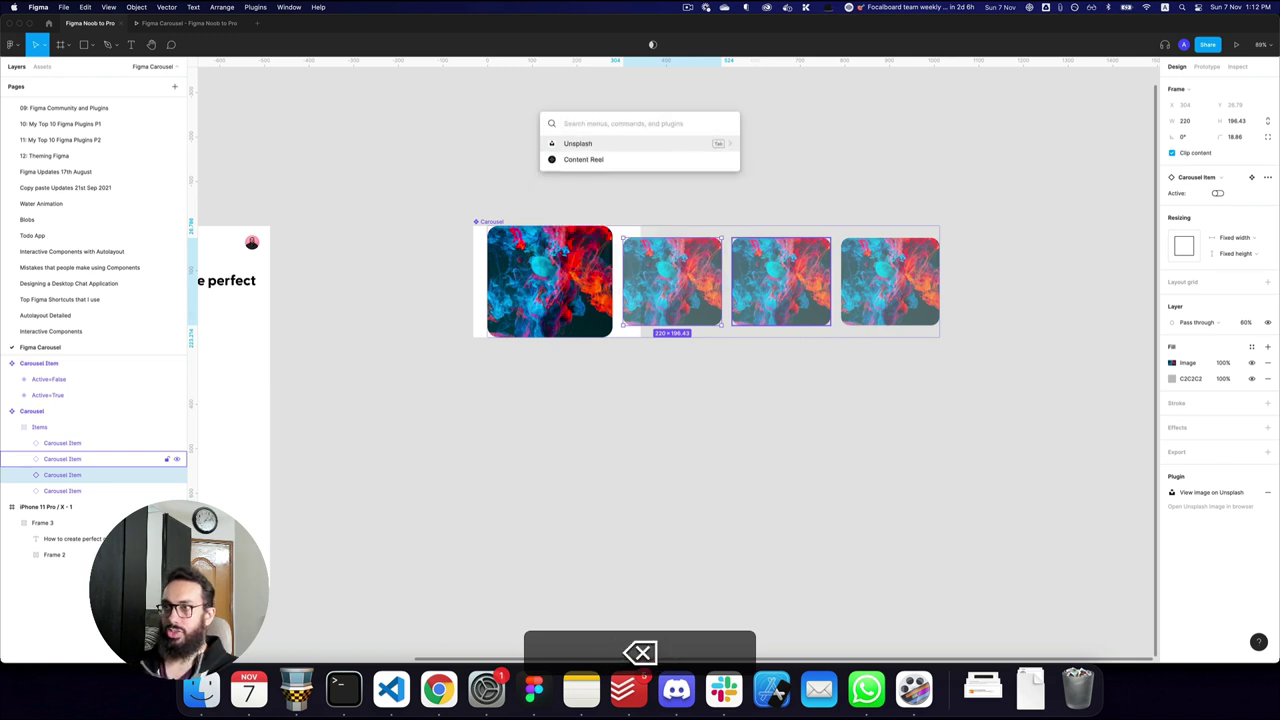
{"action": "key", "text": "Return"}
{"action": "left_click", "coordinate": [928, 255]}
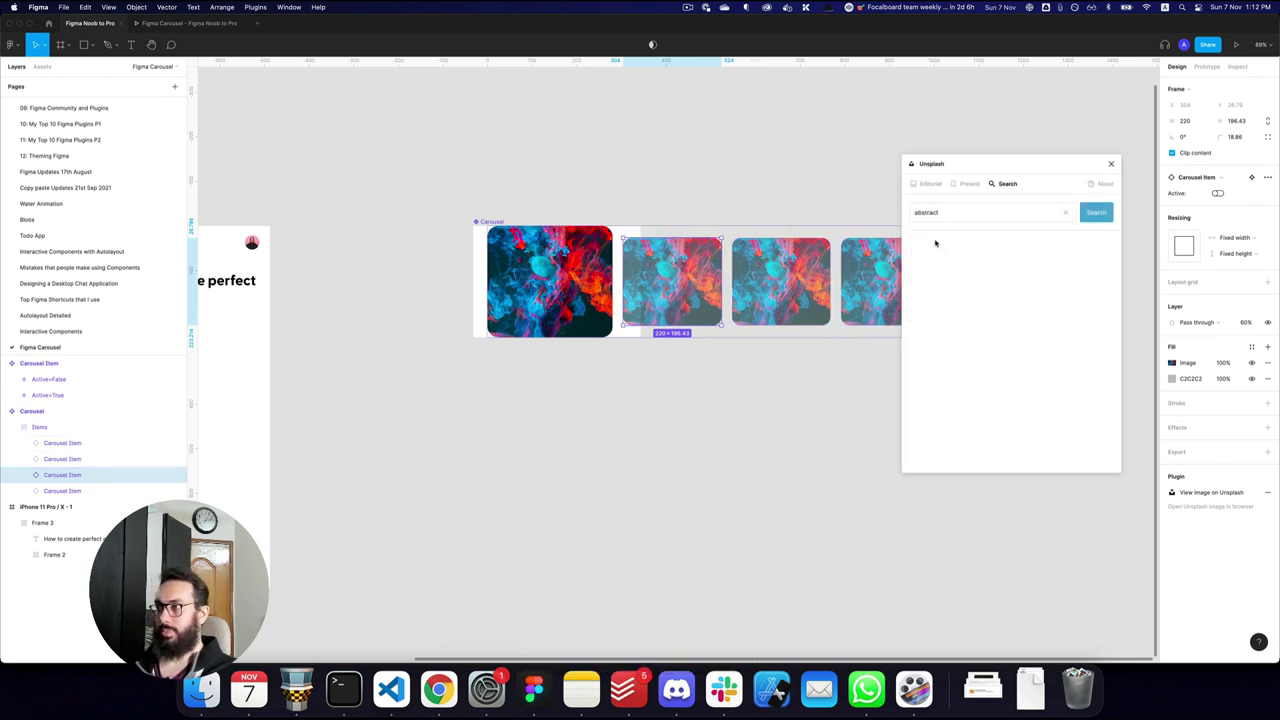
{"action": "left_click_drag", "start_coordinate": [948, 176], "coordinate": [1014, 165]}
{"action": "scroll", "coordinate": [1112, 332], "scroll_direction": "down", "scroll_amount": 3}
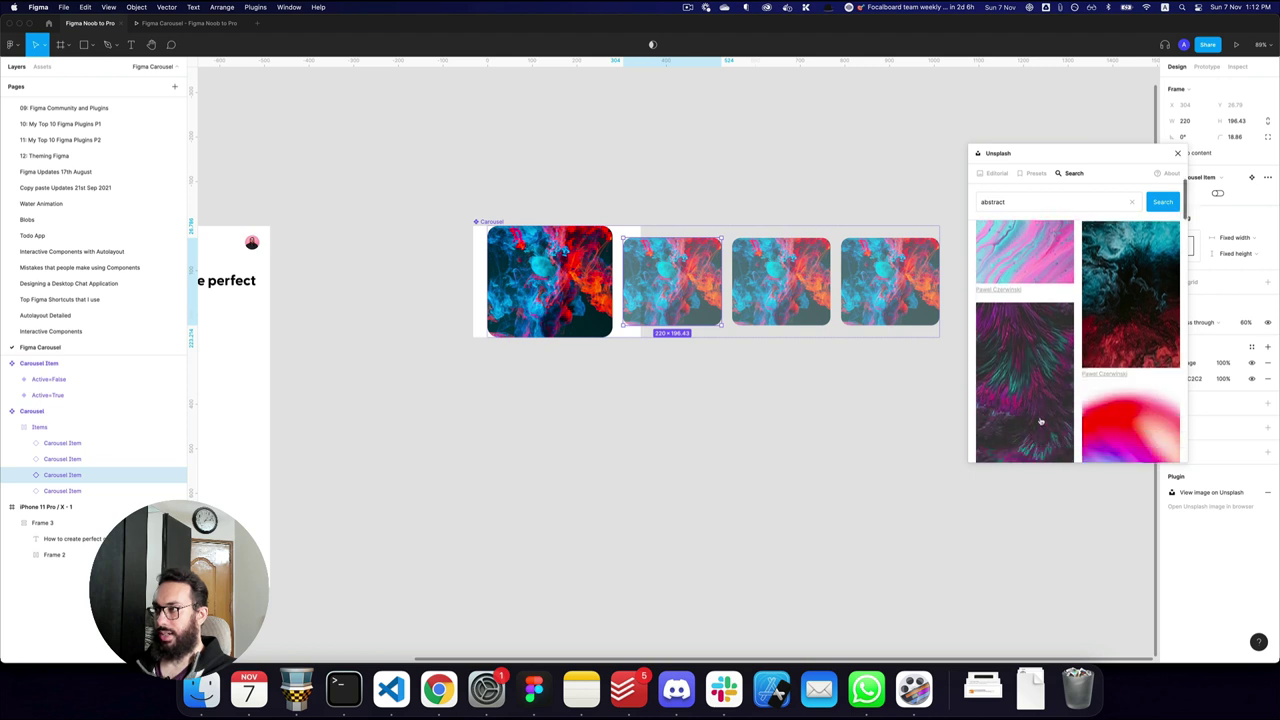
{"action": "scroll", "coordinate": [1112, 332], "scroll_direction": "up", "scroll_amount": 1}
{"action": "left_click", "coordinate": [1110, 332]}
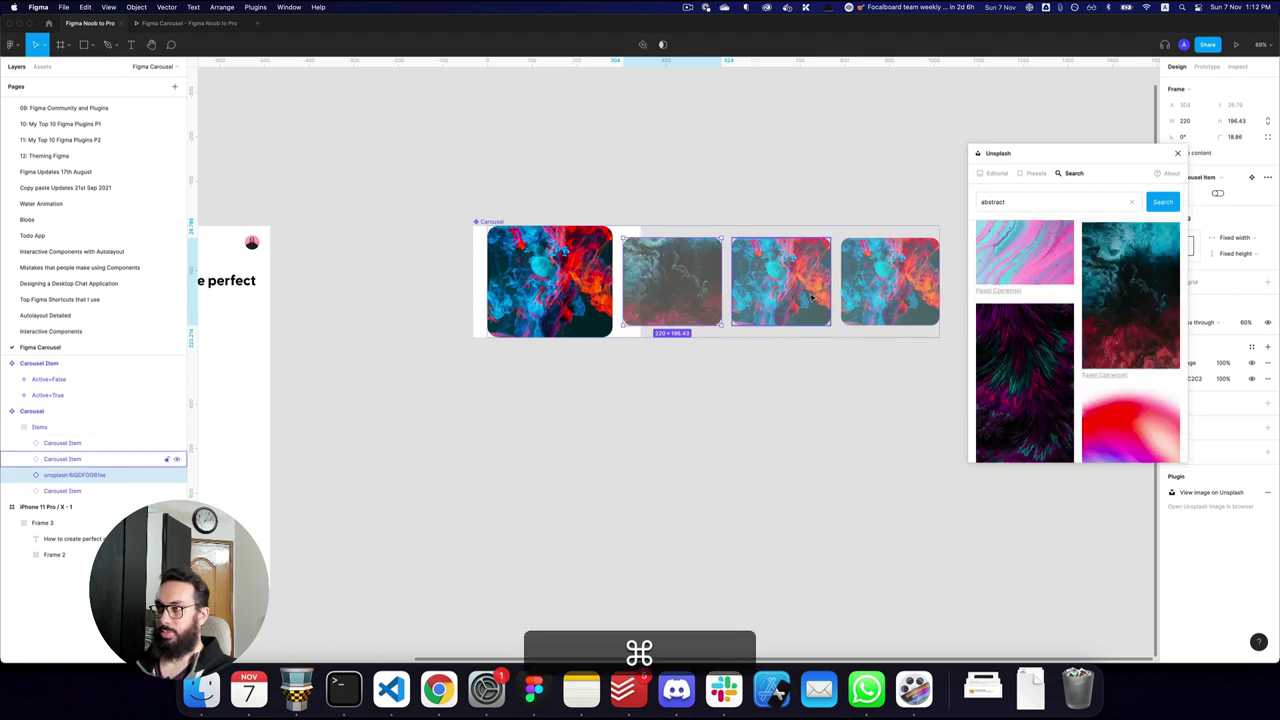
- Fill the third item in the Carousel with the pink and teal marbled abstract image from Unsplash
{"action": "left_click", "coordinate": [781, 285], "text": "super"}
{"action": "scroll", "coordinate": [1093, 333], "scroll_direction": "down", "scroll_amount": 10}
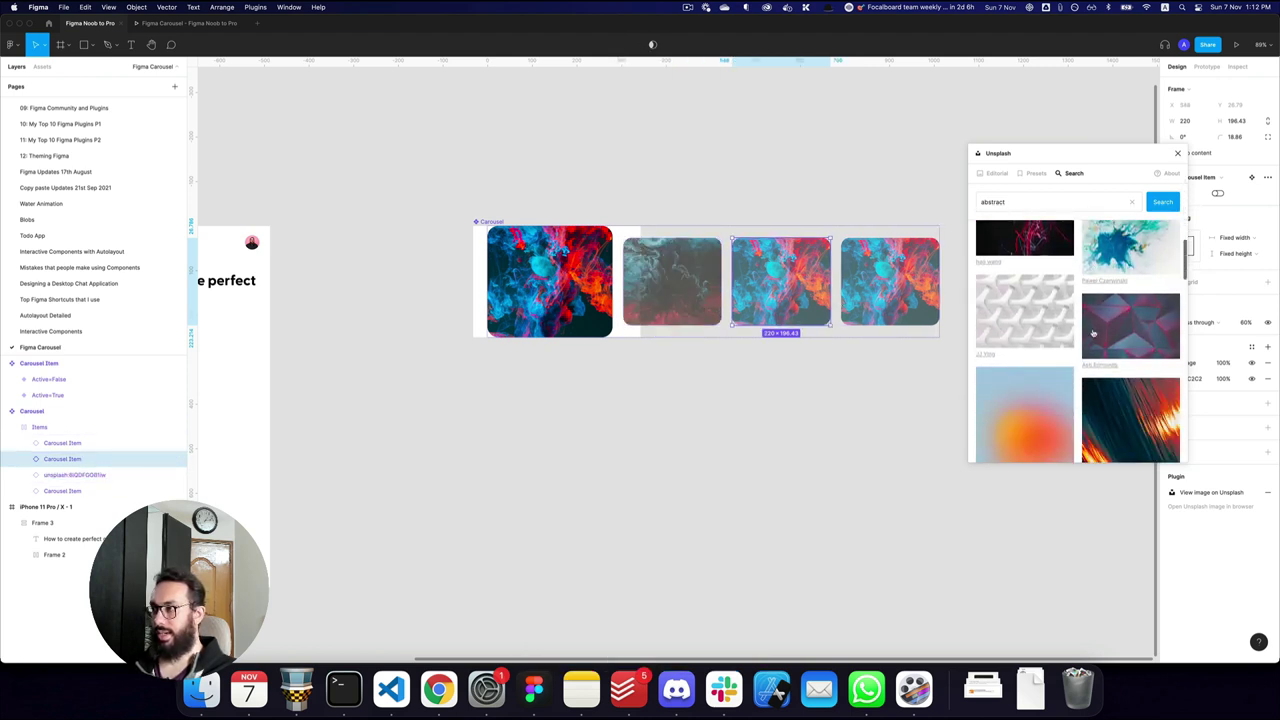
{"action": "left_click", "coordinate": [1040, 368]}
- Fill the fourth item in the Carousel with the orange swirling abstract image from Unsplash and close the plugin
{"action": "key", "text": "Tab"}
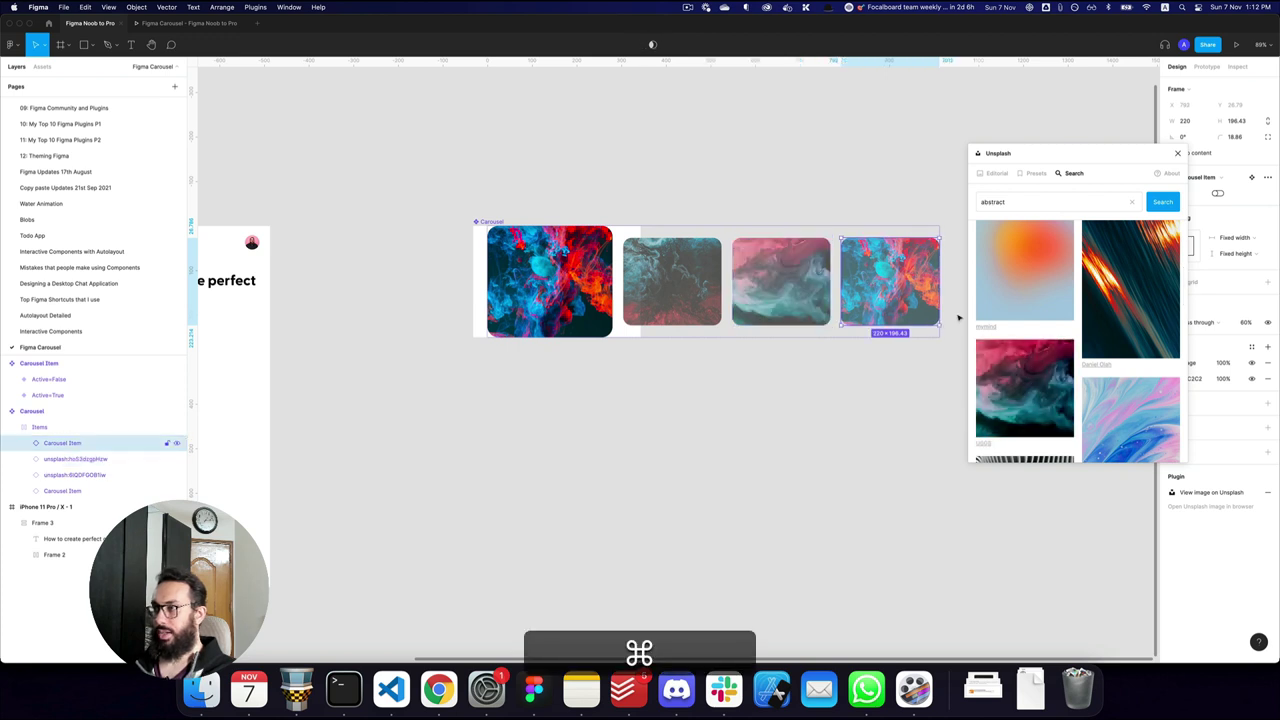
{"action": "scroll", "coordinate": [1073, 361], "scroll_direction": "down", "scroll_amount": 5}
{"action": "scroll", "coordinate": [1073, 361], "scroll_direction": "down", "scroll_amount": 2}
{"action": "left_click", "coordinate": [1105, 361]}
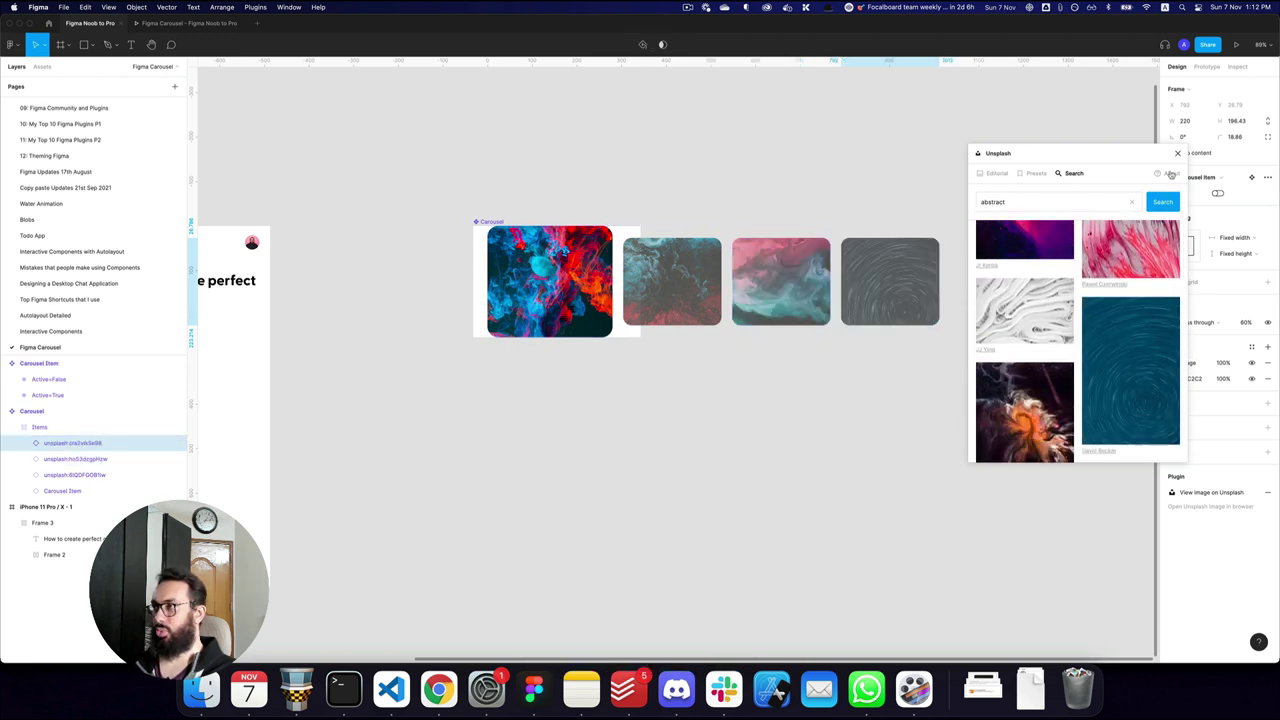
{"action": "left_click", "coordinate": [1034, 368]}
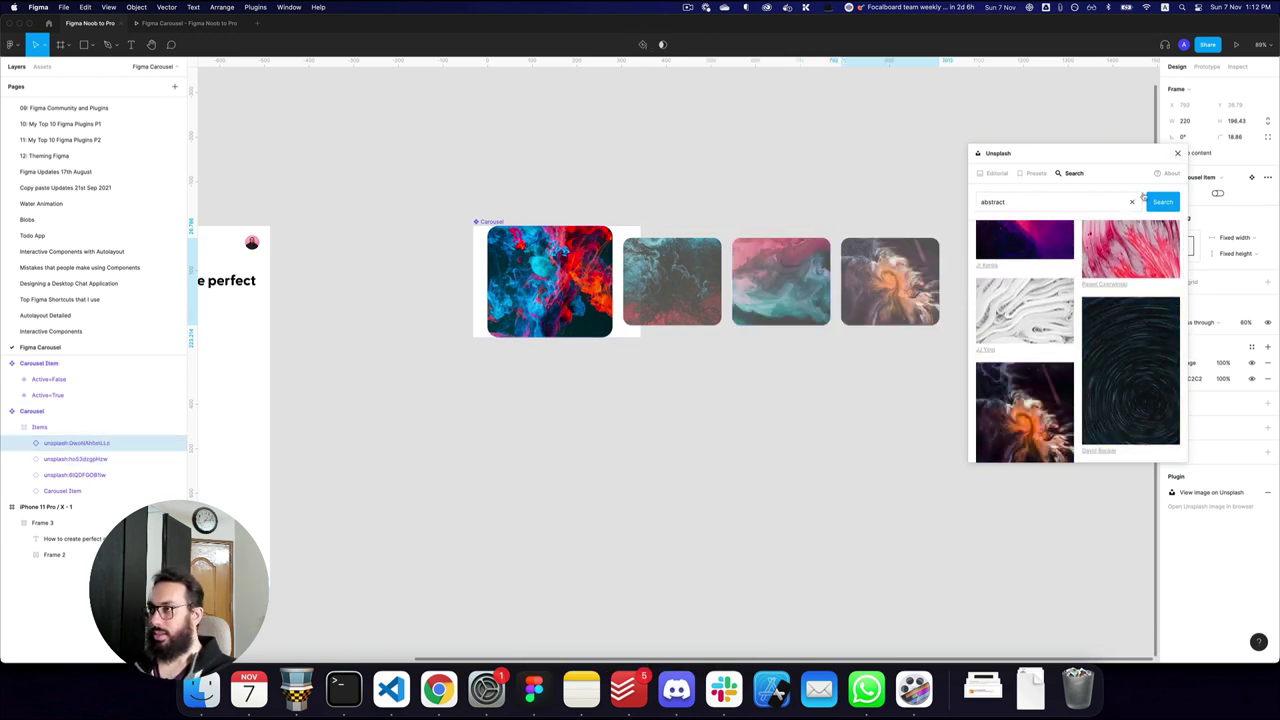
{"action": "left_click", "coordinate": [1179, 157]}
{"action": "left_click", "coordinate": [740, 146]}
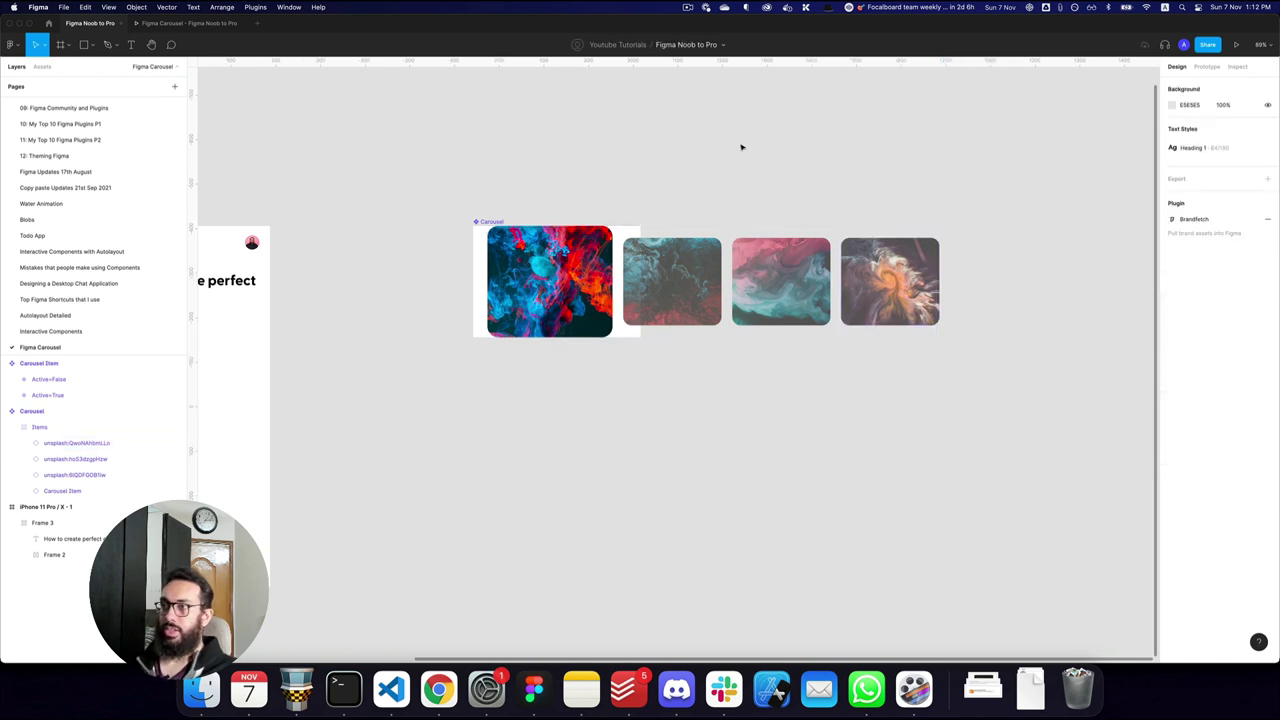
- Add a variant named Second to the Carousel component and turn off Clip content on the component set
{"action": "left_click", "coordinate": [490, 222]}
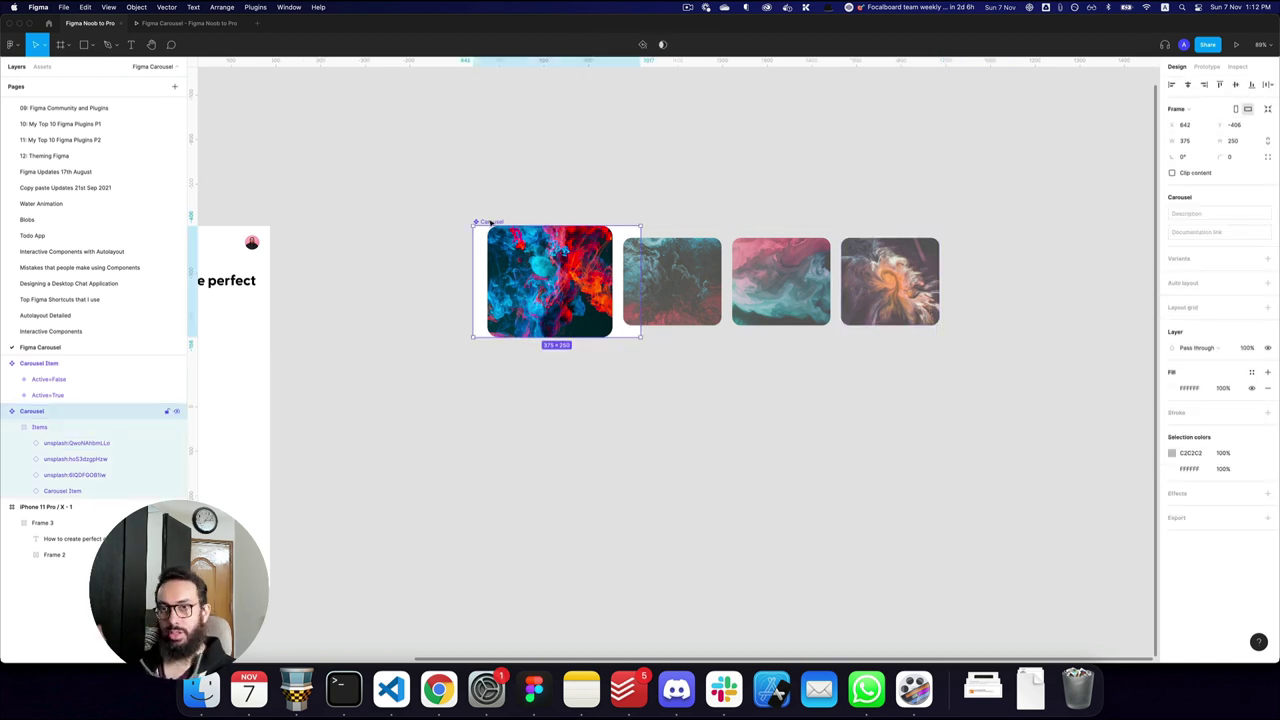
{"action": "left_click", "coordinate": [1268, 258]}
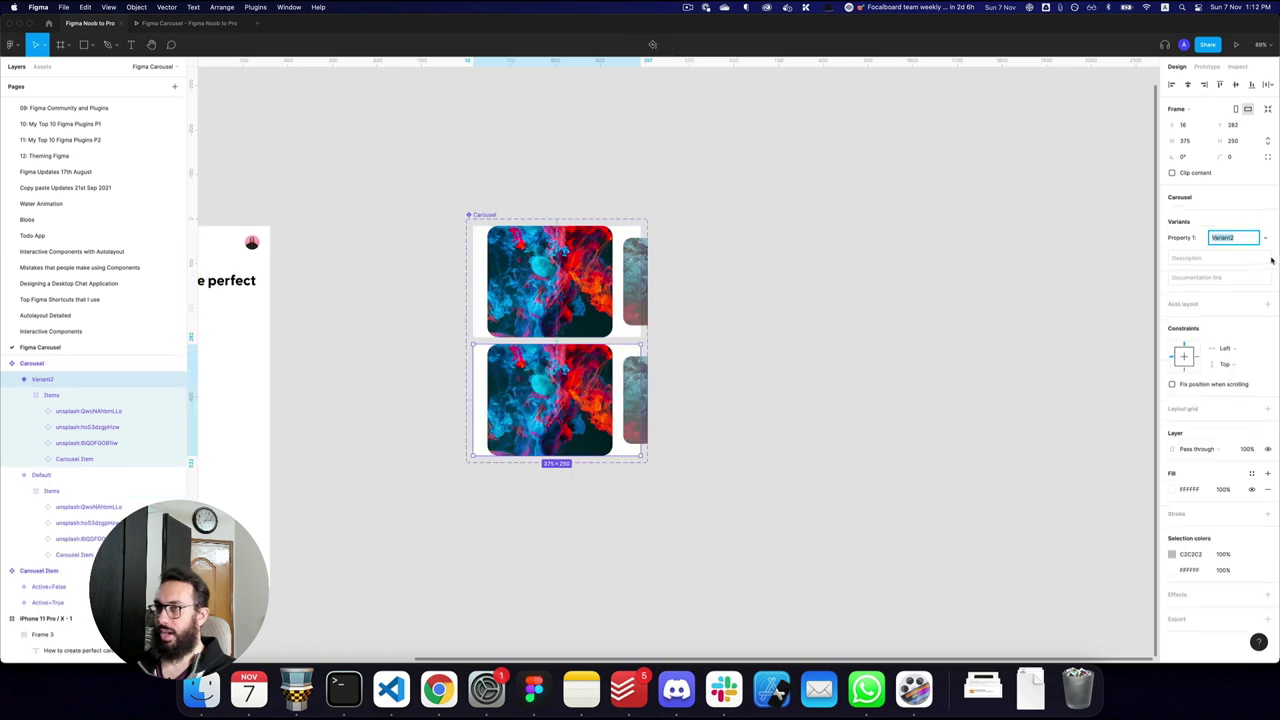
{"action": "type", "text": "Second"}
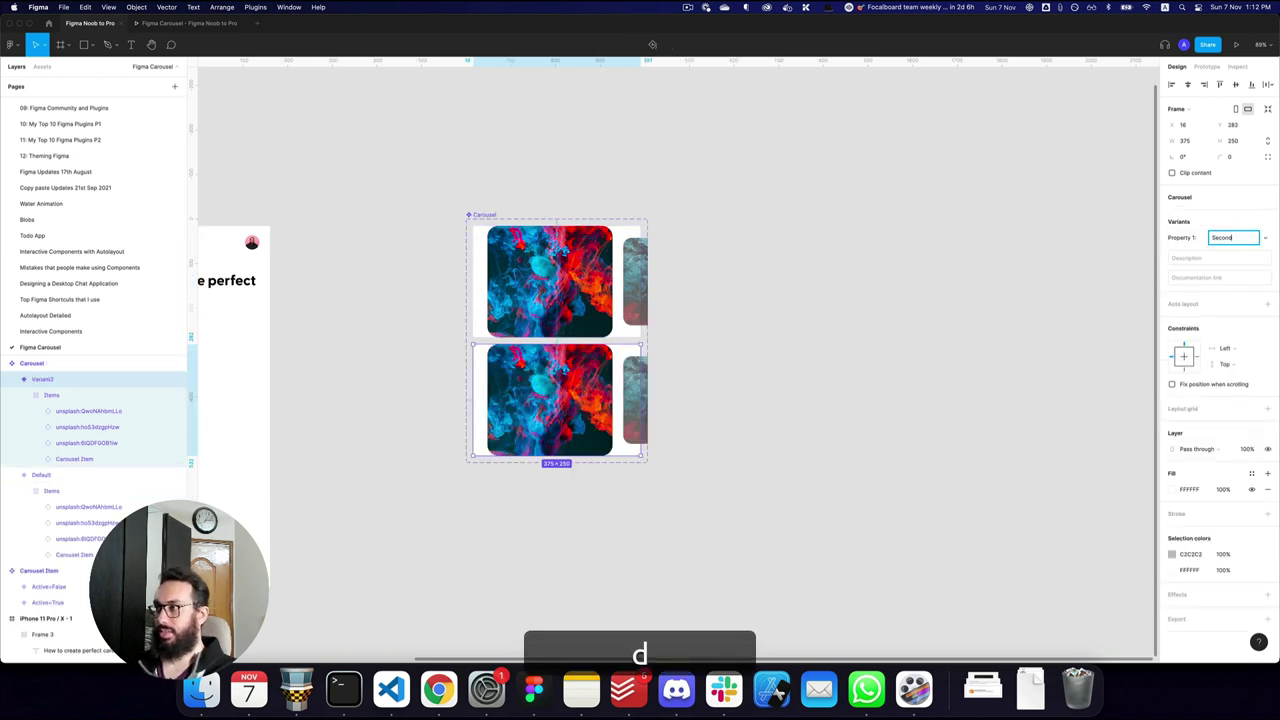
{"action": "key", "text": "Return"}
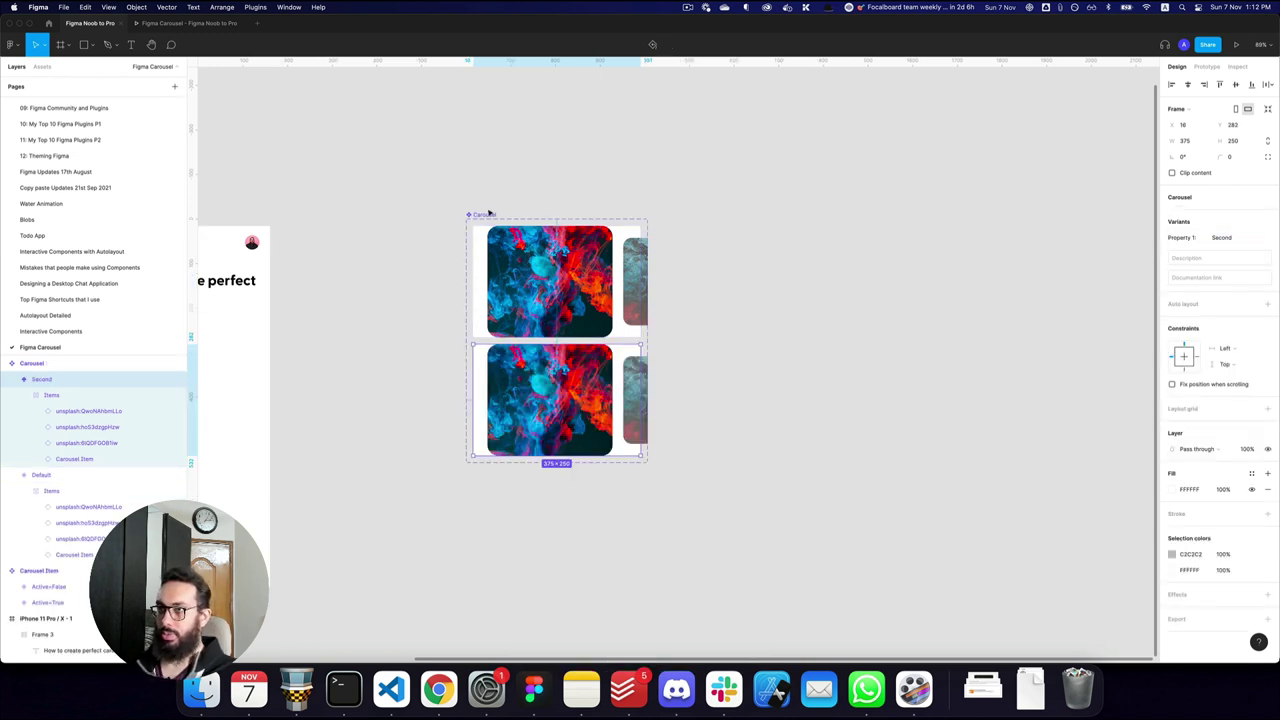
{"action": "left_click", "coordinate": [486, 214]}
{"action": "left_click", "coordinate": [1195, 158]}
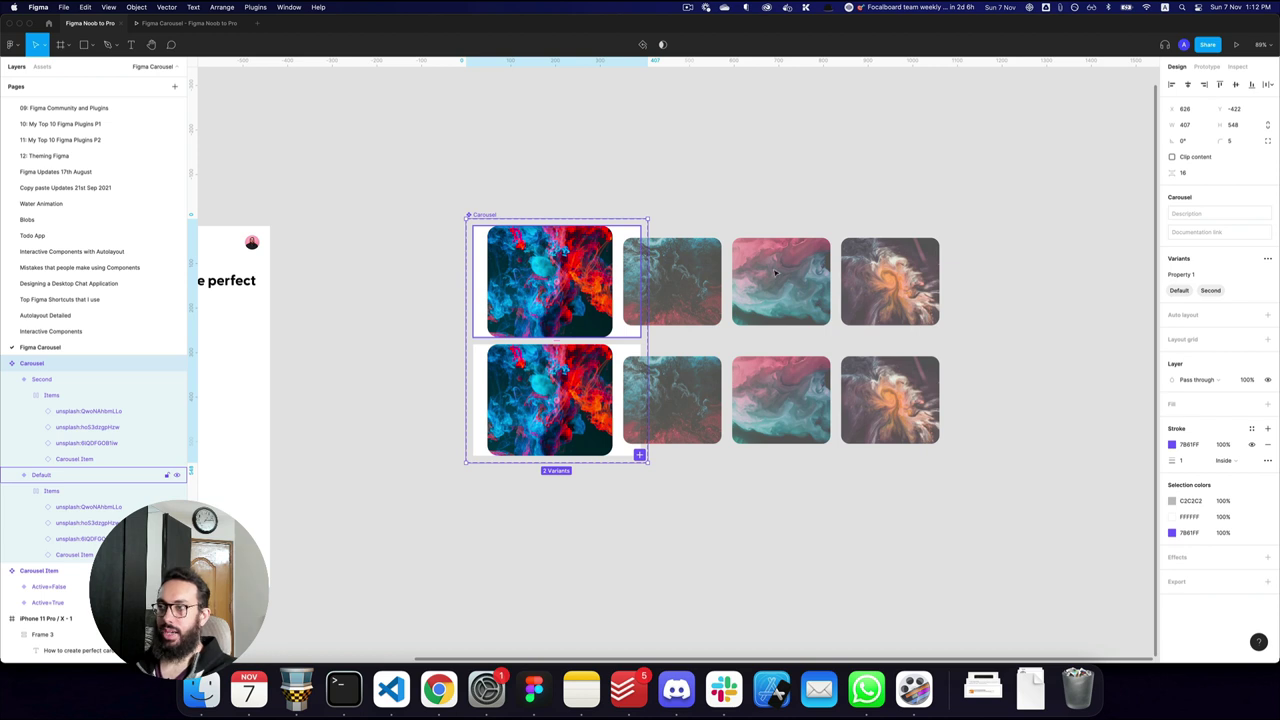
- In the Second variant, switch Active on for the second item and off for the first item
{"action": "left_click", "coordinate": [555, 275]}
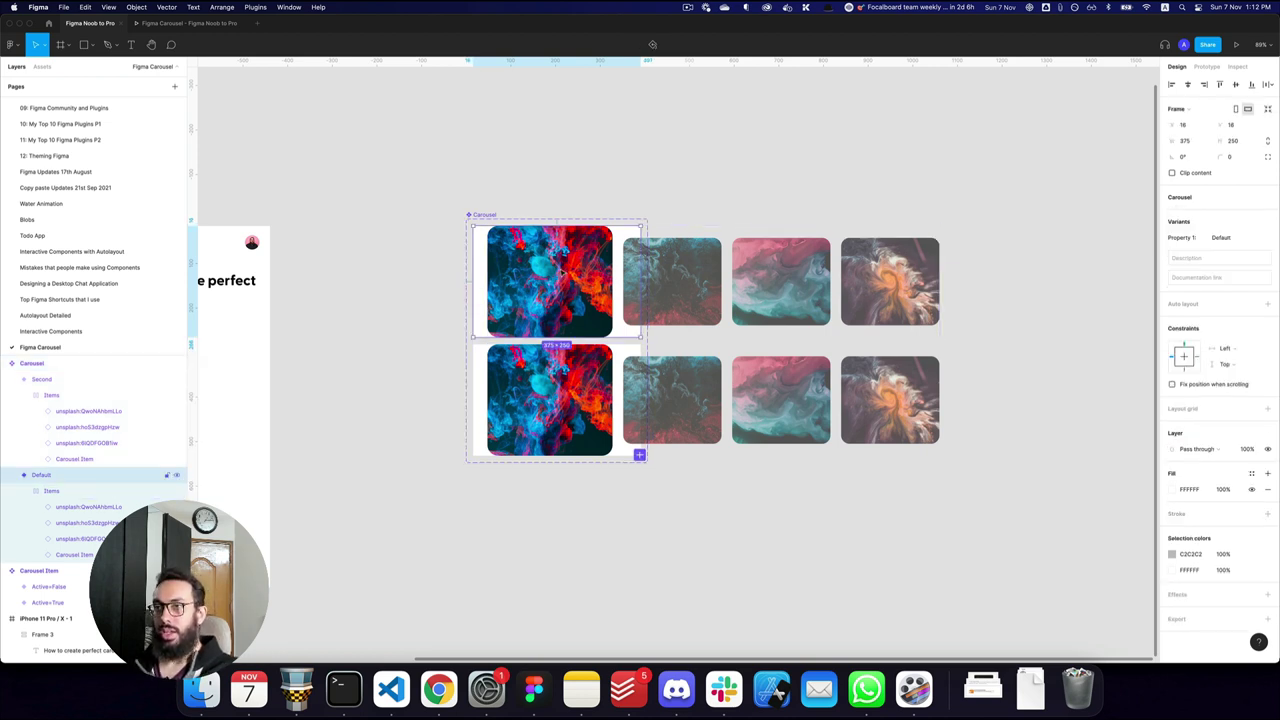
{"action": "key", "text": "Return"}
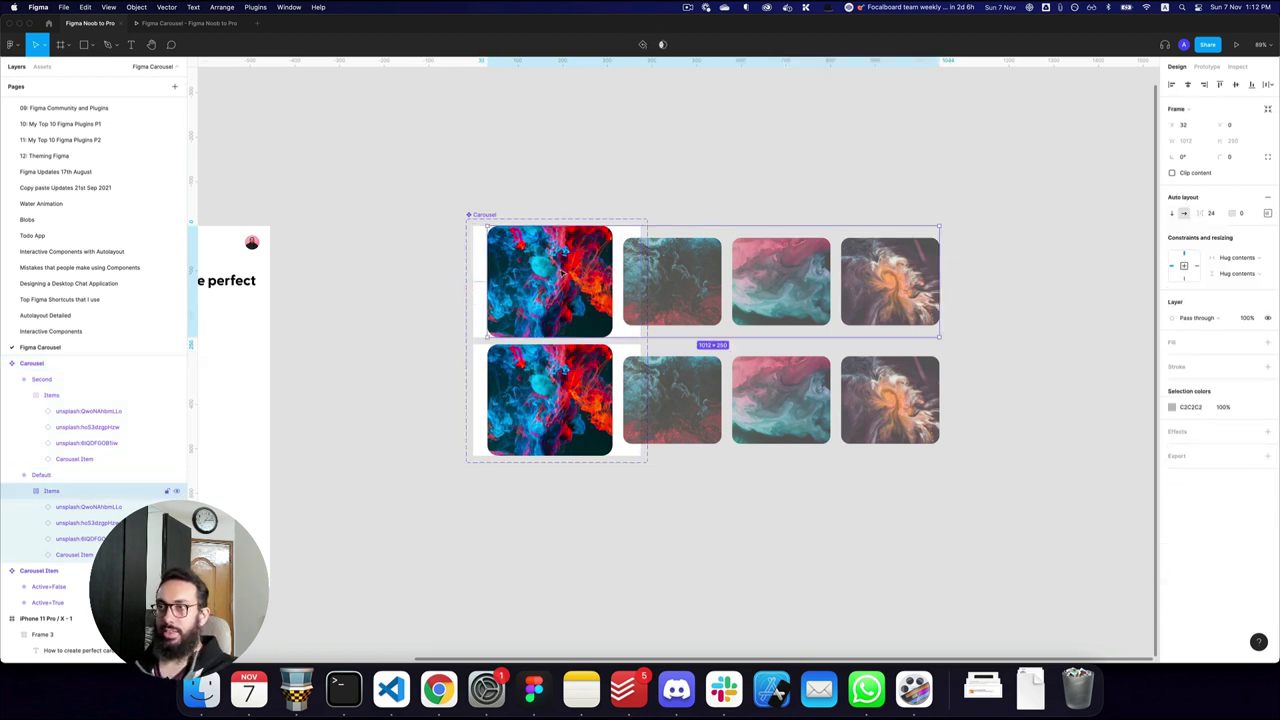
{"action": "left_click", "coordinate": [560, 272]}
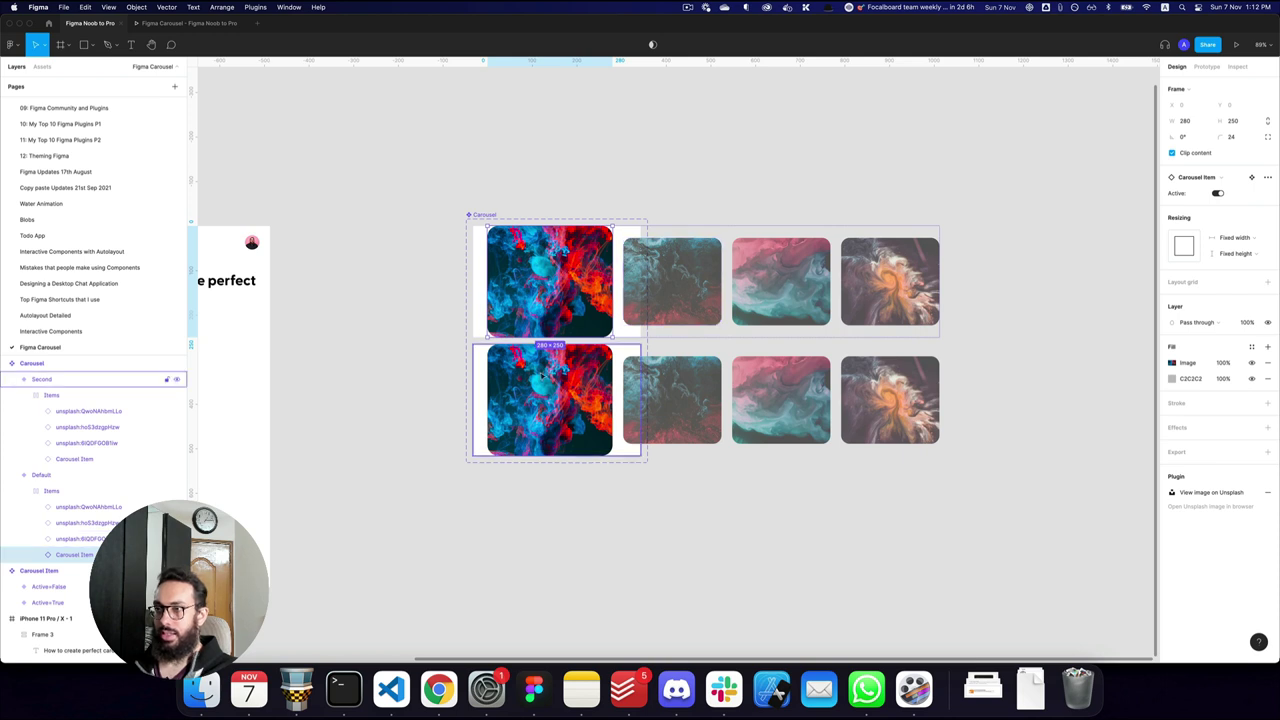
{"action": "double_click", "coordinate": [540, 375]}
{"action": "left_click", "coordinate": [696, 393]}
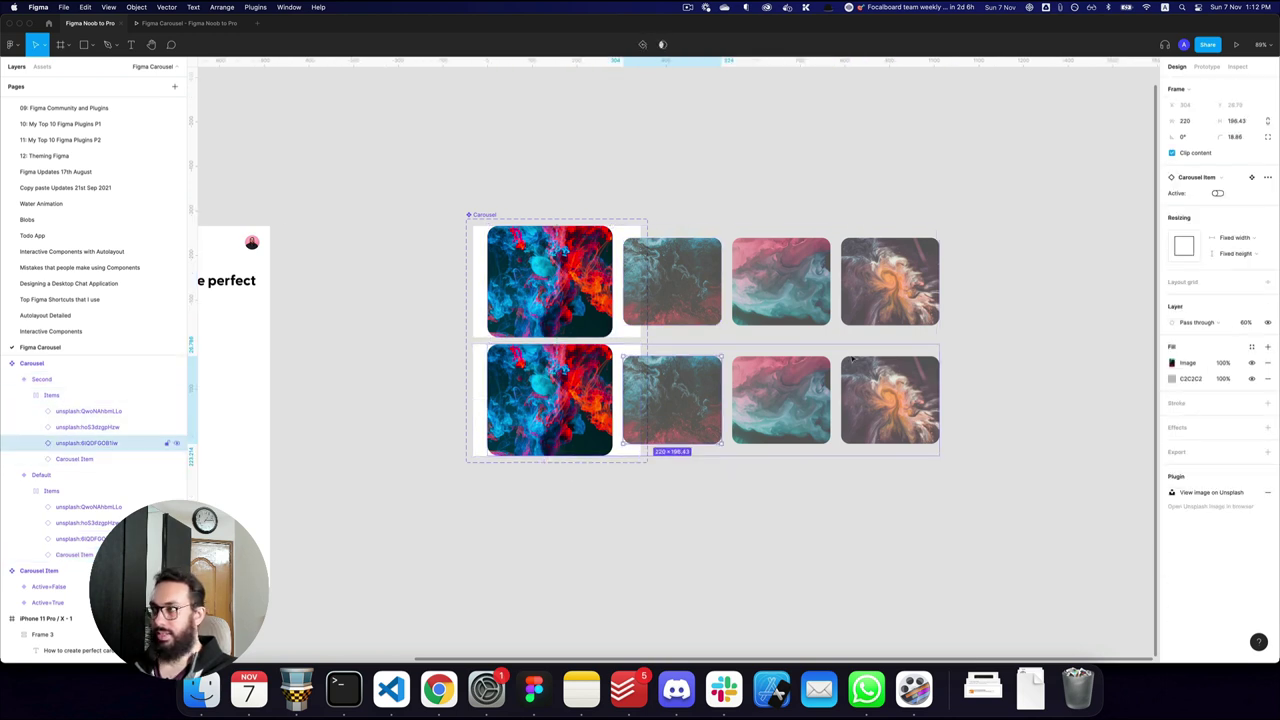
{"action": "left_click", "coordinate": [1224, 194]}
{"action": "key", "text": "shift+Tab"}
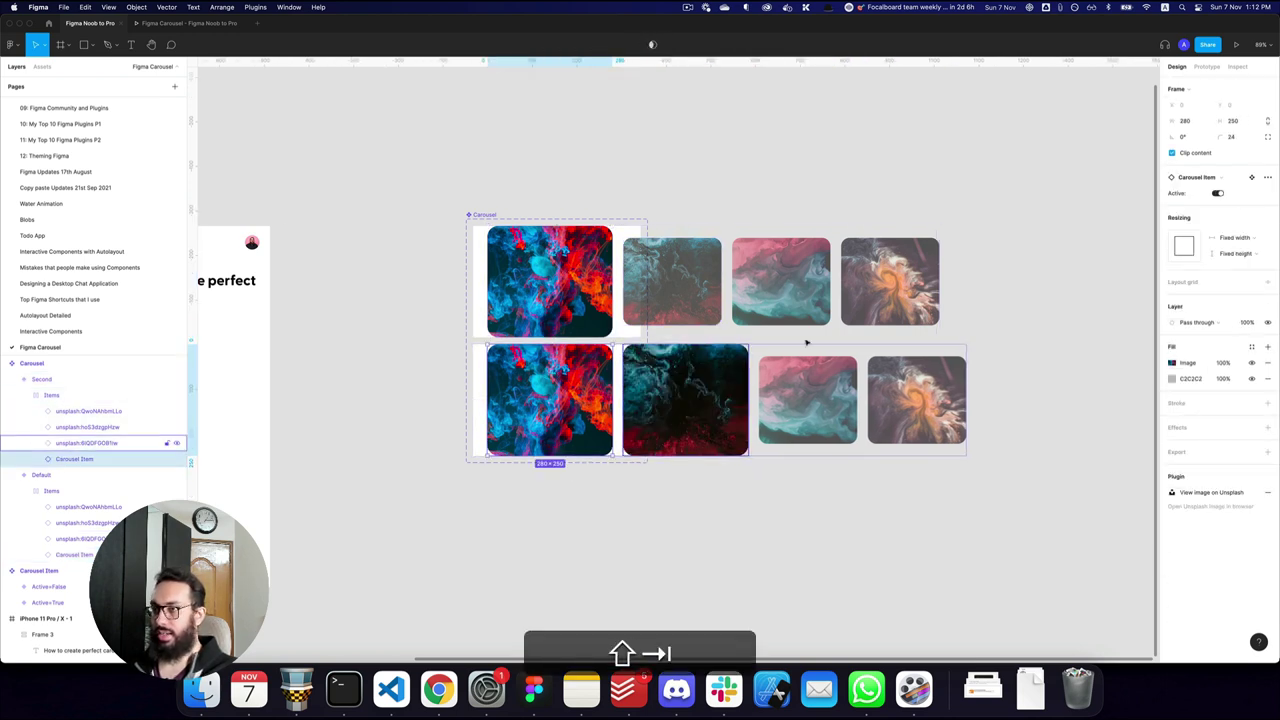
{"action": "left_click", "coordinate": [1222, 194]}
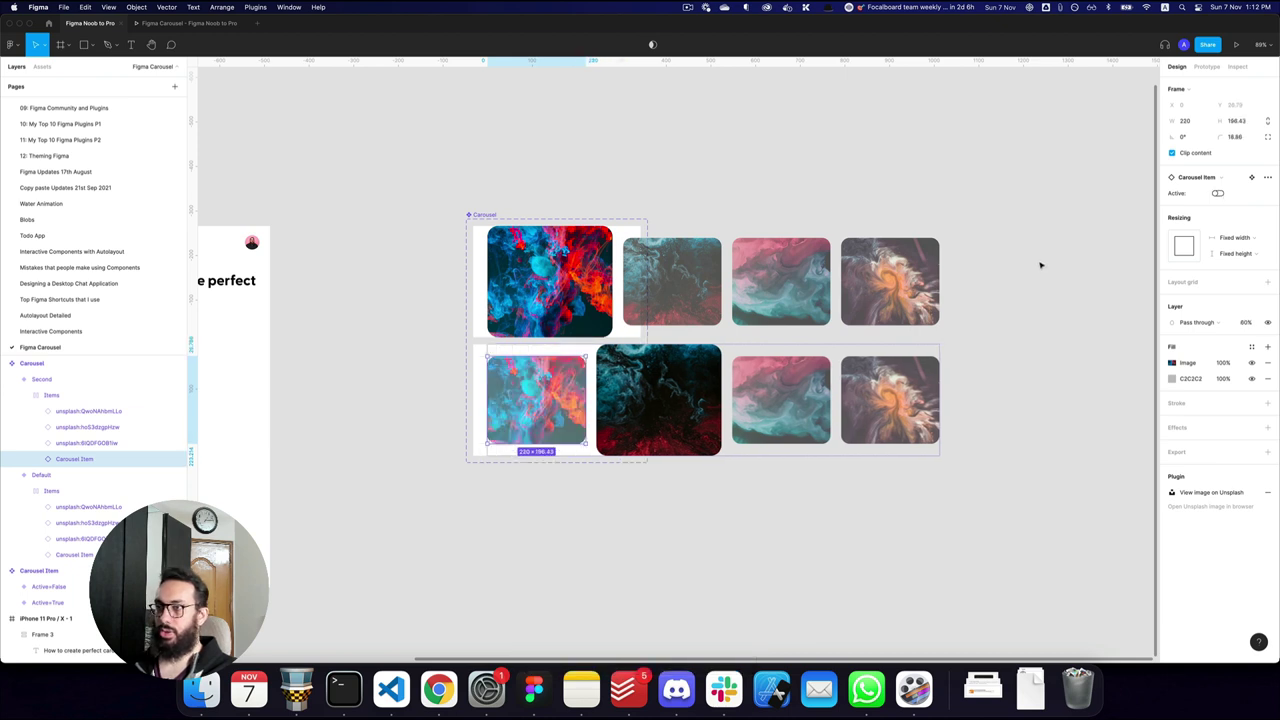
{"action": "left_click", "coordinate": [971, 297]}
- Duplicate the Second variant of the Carousel and name the copy Third
{"action": "left_click", "coordinate": [594, 452]}
{"action": "key", "text": "super+d"}
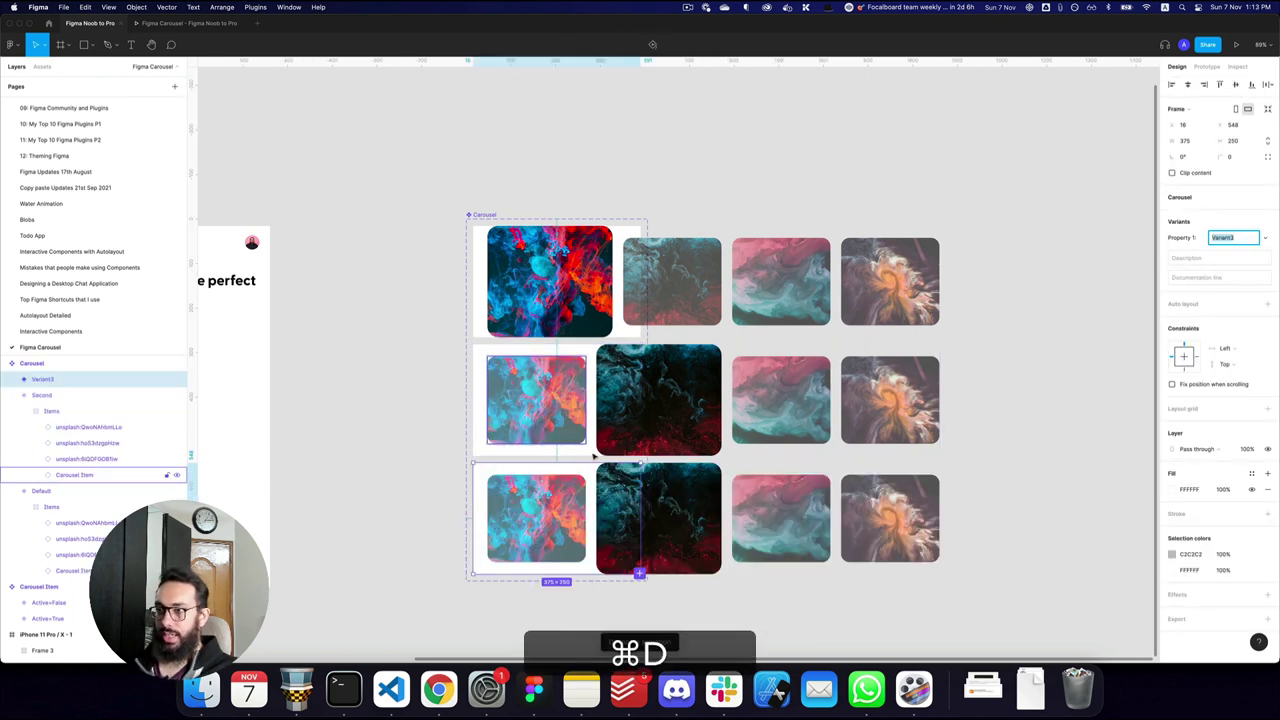
{"action": "type", "text": "Third"}
{"action": "key", "text": "Return"}
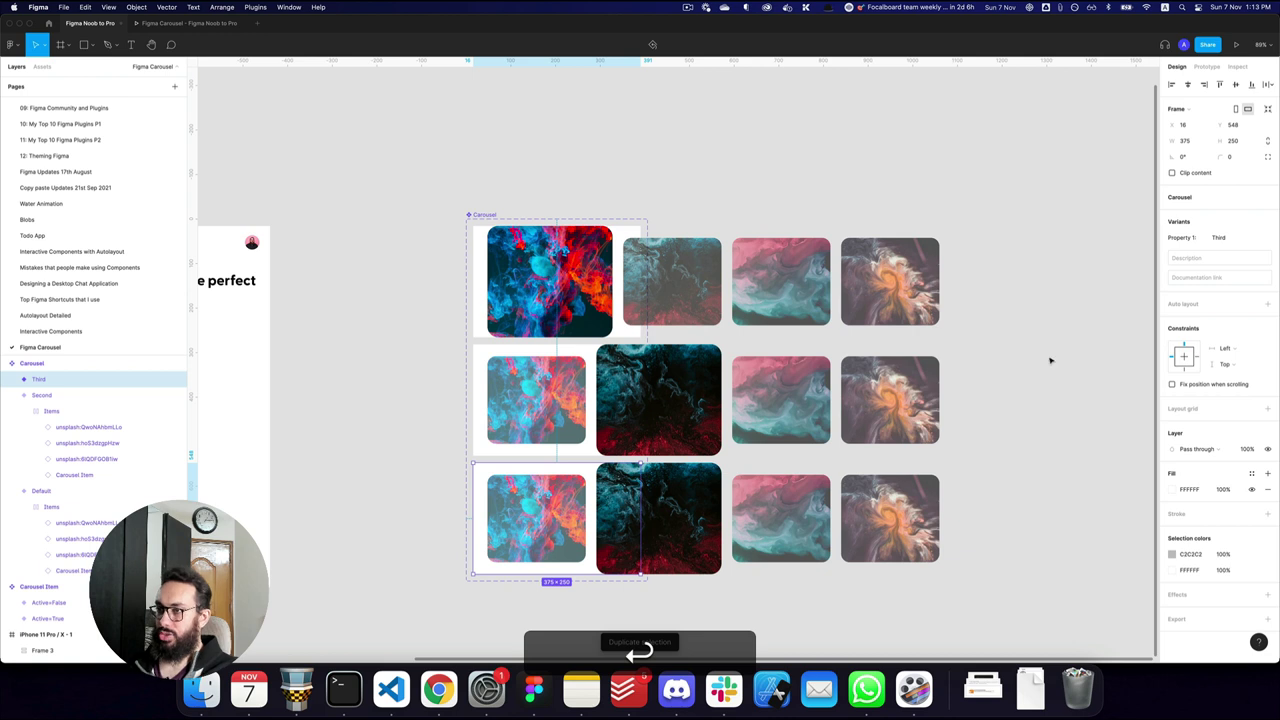
- In the Third variant, switch Active off for the second item and on for the third item
{"action": "left_click", "coordinate": [680, 507]}
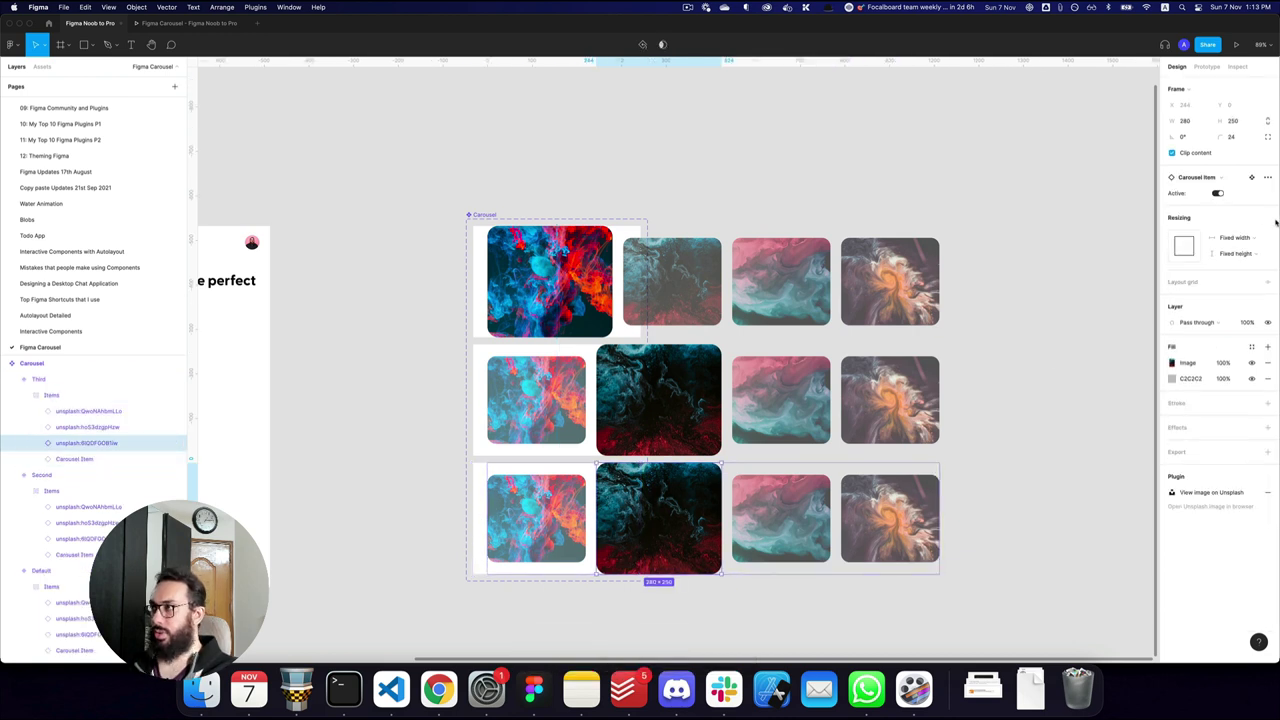
{"action": "left_click", "coordinate": [1218, 194]}
{"action": "key", "text": "shift+Tab"}
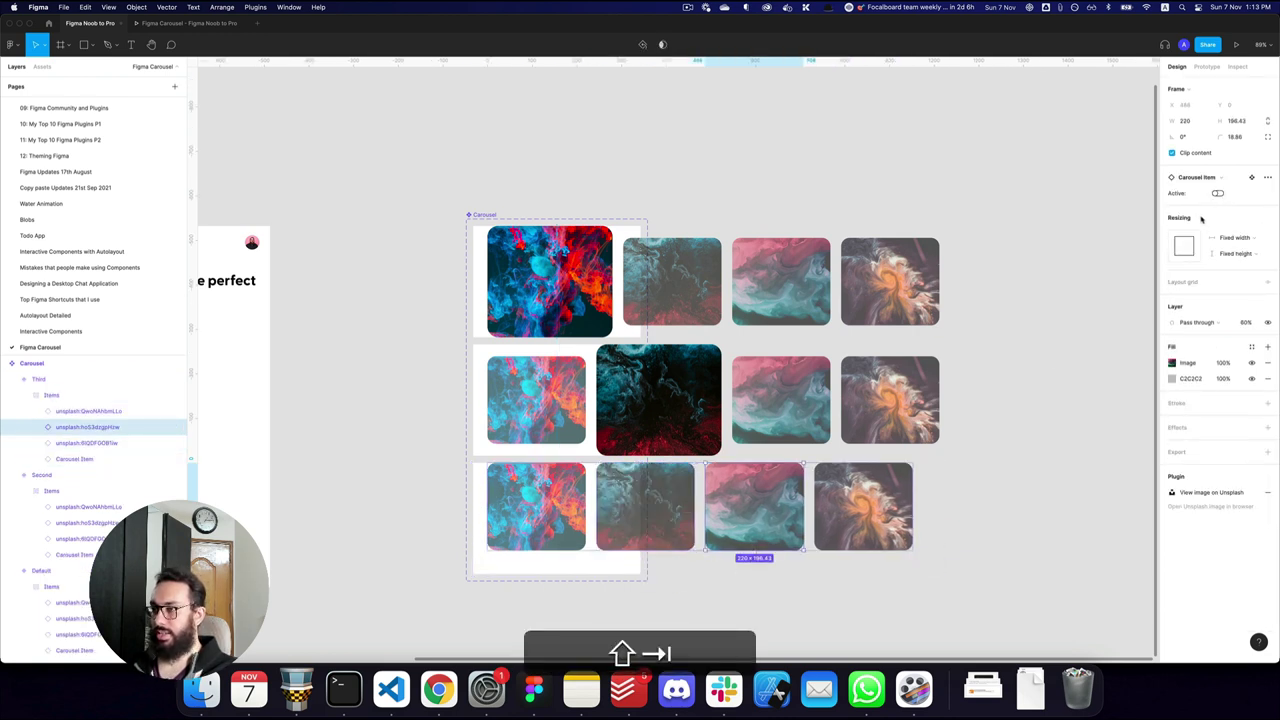
{"action": "left_click", "coordinate": [1216, 193]}
{"action": "left_click", "coordinate": [1105, 327]}
- Duplicate the Third variant within the Carousel component set to create a fourth variant
{"action": "scroll", "coordinate": [523, 355], "scroll_direction": "down", "scroll_amount": 2}
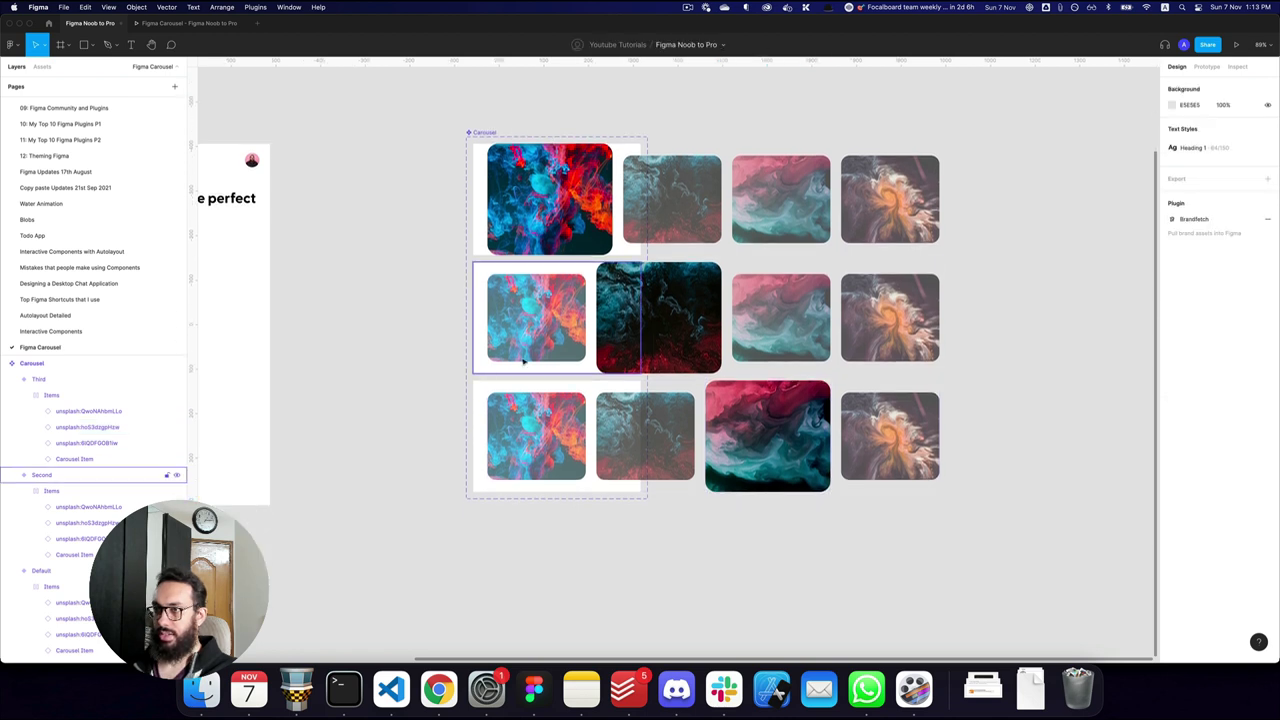
{"action": "left_click", "coordinate": [509, 397]}
{"action": "key", "text": "super+d"}
- In the fourth Carousel variant, switch Active on for the fourth item and off for the third item
{"action": "scroll", "coordinate": [700, 430], "scroll_direction": "down", "scroll_amount": 2}
{"action": "left_click", "coordinate": [782, 451]}
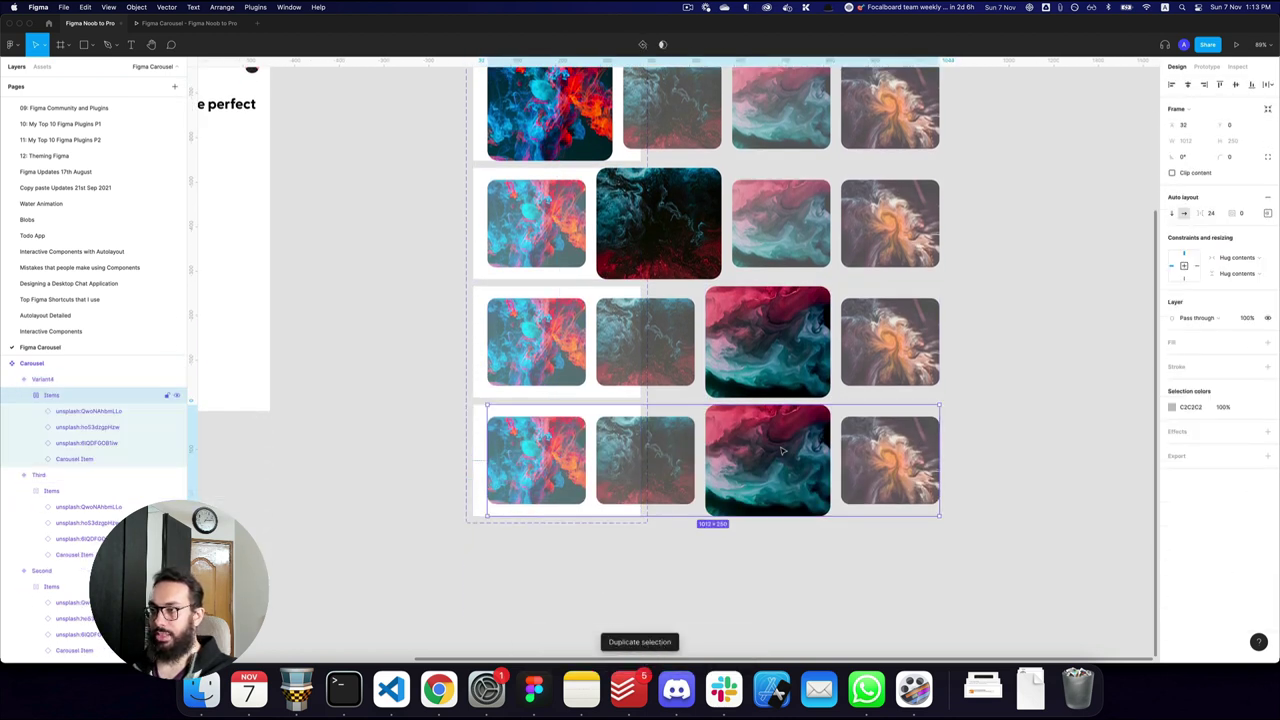
{"action": "left_click", "coordinate": [782, 451]}
{"action": "key", "text": "Tab"}
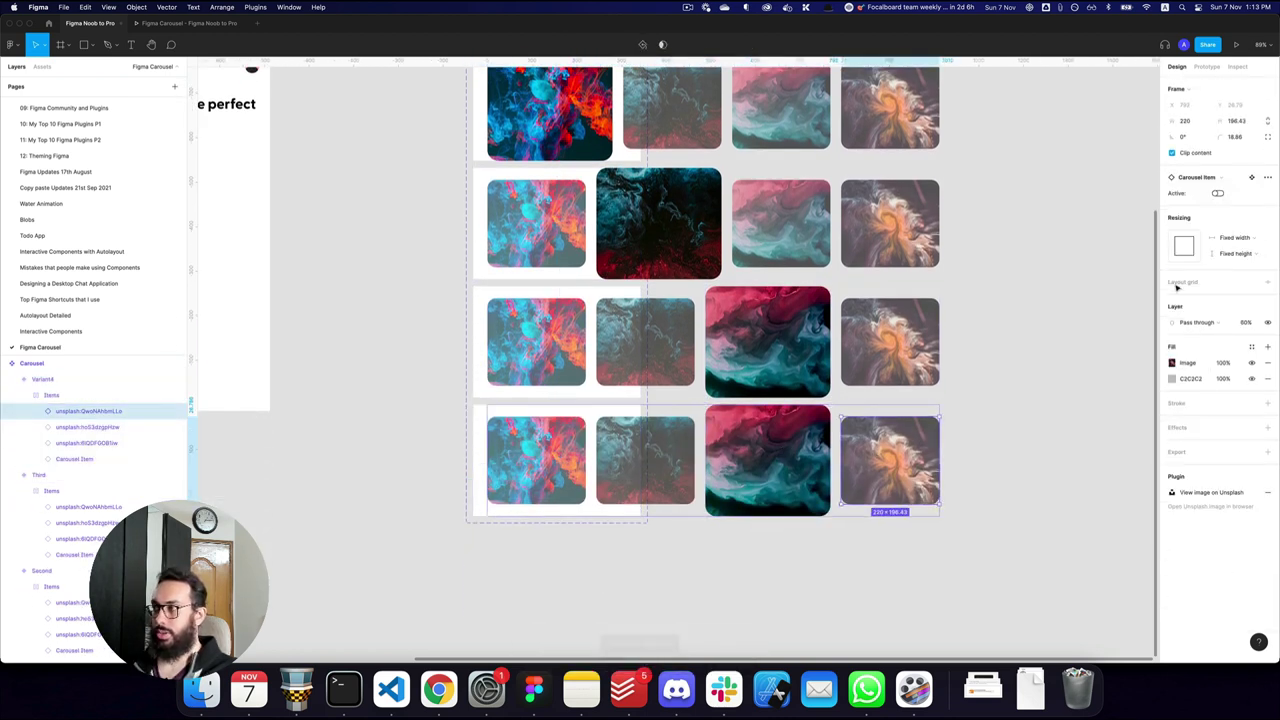
{"action": "left_click", "coordinate": [1217, 194]}
{"action": "key", "text": "Tab"}
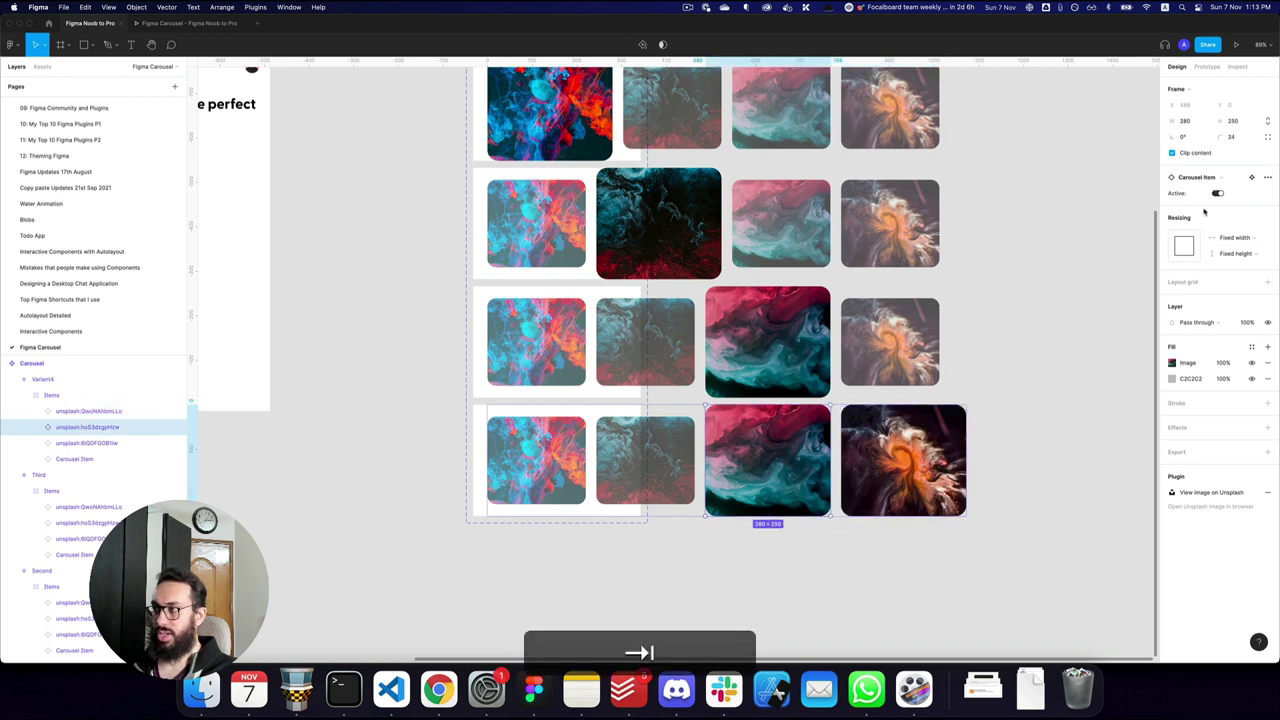
{"action": "left_click", "coordinate": [1217, 194]}
{"action": "left_click", "coordinate": [1027, 322]}
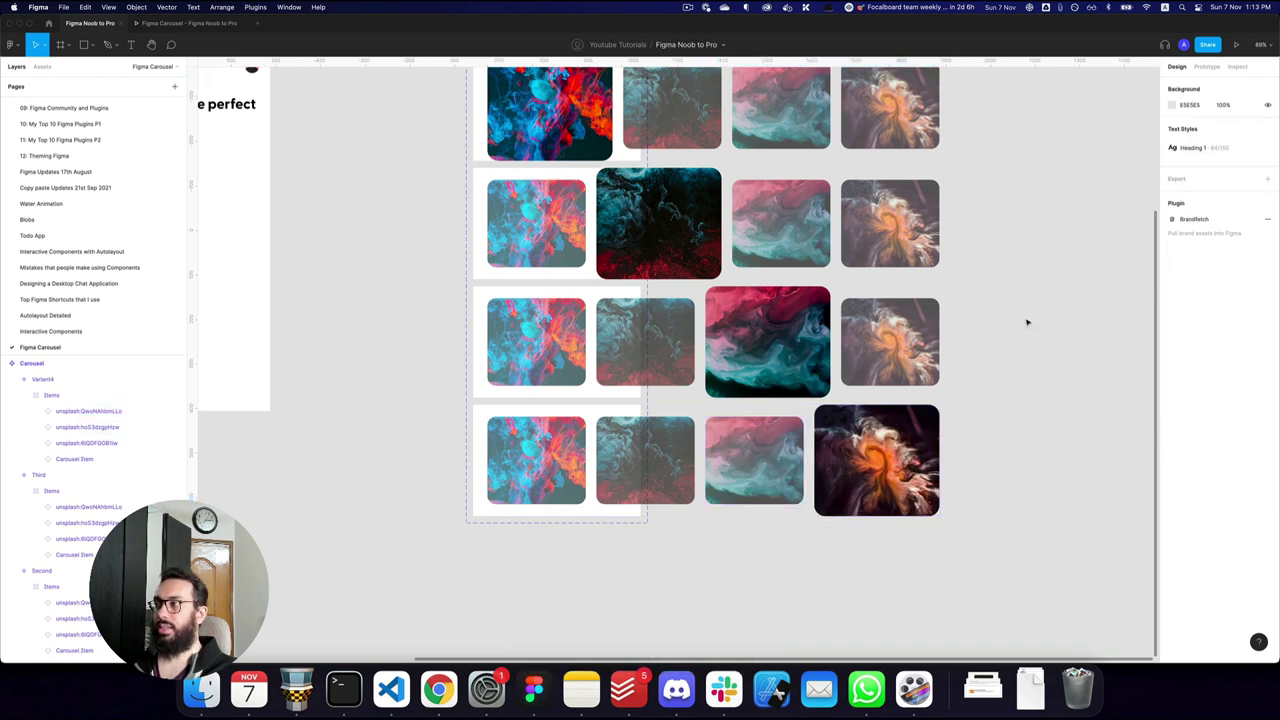
{"action": "double_click", "coordinate": [876, 459]}
{"action": "left_click", "coordinate": [1006, 414]}
- Link the Default variant's Items frame to the fourth image of the Second variant with a prototype connection
{"action": "scroll", "coordinate": [1006, 414], "scroll_direction": "down", "scroll_amount": 5}
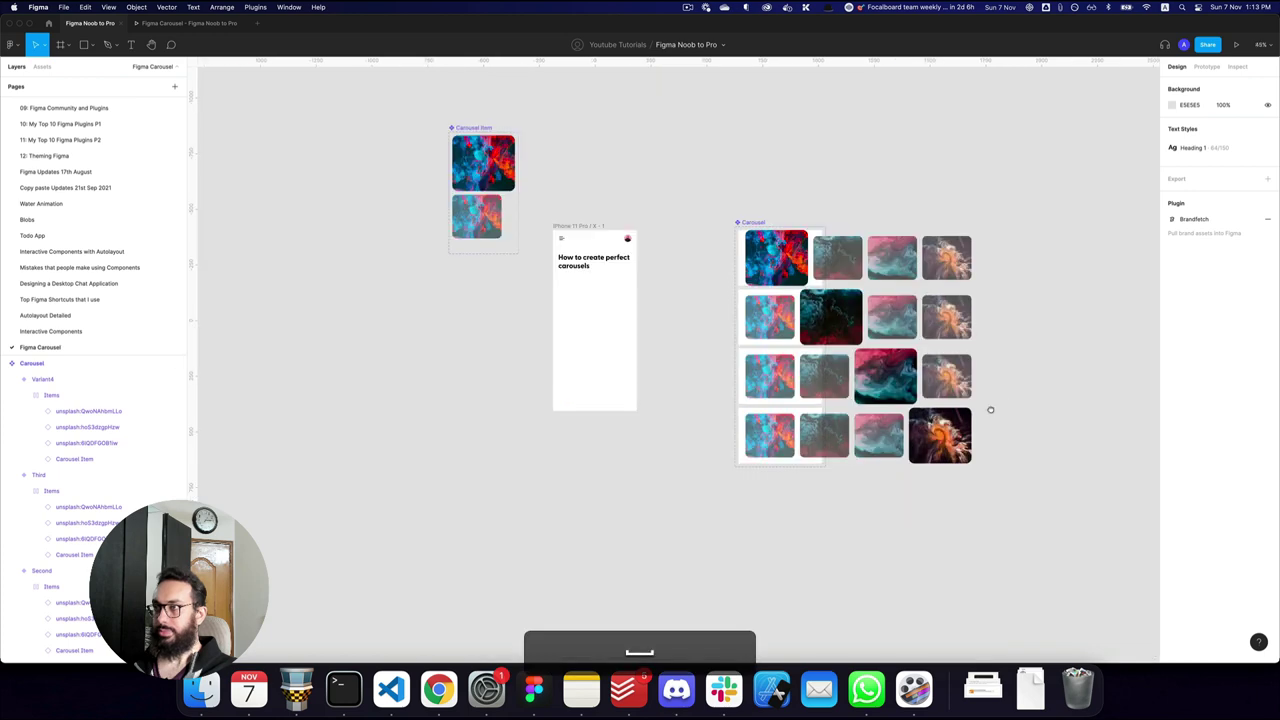
{"action": "left_click_drag", "start_coordinate": [991, 409], "coordinate": [908, 408]}
{"action": "left_click_drag", "start_coordinate": [957, 283], "coordinate": [899, 263]}
{"action": "key", "text": "z"}
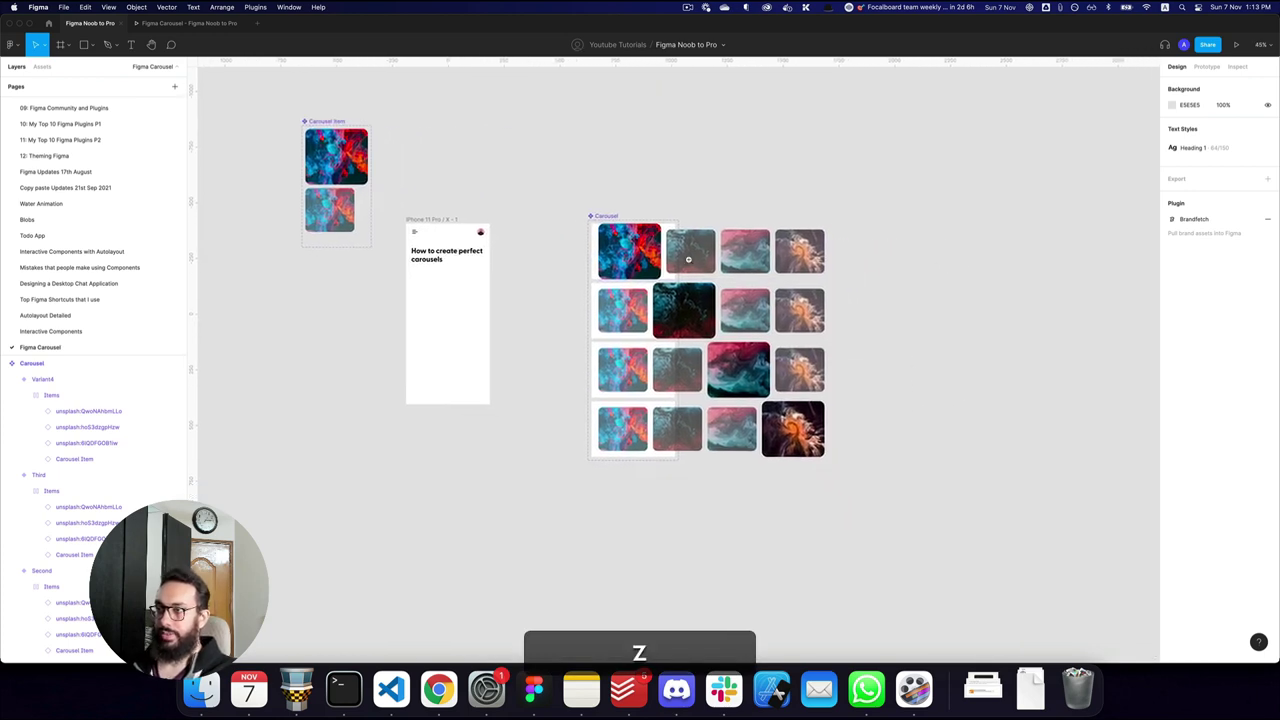
{"action": "left_click", "coordinate": [688, 260]}
{"action": "left_click_drag", "start_coordinate": [688, 260], "coordinate": [626, 186]}
{"action": "left_click", "coordinate": [618, 180]}
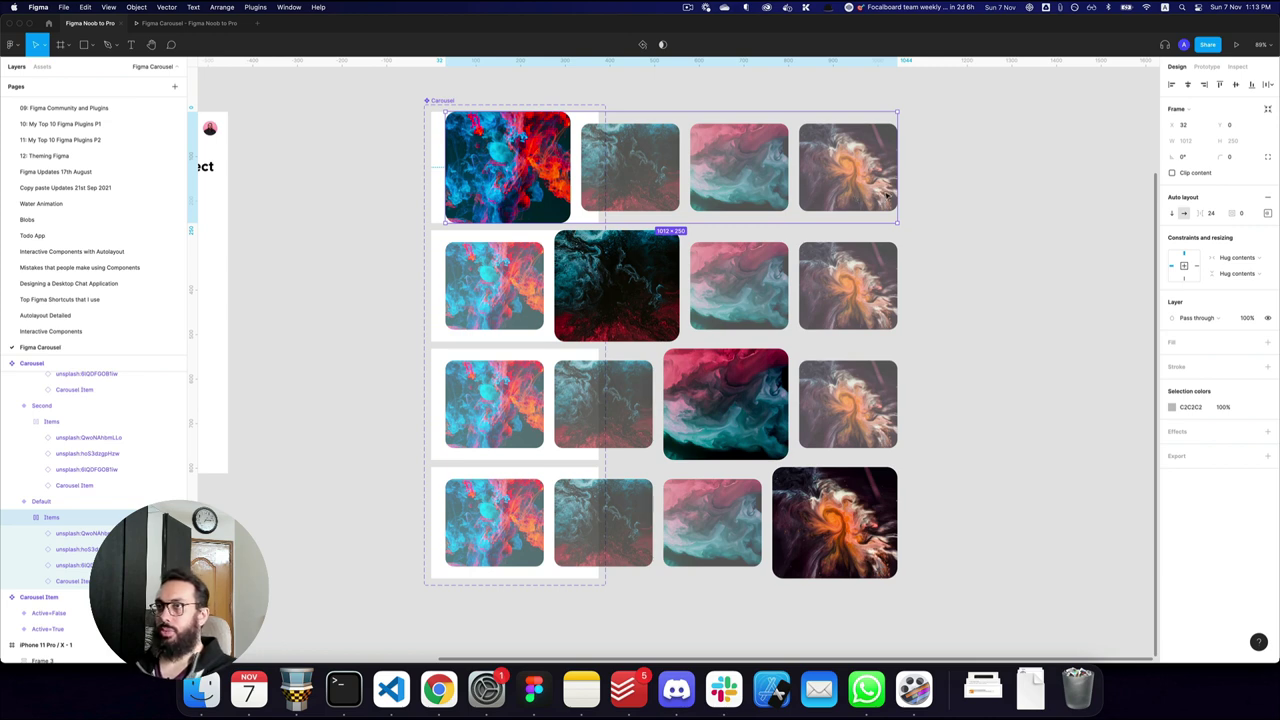
{"action": "left_click", "coordinate": [1200, 68]}
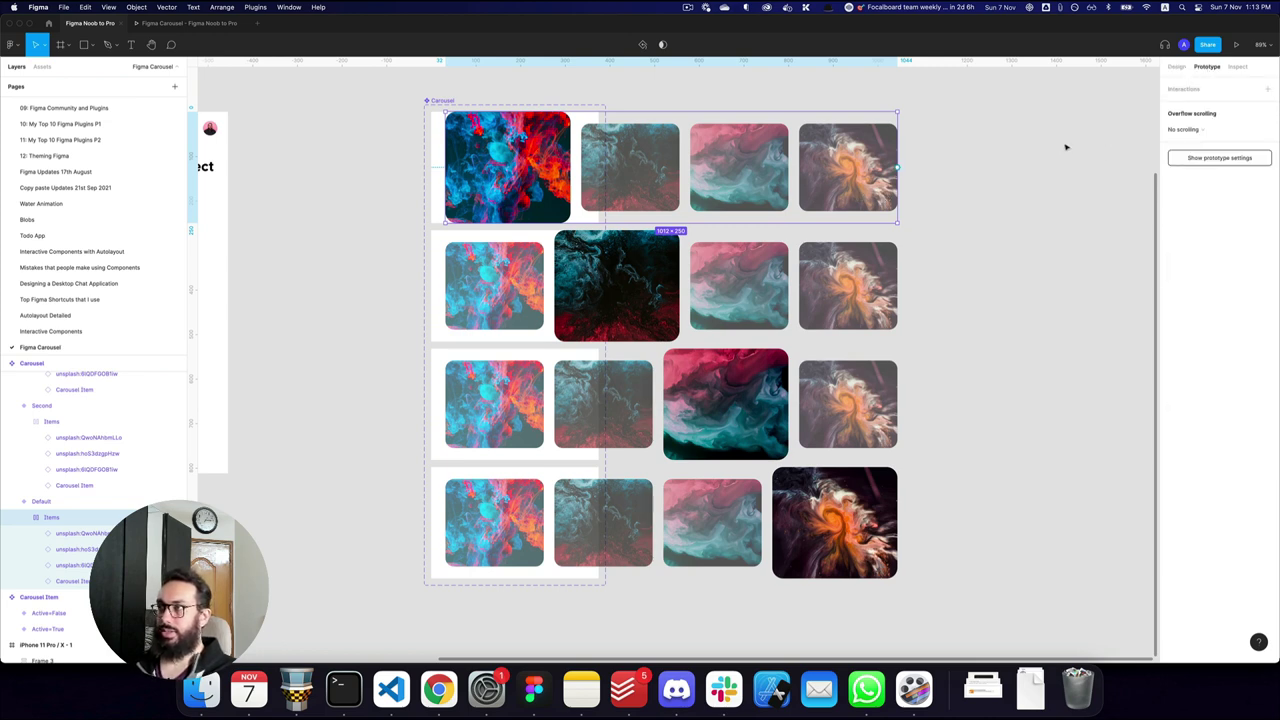
{"action": "left_click_drag", "start_coordinate": [898, 168], "coordinate": [860, 283]}
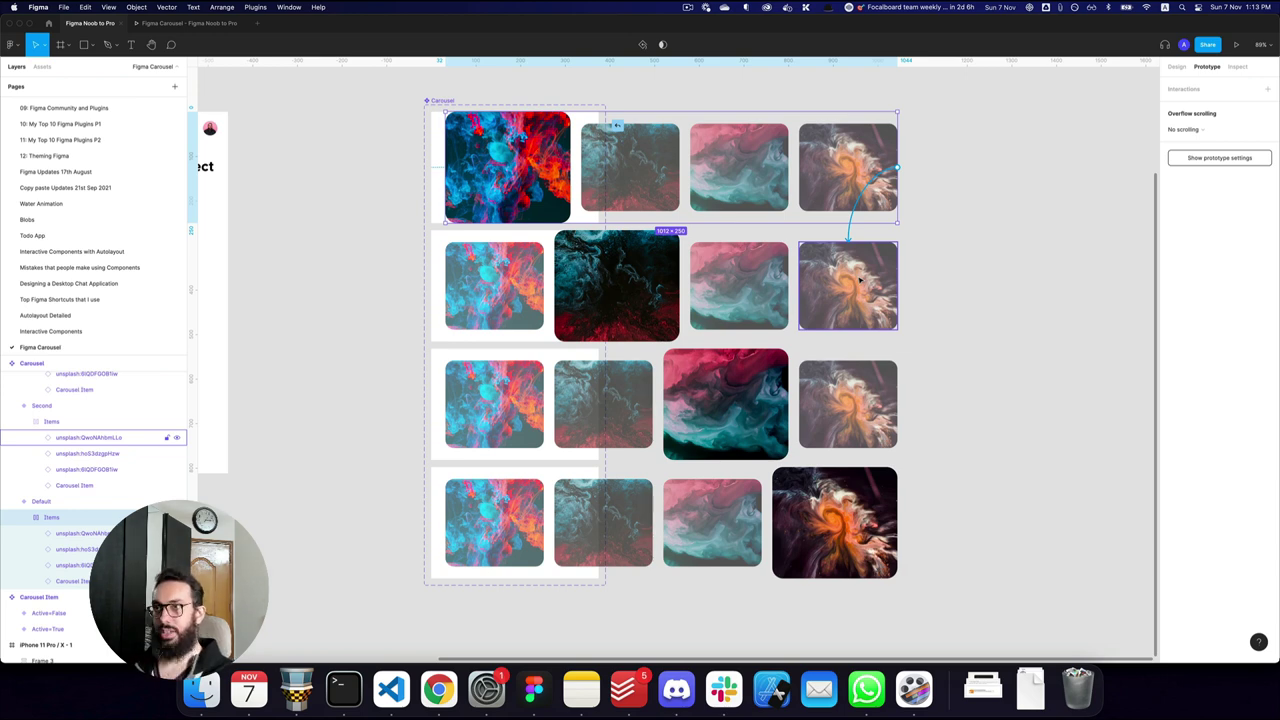
- Add auto layout to the Carousel component set and set the spacing between its variants to 40
{"action": "key", "text": "Escape"}
{"action": "key", "text": "shift+a"}
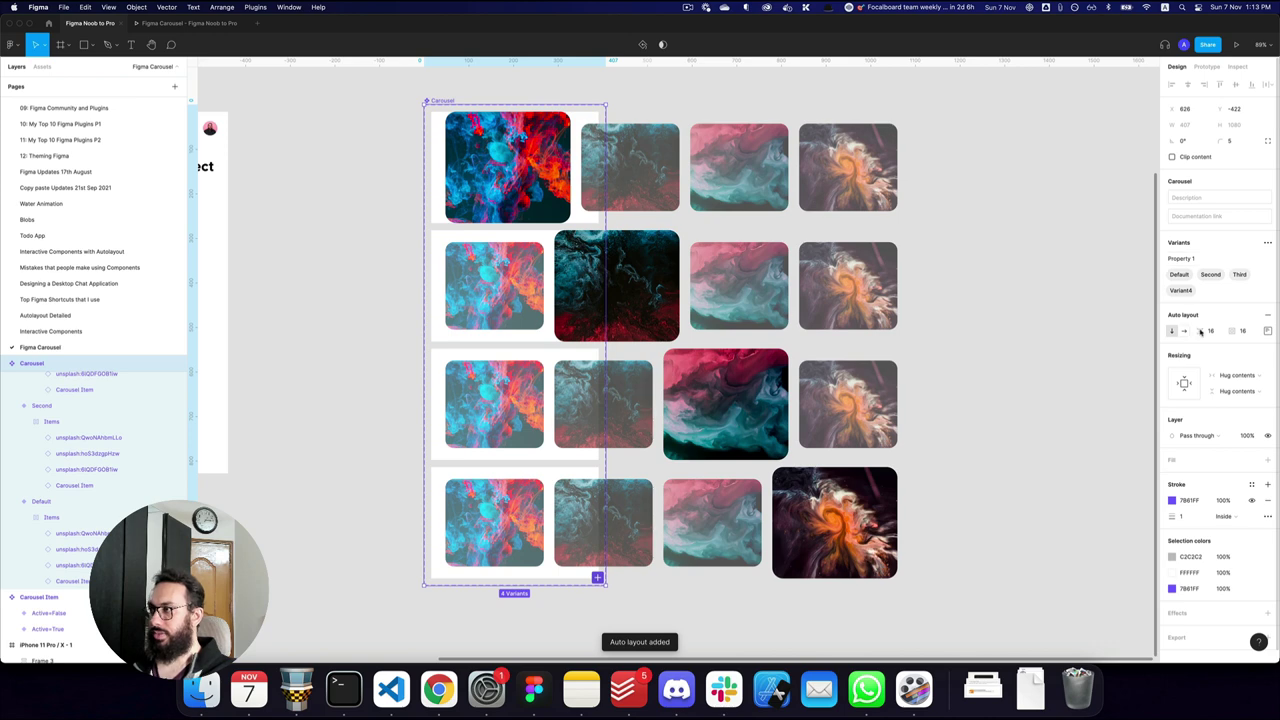
{"action": "left_click", "coordinate": [1211, 330]}
{"action": "type", "text": "40"}
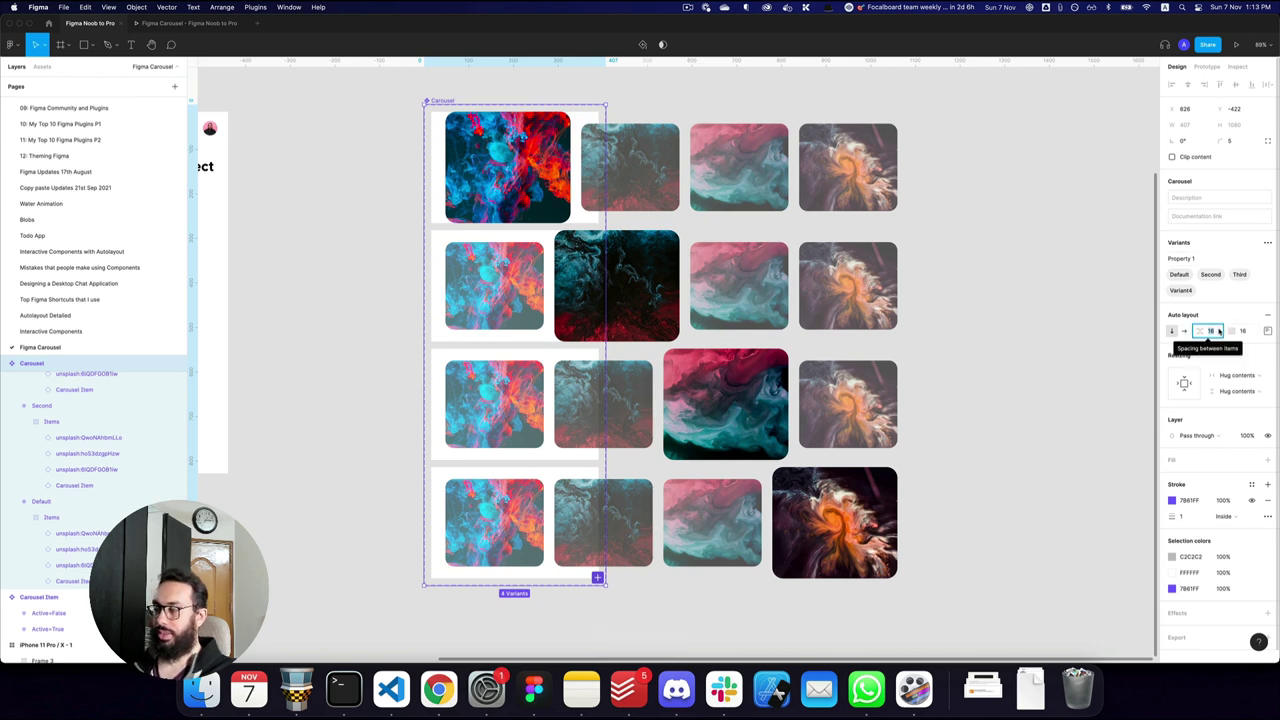
{"action": "key", "text": "Return"}
- Set the interaction on the Default variant's Items frame to On drag, Change to, with the Second variant as target
{"action": "left_click", "coordinate": [598, 175]}
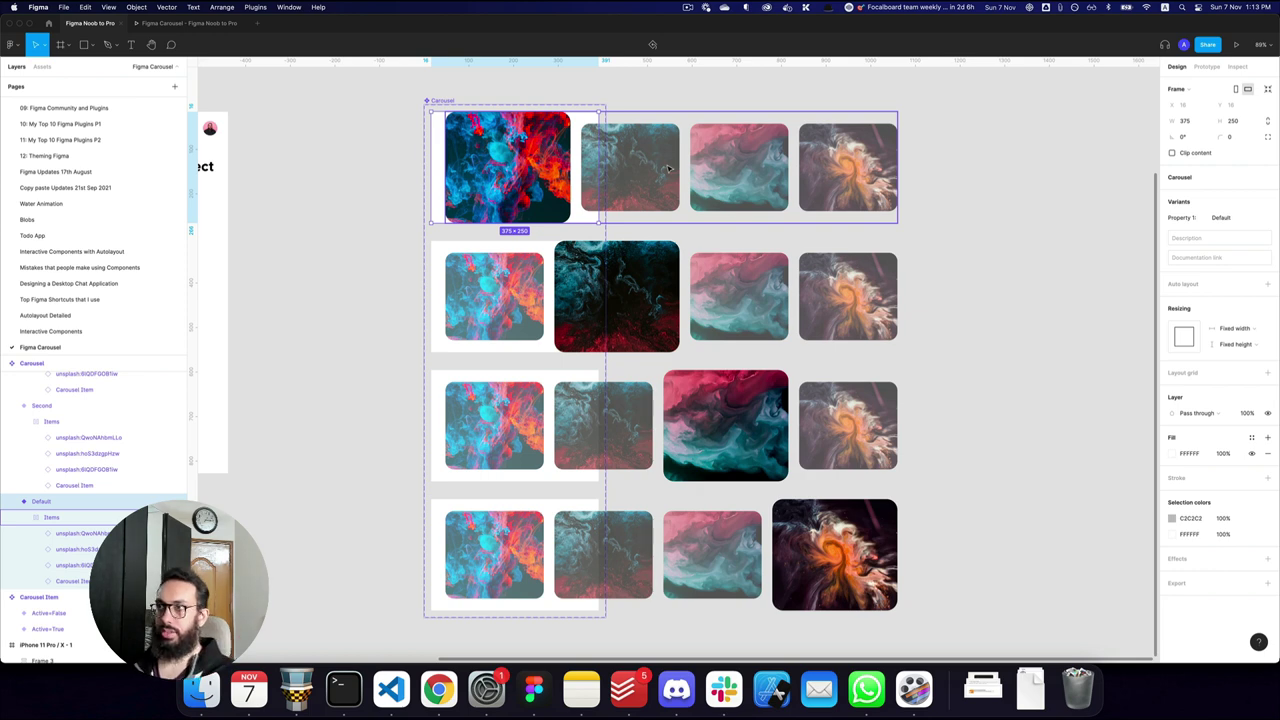
{"action": "left_click", "coordinate": [748, 168]}
{"action": "left_click", "coordinate": [1205, 66]}
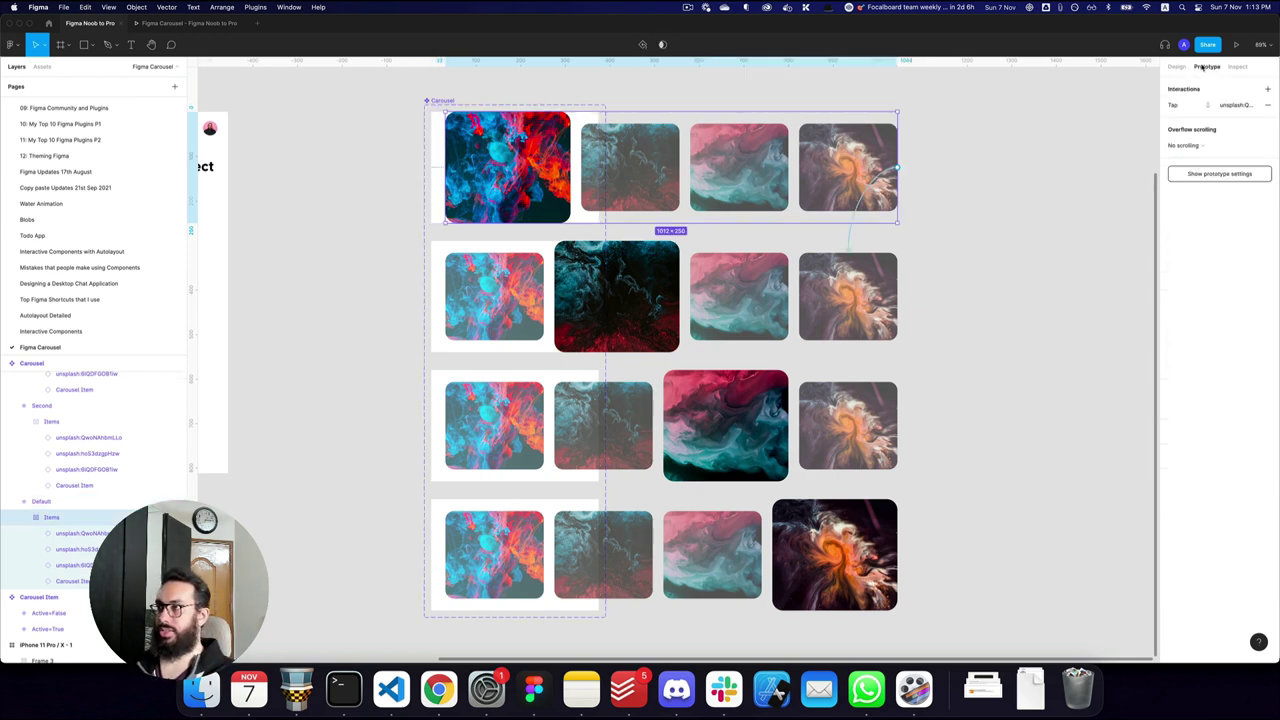
{"action": "scroll", "coordinate": [900, 183], "scroll_direction": "down", "scroll_amount": 1}
{"action": "scroll", "coordinate": [920, 177], "scroll_direction": "up", "scroll_amount": 1}
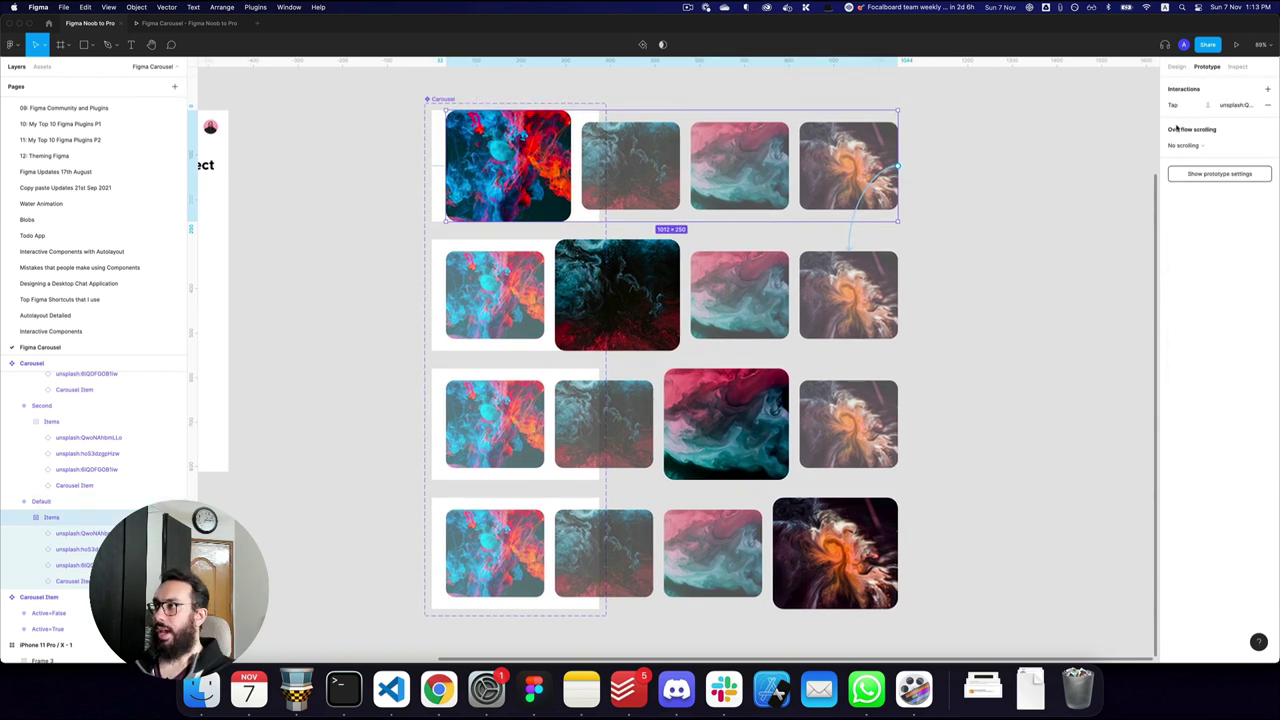
{"action": "left_click", "coordinate": [1200, 107]}
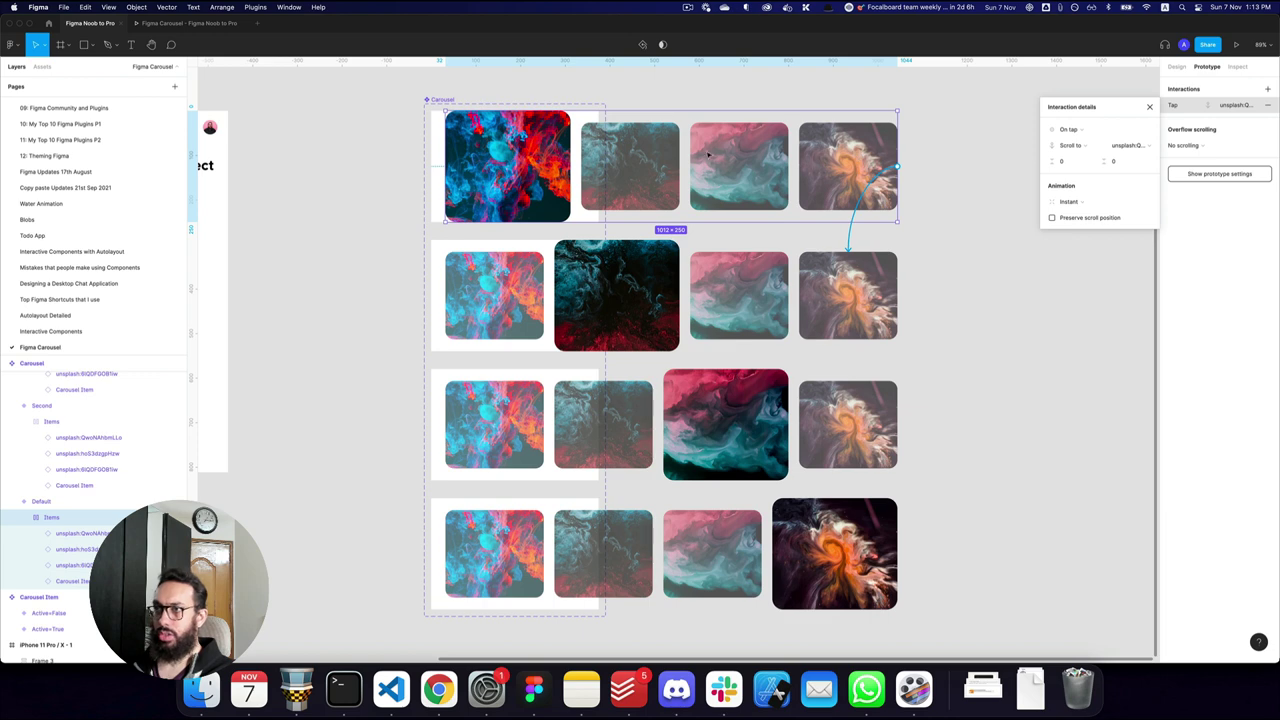
{"action": "left_click", "coordinate": [1073, 129]}
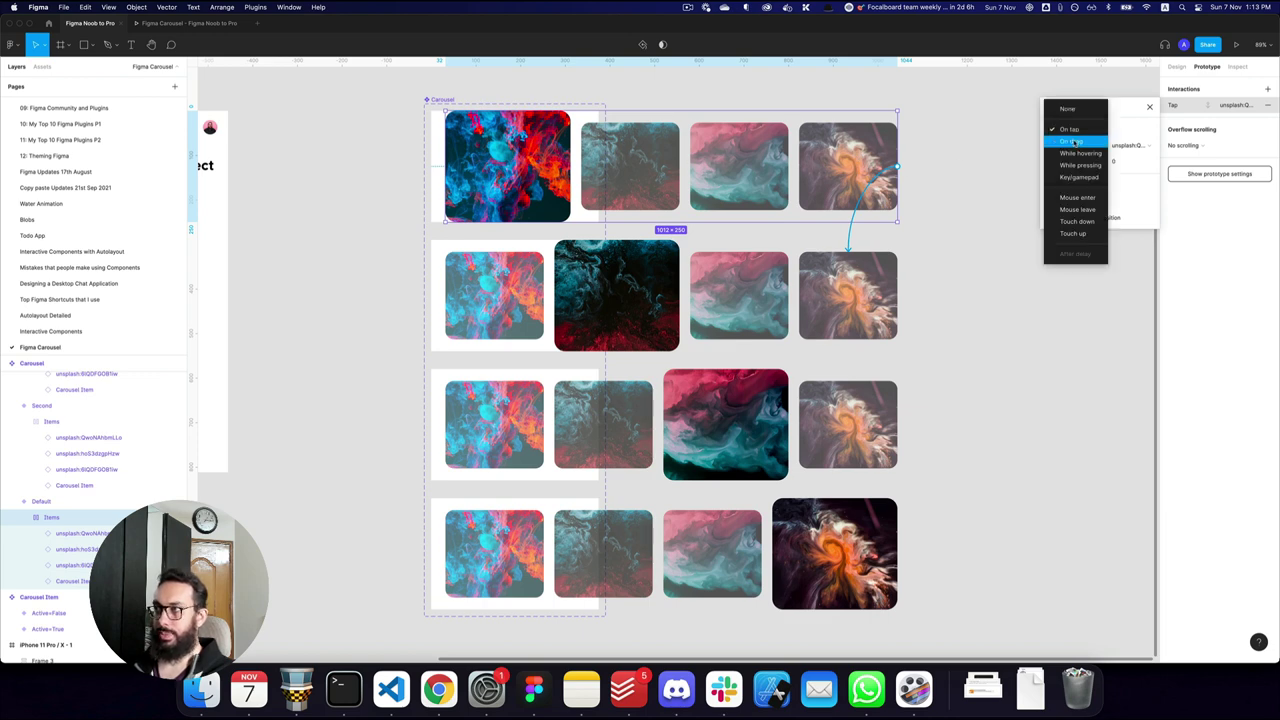
{"action": "left_click", "coordinate": [1075, 145]}
{"action": "left_click", "coordinate": [1076, 148]}
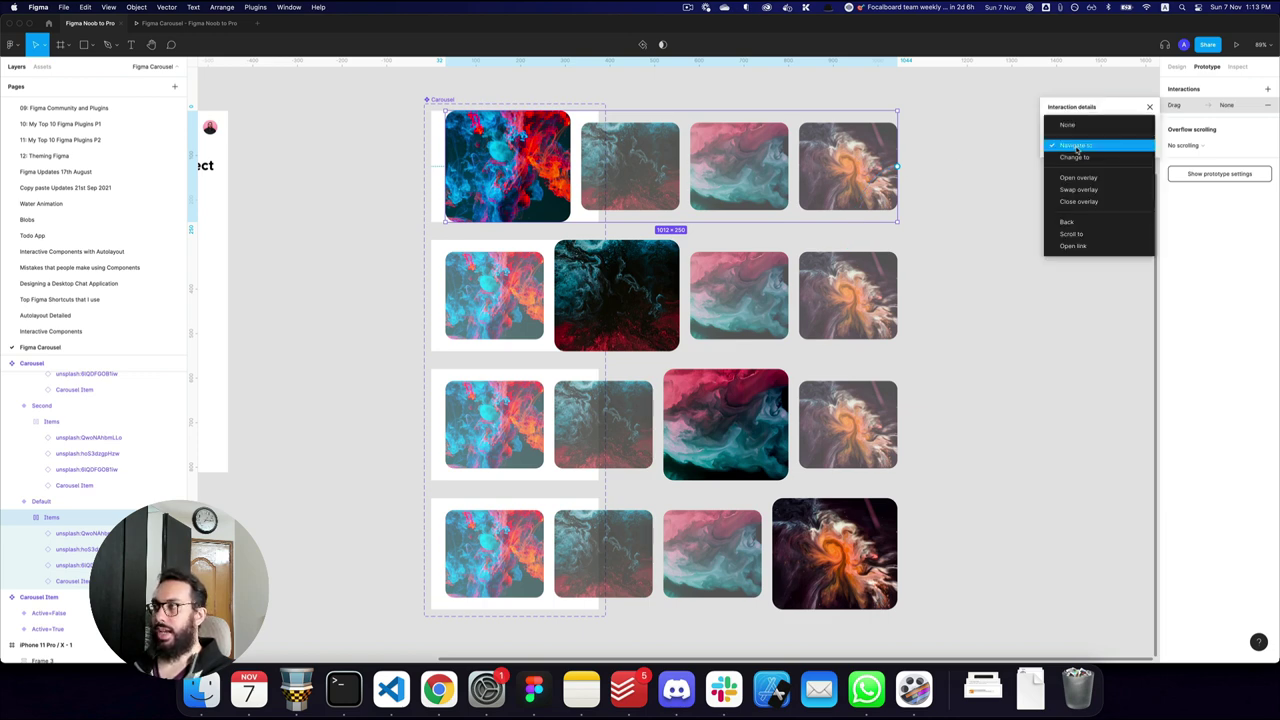
{"action": "left_click", "coordinate": [1080, 160]}
{"action": "left_click", "coordinate": [1108, 161]}
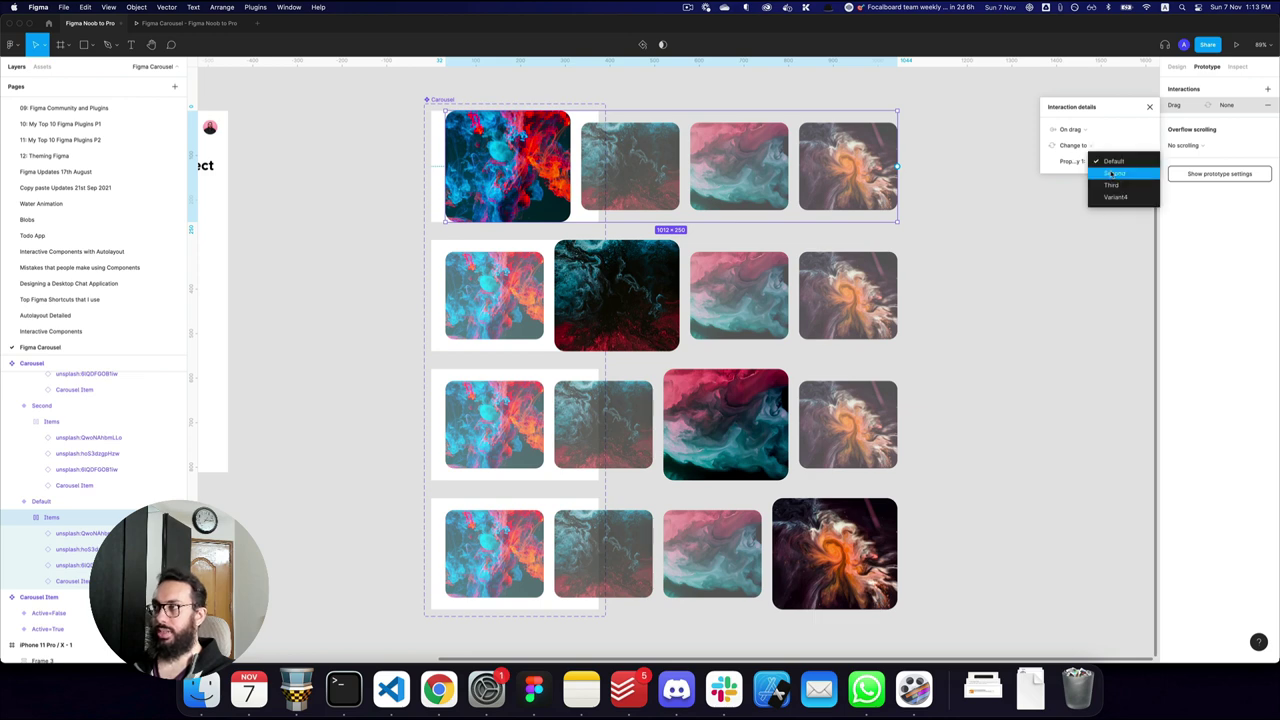
{"action": "left_click", "coordinate": [1114, 173]}
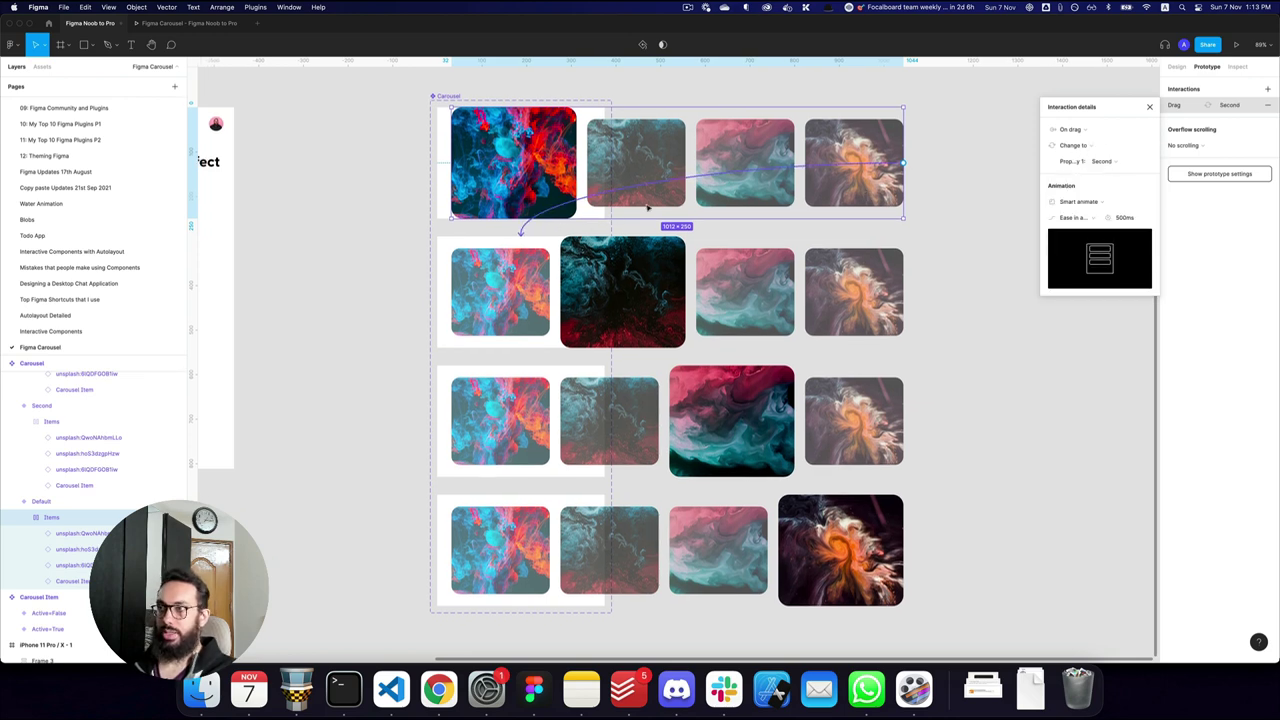
- Check the easing options for the Default variant's drag animation
{"action": "left_click", "coordinate": [1074, 217]}
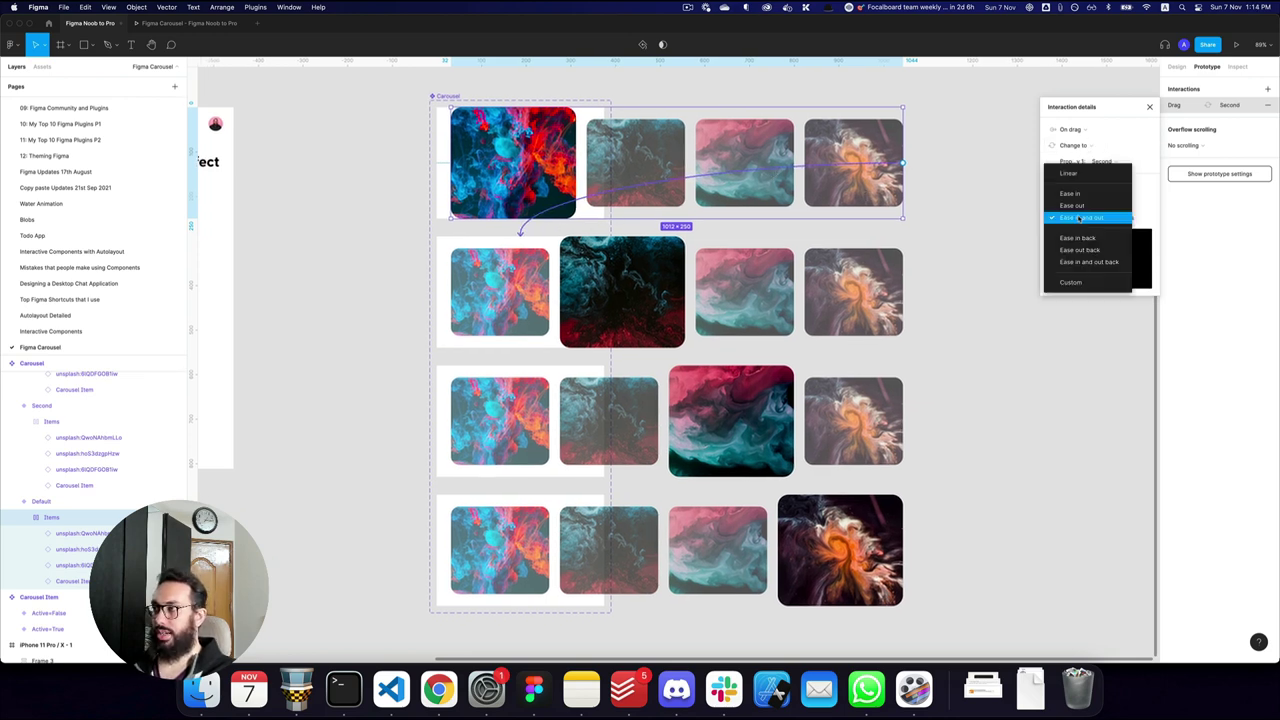
{"action": "left_click", "coordinate": [1078, 217]}
{"action": "left_click", "coordinate": [1082, 202]}
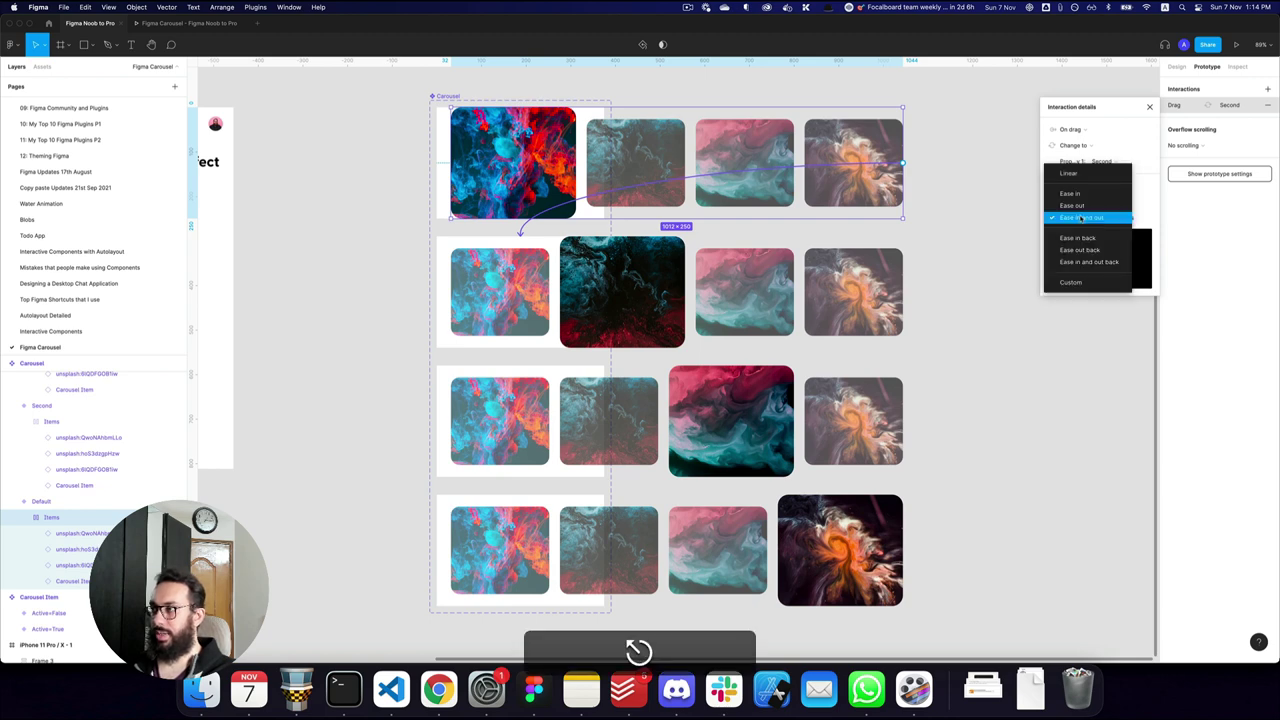
{"action": "left_click", "coordinate": [1133, 221]}
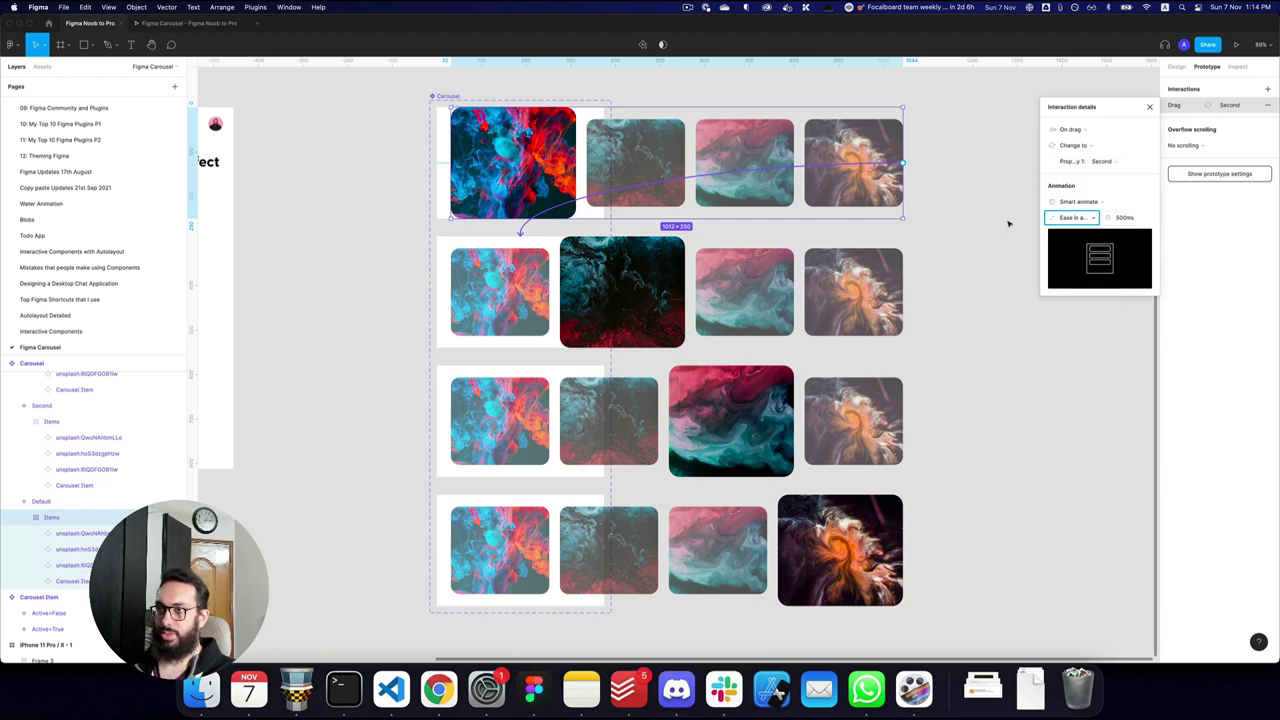
- Add an On drag interaction from the Second variant's Items frame that changes to the Default variant
{"action": "left_click", "coordinate": [850, 266]}
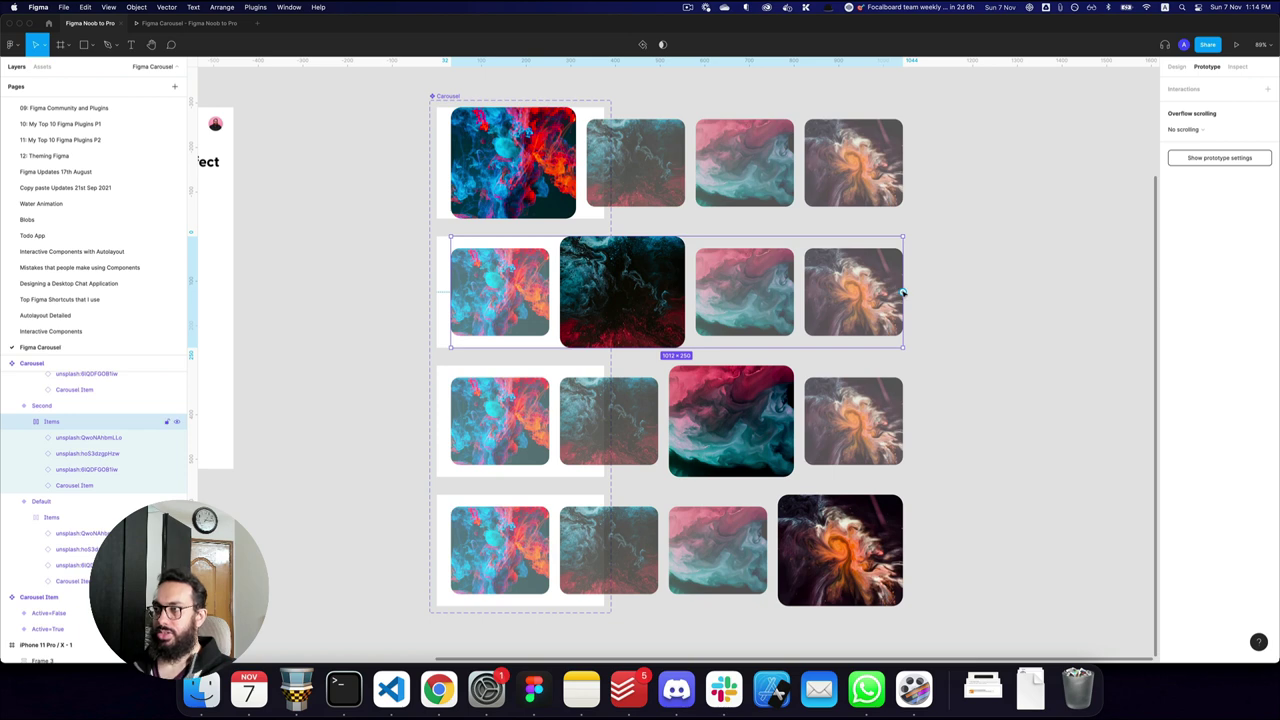
{"action": "left_click_drag", "start_coordinate": [903, 293], "coordinate": [495, 213]}
{"action": "left_click", "coordinate": [1102, 130]}
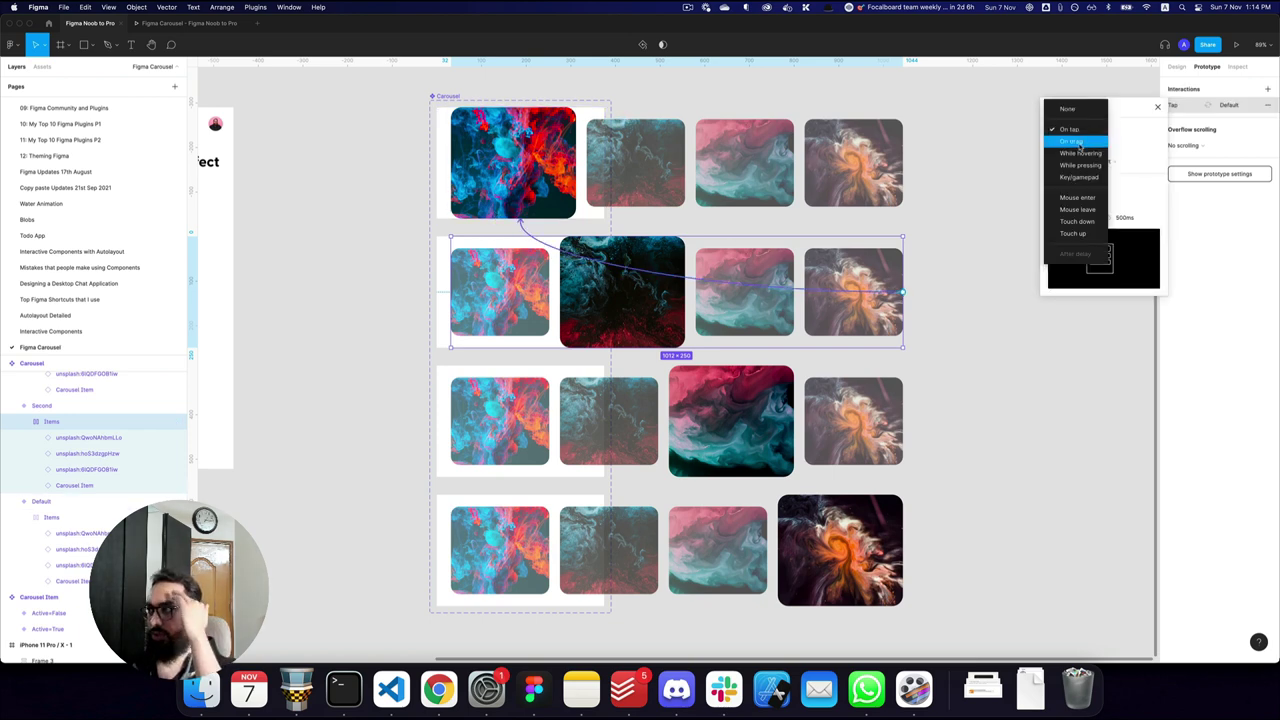
{"action": "left_click", "coordinate": [1078, 142]}
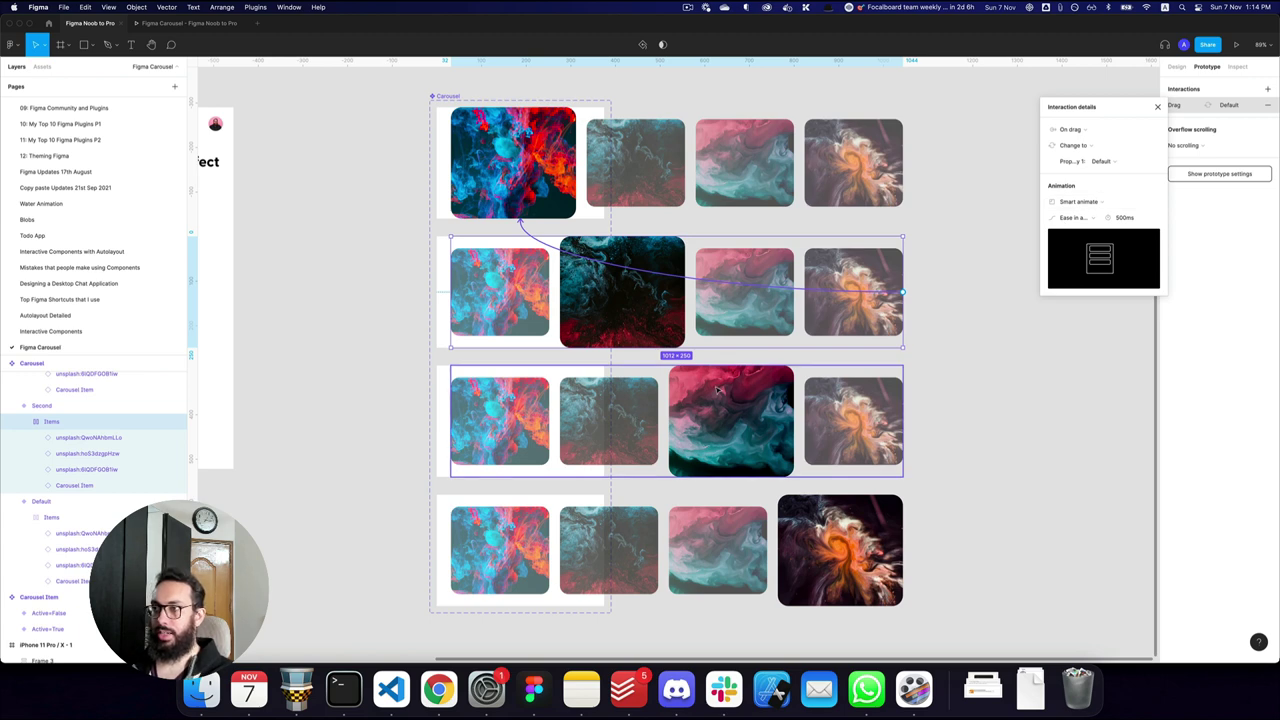
- Give the Second variant's Items frame another On drag interaction that changes to the Third variant
{"action": "left_click_drag", "start_coordinate": [903, 293], "coordinate": [552, 370]}
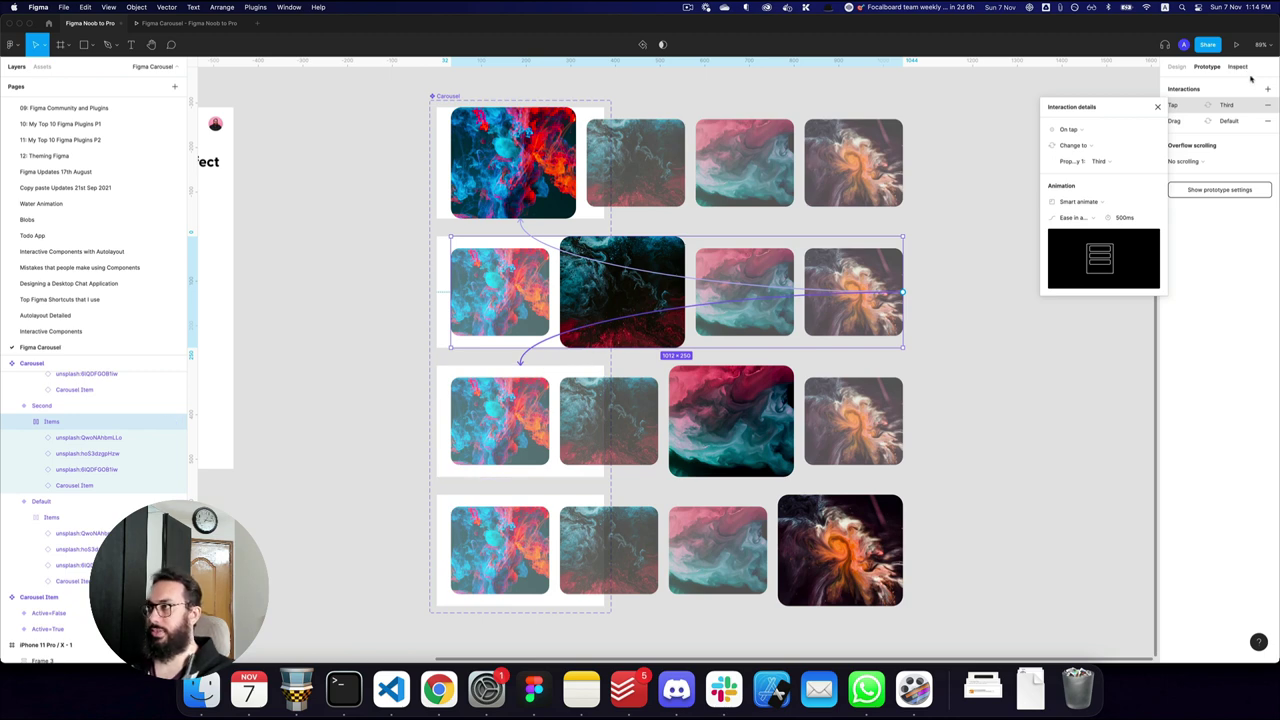
{"action": "left_click", "coordinate": [1088, 134]}
{"action": "left_click", "coordinate": [1086, 141]}
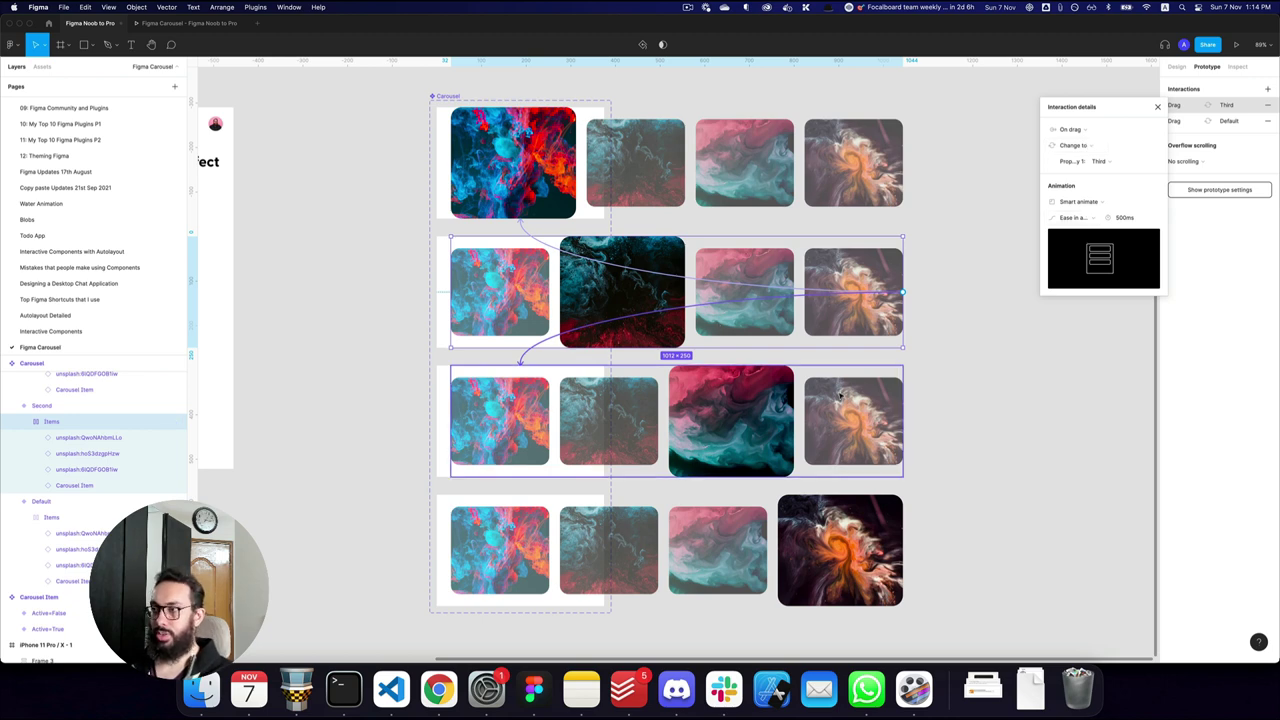
- Add an On drag interaction from the Third variant's Items frame that changes to the Second variant
{"action": "left_click", "coordinate": [898, 420]}
{"action": "left_click_drag", "start_coordinate": [903, 421], "coordinate": [578, 320]}
{"action": "left_click", "coordinate": [1075, 145]}
{"action": "left_click", "coordinate": [1073, 146]}
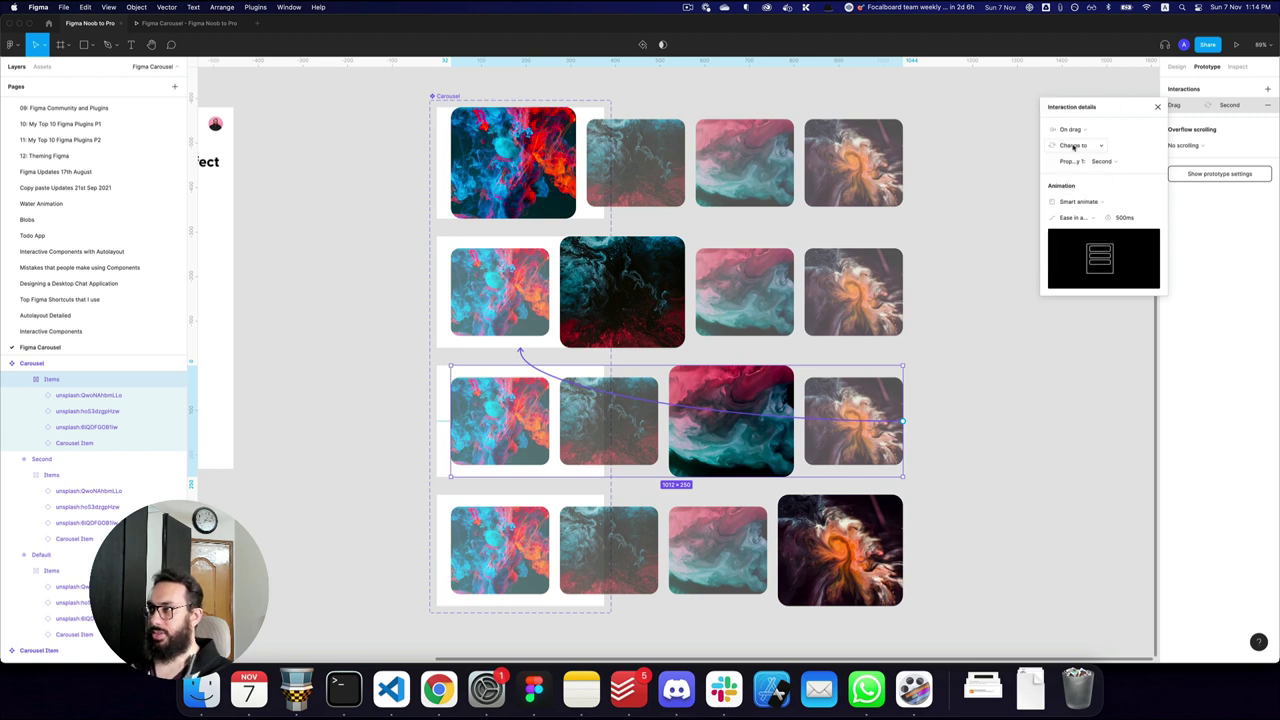
- Give the Third variant's Items frame another On drag interaction that changes to Variant4
{"action": "left_click_drag", "start_coordinate": [903, 421], "coordinate": [528, 508]}
{"action": "left_click", "coordinate": [1088, 130]}
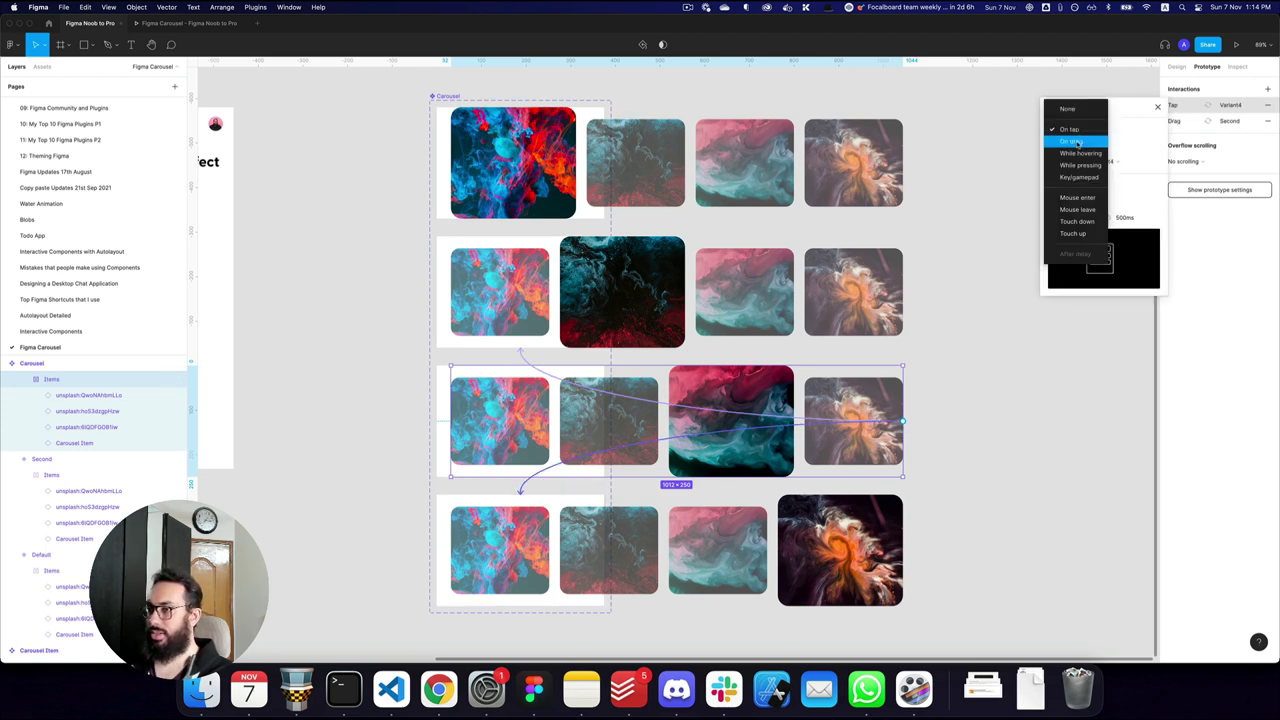
{"action": "left_click", "coordinate": [1075, 142]}
- Add an On drag interaction from Variant4's Items frame that changes to the Third variant
{"action": "scroll", "coordinate": [680, 500], "scroll_direction": "down", "scroll_amount": 3}
{"action": "left_click", "coordinate": [889, 485]}
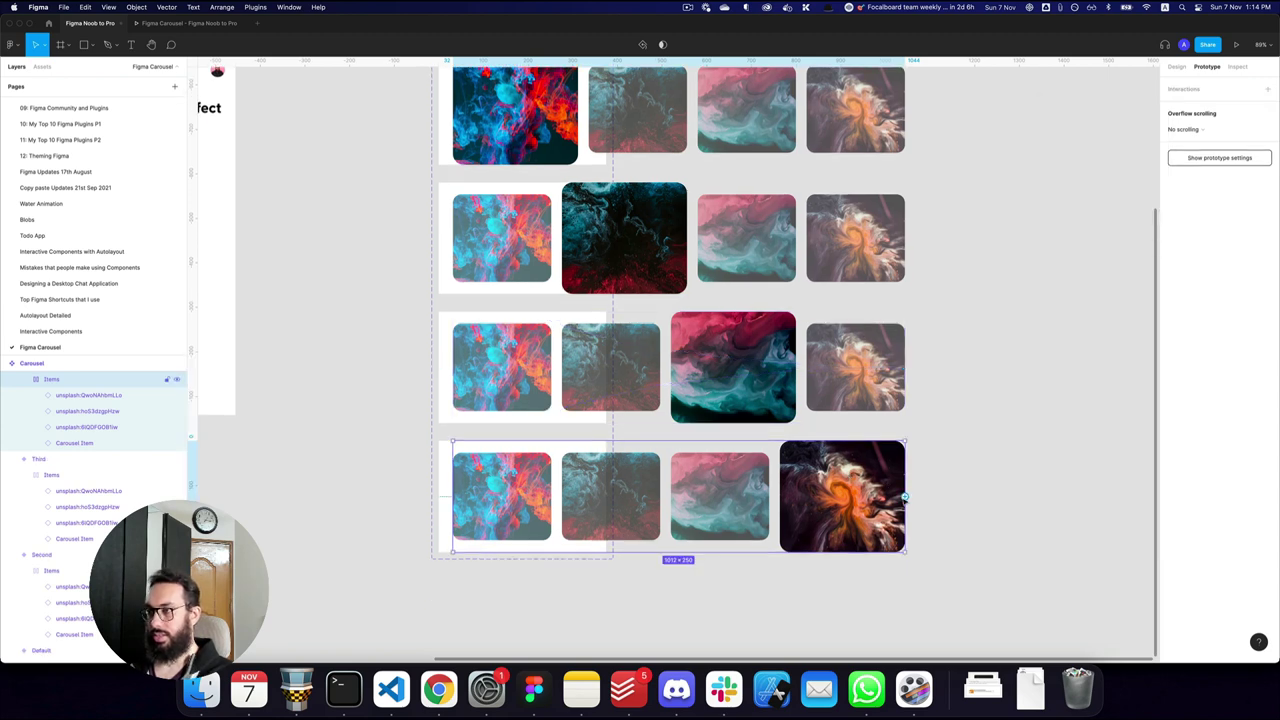
{"action": "left_click_drag", "start_coordinate": [903, 497], "coordinate": [551, 420]}
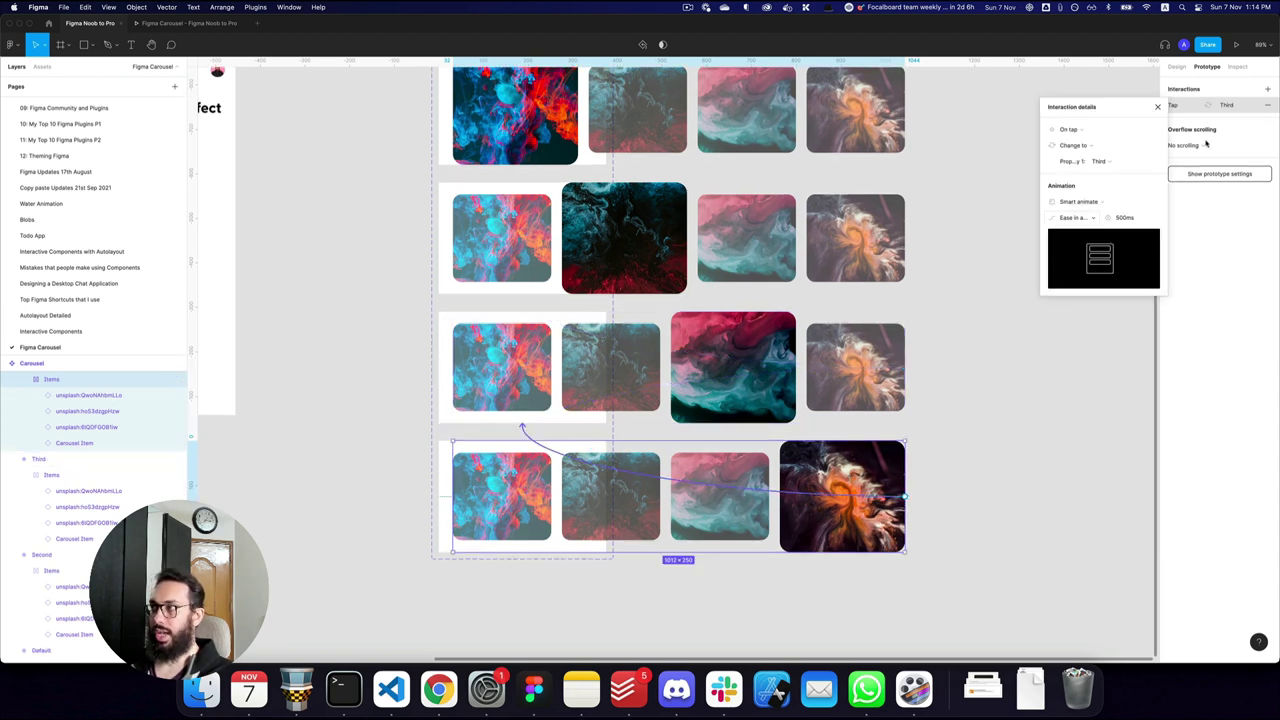
{"action": "left_click", "coordinate": [1078, 130]}
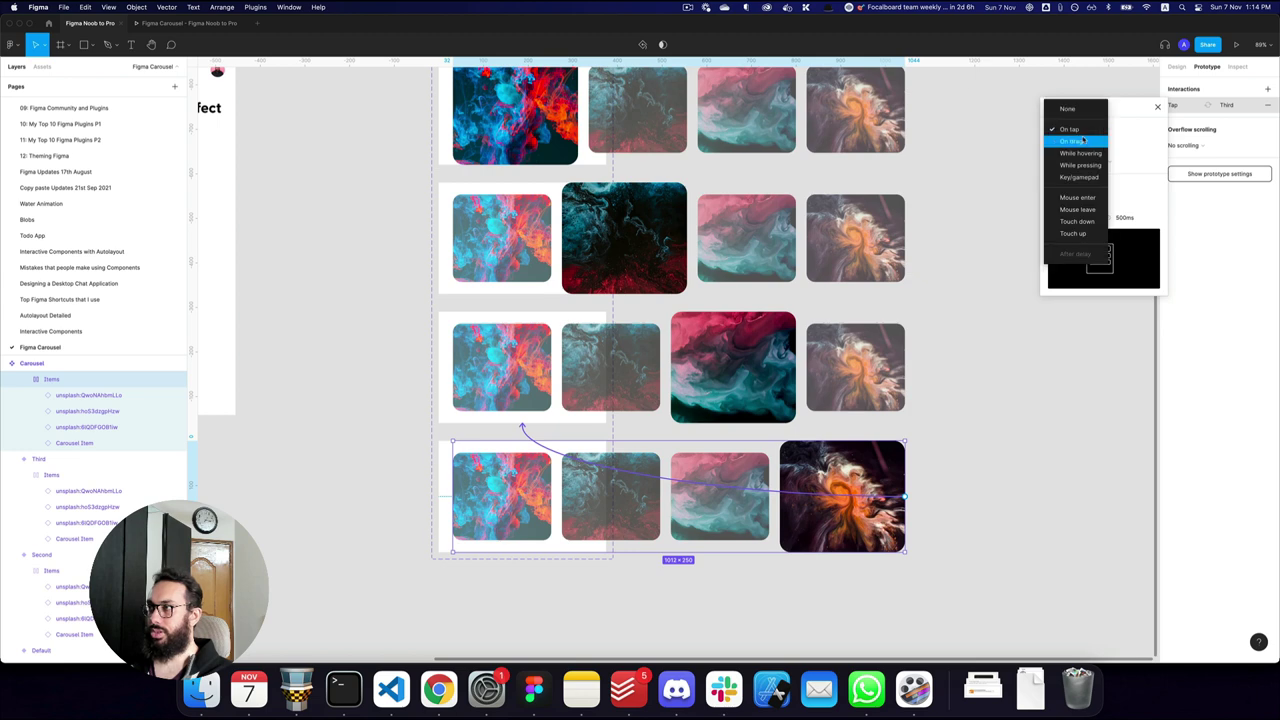
{"action": "left_click", "coordinate": [1075, 145]}
{"action": "left_click", "coordinate": [943, 292]}
- Copy the Default Carousel variant and paste an instance into the iPhone 11 Pro / X - 1 screen below the heading
{"action": "key", "text": "z"}
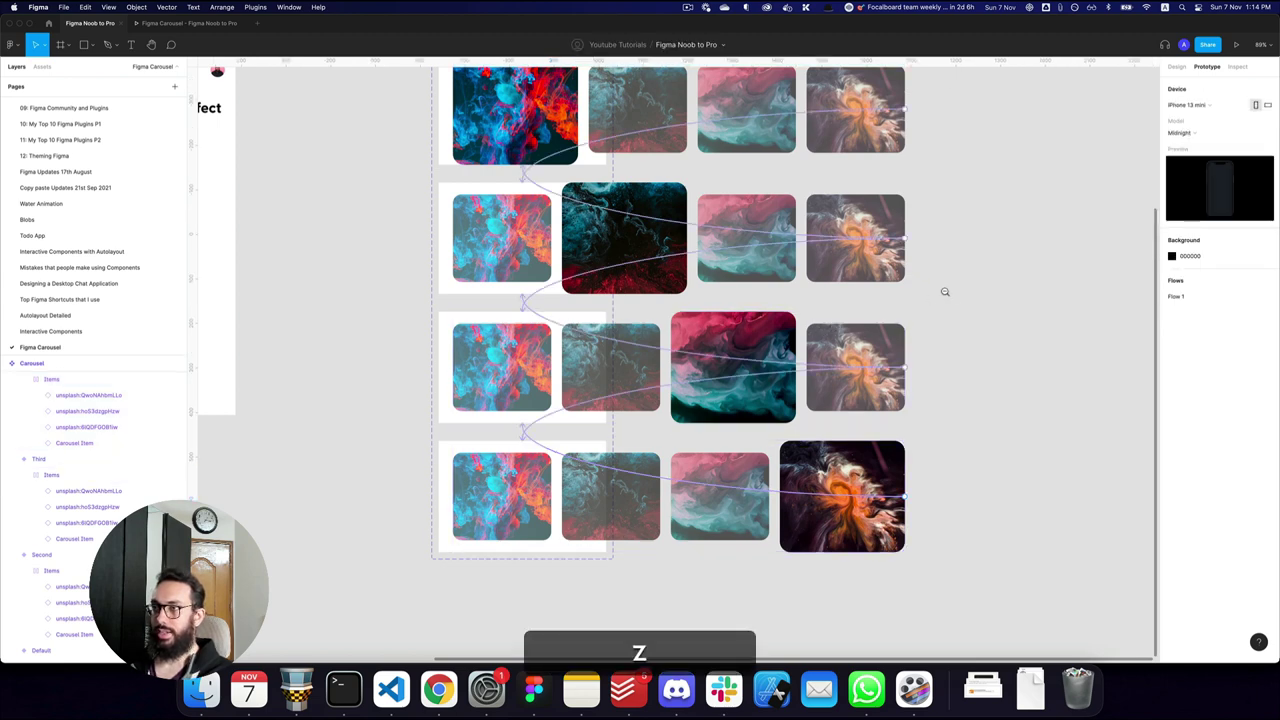
{"action": "left_click", "coordinate": [943, 292], "text": "alt"}
{"action": "key", "text": "v"}
{"action": "left_click", "coordinate": [712, 178]}
{"action": "key", "text": "super+c"}
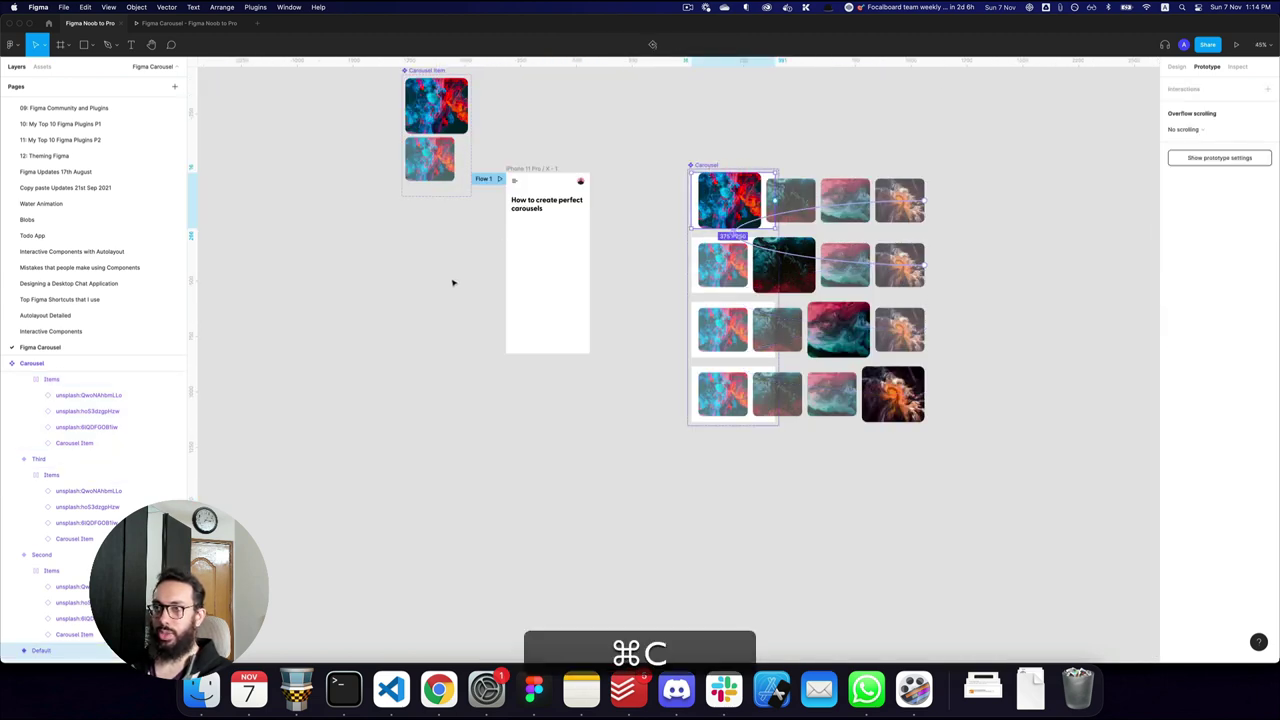
{"action": "key", "text": "super+v"}
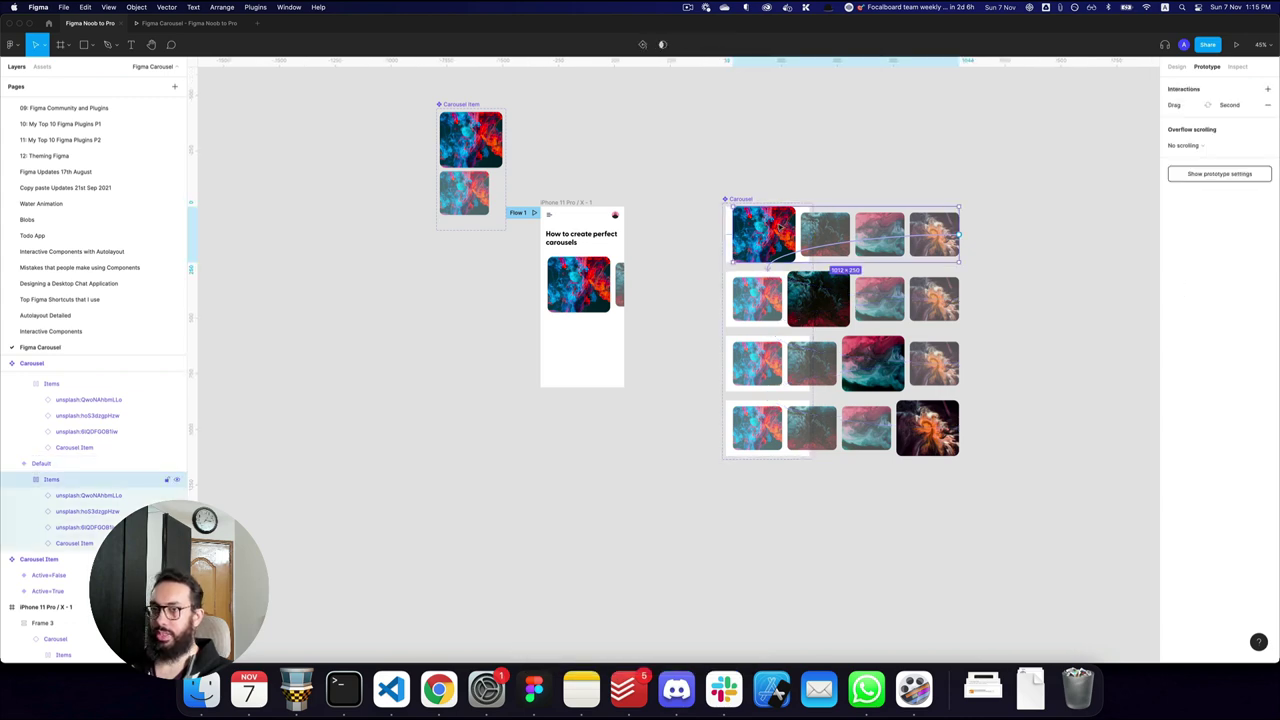
- Shift the Second variant's Items frame leftward until its active dark card lines up with the Default variant's active card
{"action": "key", "text": "z"}
{"action": "left_click", "coordinate": [780, 227]}
{"action": "left_click", "coordinate": [775, 395]}
{"action": "double_click", "coordinate": [772, 382]}
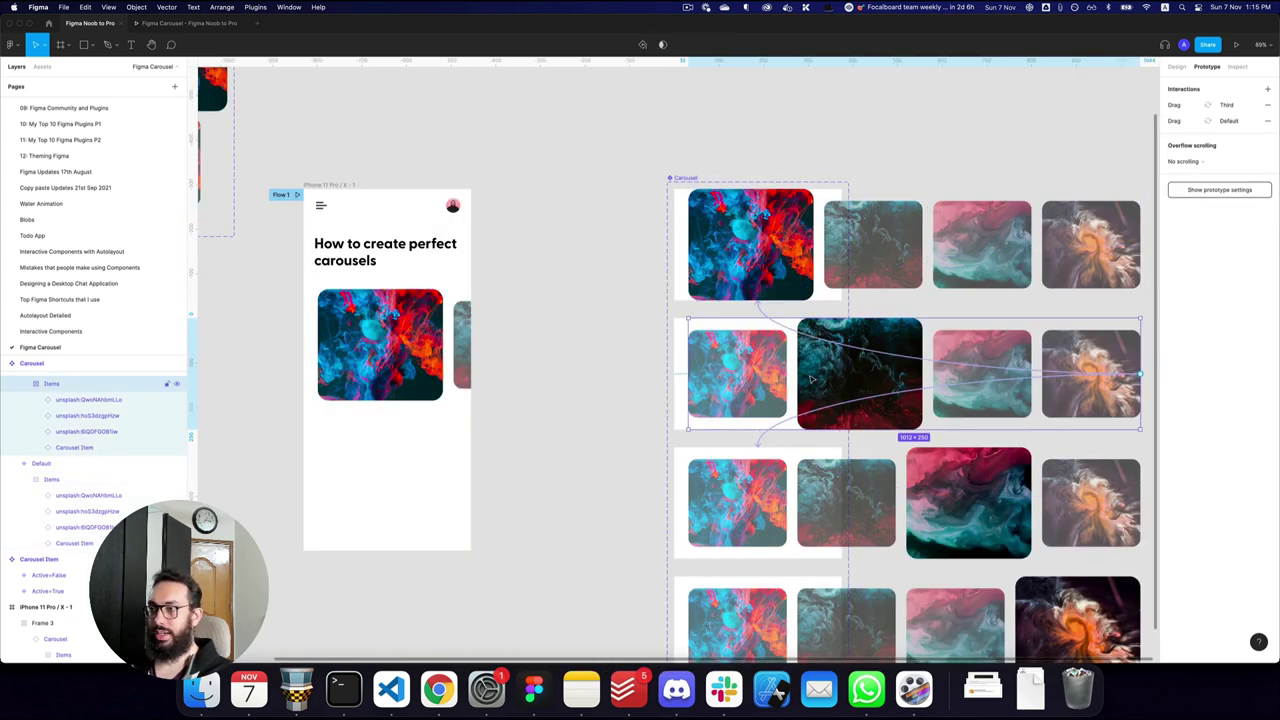
{"action": "key", "text": "space"}
{"action": "left_click_drag", "start_coordinate": [793, 374], "coordinate": [661, 342]}
{"action": "left_click", "coordinate": [555, 146]}
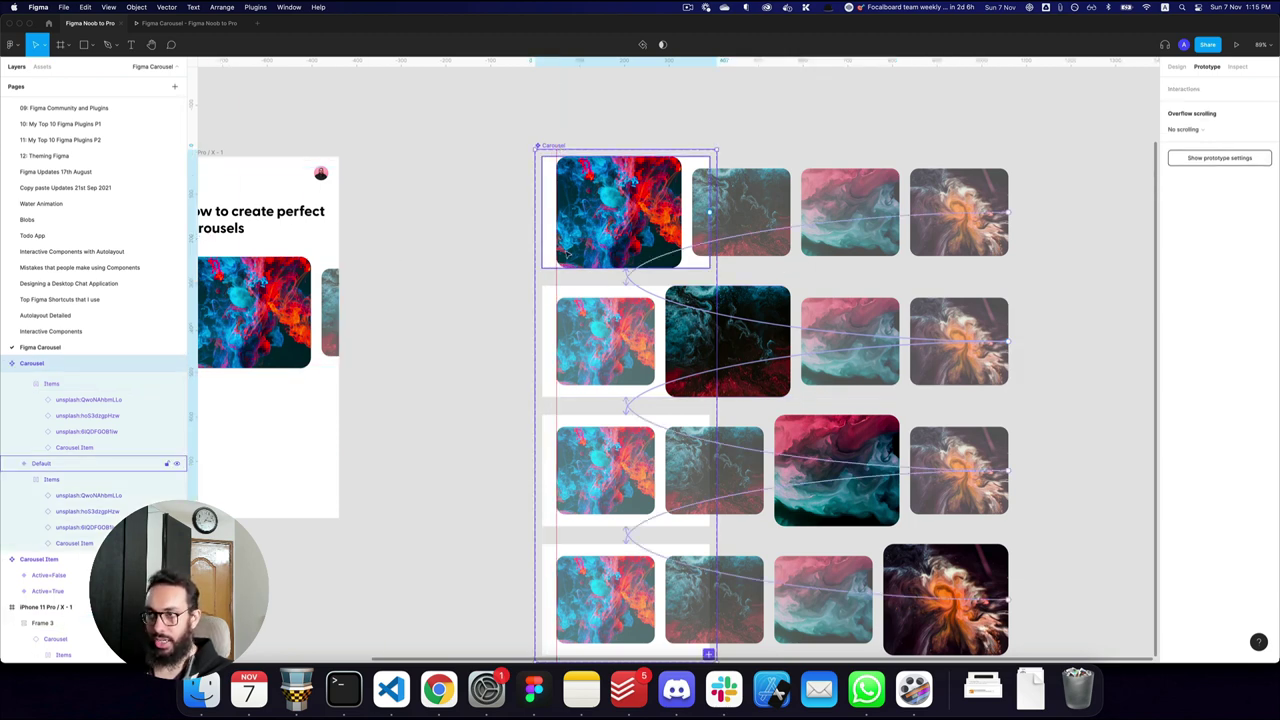
{"action": "double_click", "coordinate": [731, 344]}
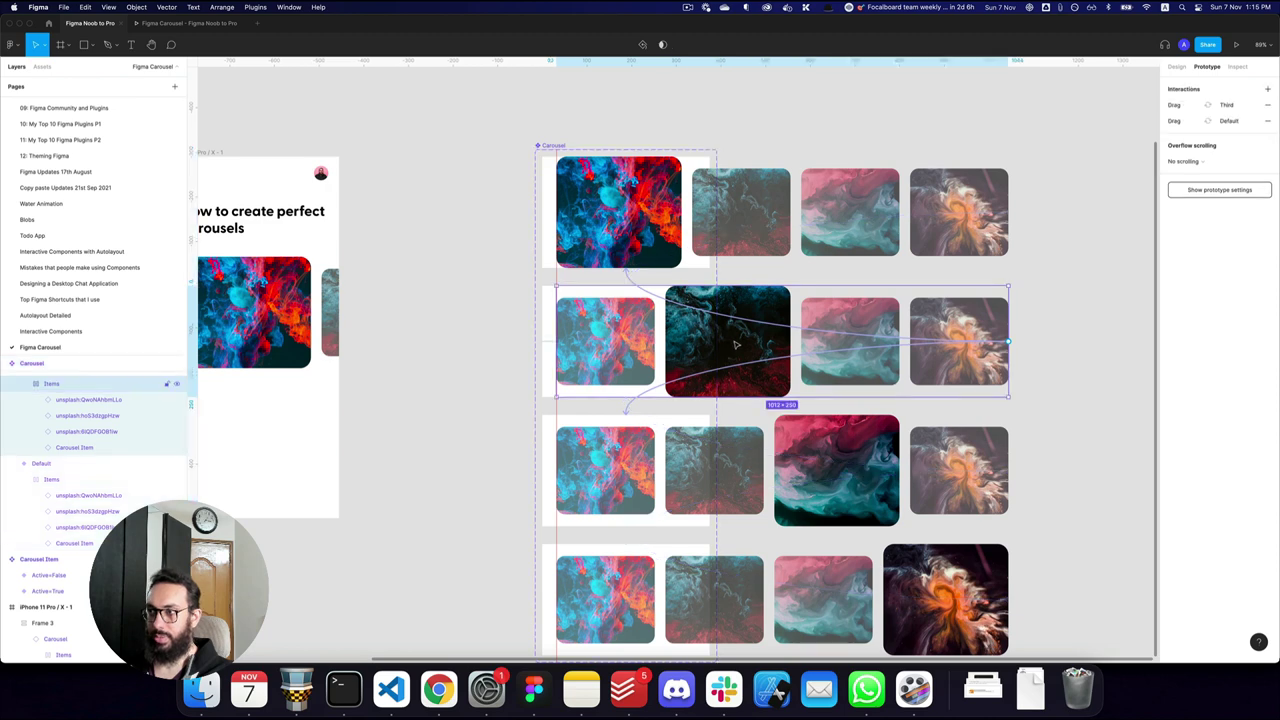
{"action": "left_click_drag", "start_coordinate": [735, 345], "coordinate": [554, 208]}
- Shift the Third variant's Items frame leftward until its active third card lines up with the active cards above
{"action": "key", "text": "z"}
{"action": "left_click", "coordinate": [569, 343]}
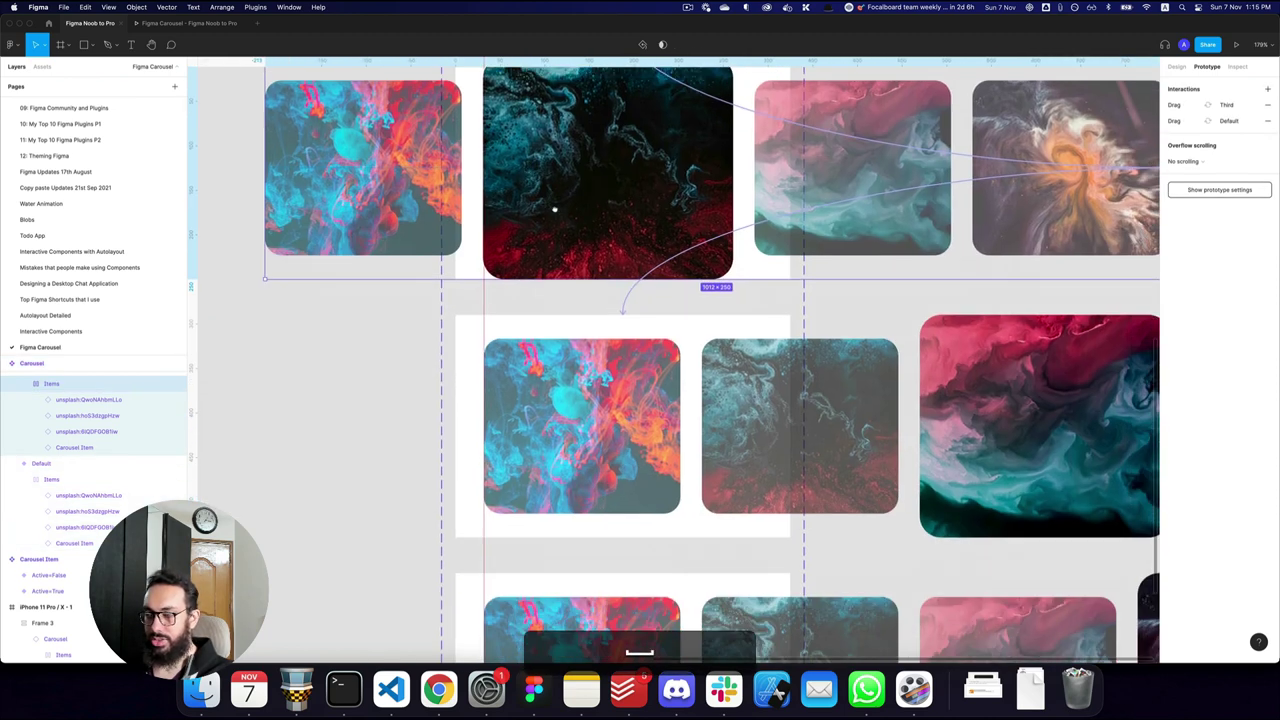
{"action": "left_click_drag", "start_coordinate": [824, 415], "coordinate": [389, 414]}
- Shift Variant4's Items frame leftward until its active orange card lines up with the Third variant's active card
{"action": "scroll", "coordinate": [765, 424], "scroll_direction": "down", "scroll_amount": 4}
{"action": "left_click", "coordinate": [911, 486]}
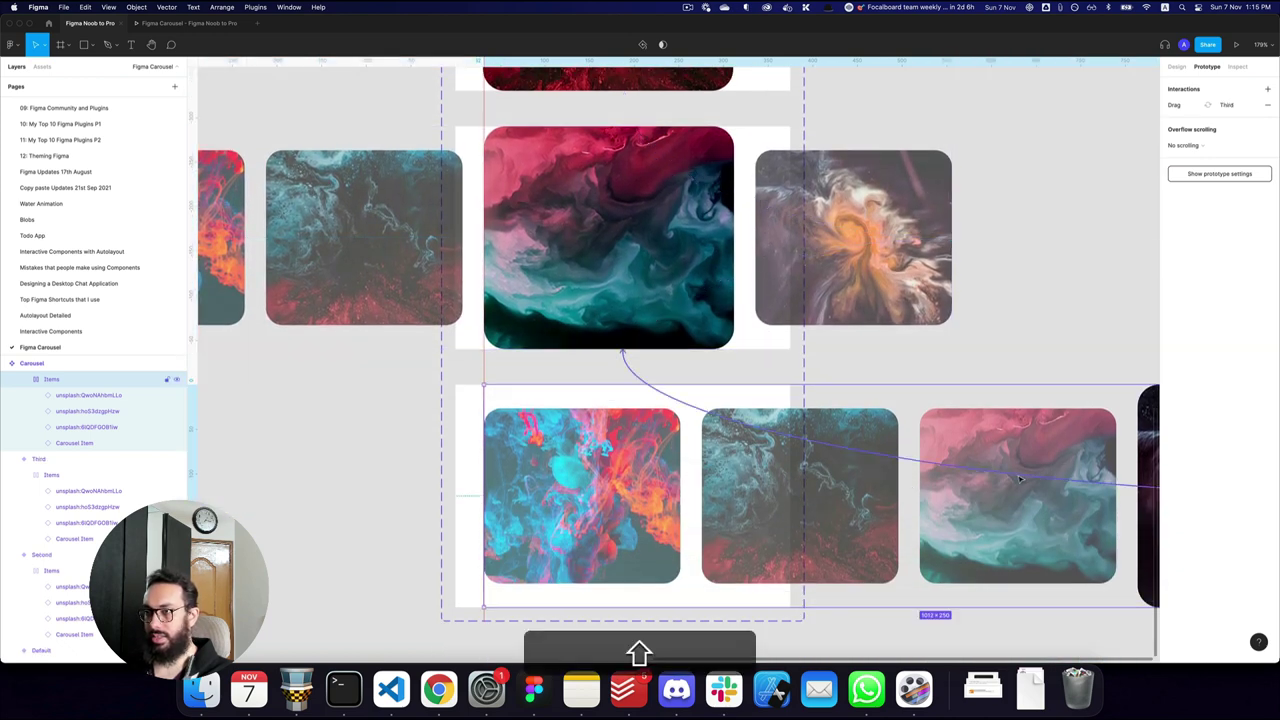
{"action": "left_click_drag", "start_coordinate": [914, 470], "coordinate": [926, 488]}
{"action": "key", "text": "super+z"}
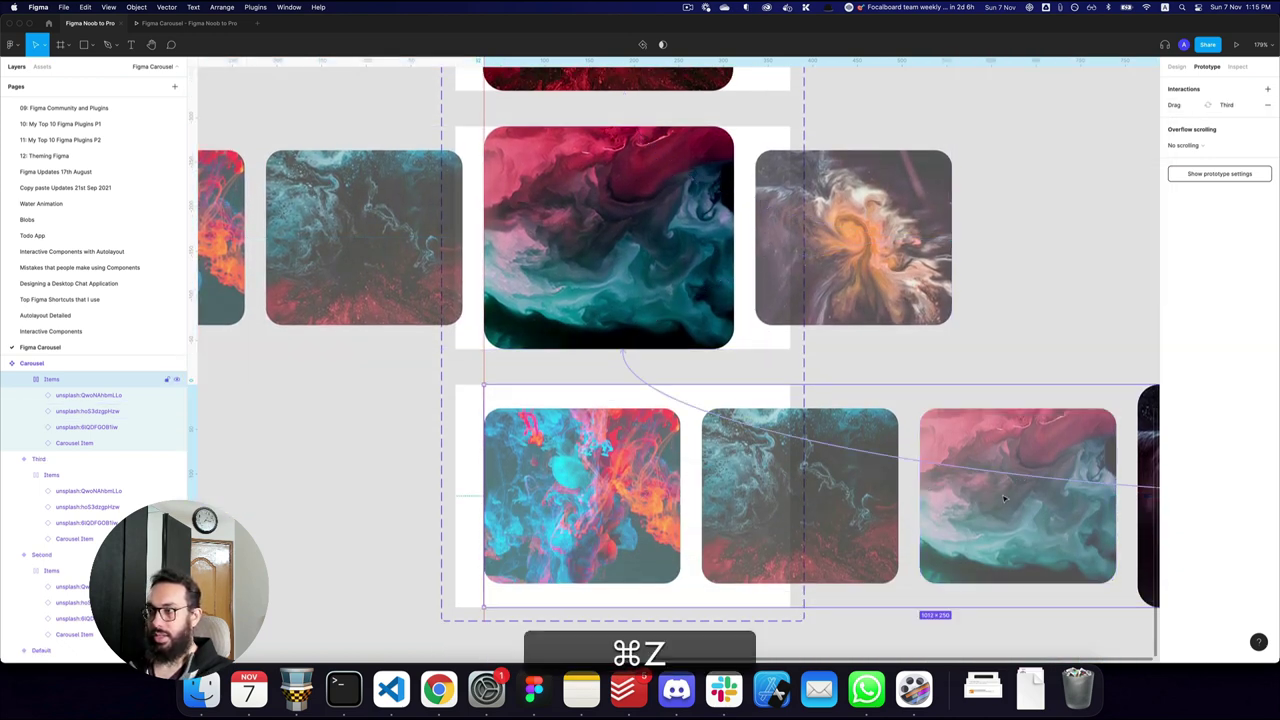
{"action": "key", "text": "shift+super+z"}
{"action": "key", "text": "shift+Left"}
{"action": "key", "text": "shift+Left"}
{"action": "key", "text": "shift+Left"}
{"action": "key", "text": "shift+Left"}
{"action": "key", "text": "shift+Left"}
{"action": "key", "text": "shift+Left"}
{"action": "key", "text": "shift+Left"}
{"action": "key", "text": "shift+Left"}
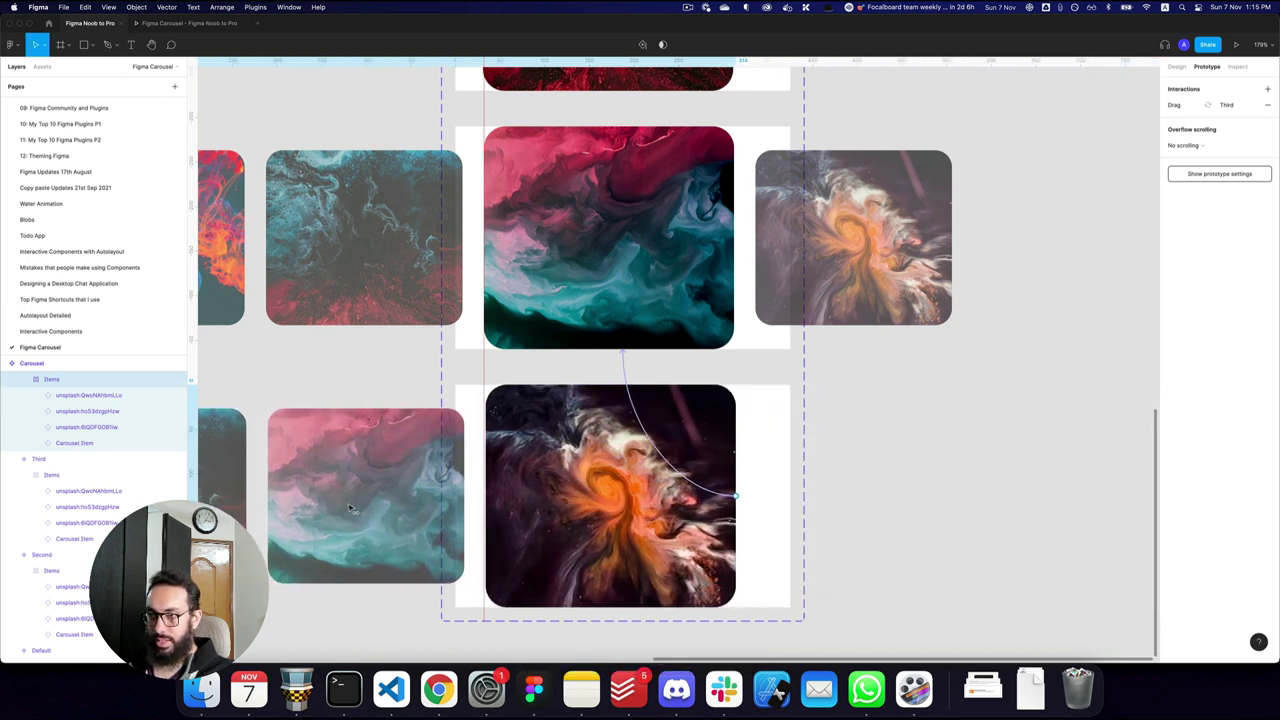
- Restart the prototype preview and swipe the carousel through to its last card, then return to the design file
{"action": "key", "text": "super+alt+Return"}
{"action": "key", "text": "super+r"}
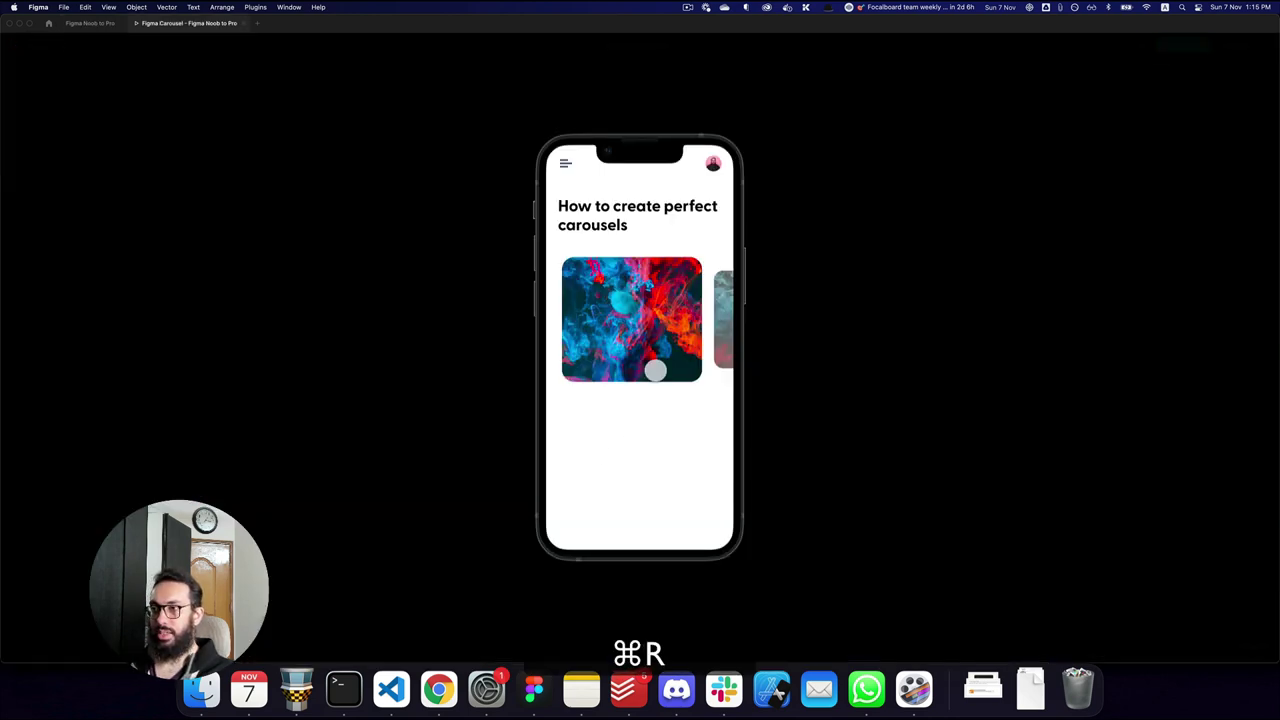
{"action": "mouse_move", "coordinate": [630, 337]}
{"action": "left_mouse_down"}
{"action": "mouse_move", "coordinate": [666, 336]}
{"action": "mouse_move", "coordinate": [625, 334]}
{"action": "left_mouse_up"}
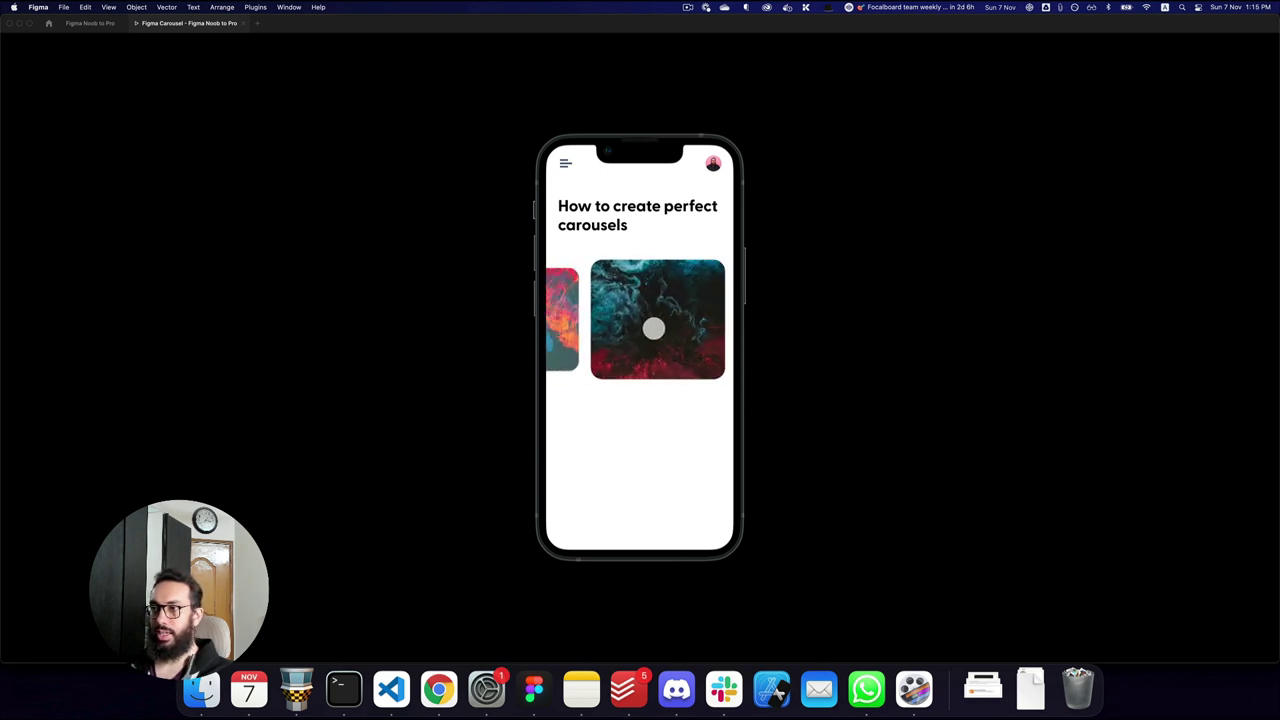
{"action": "key", "text": "super+2"}
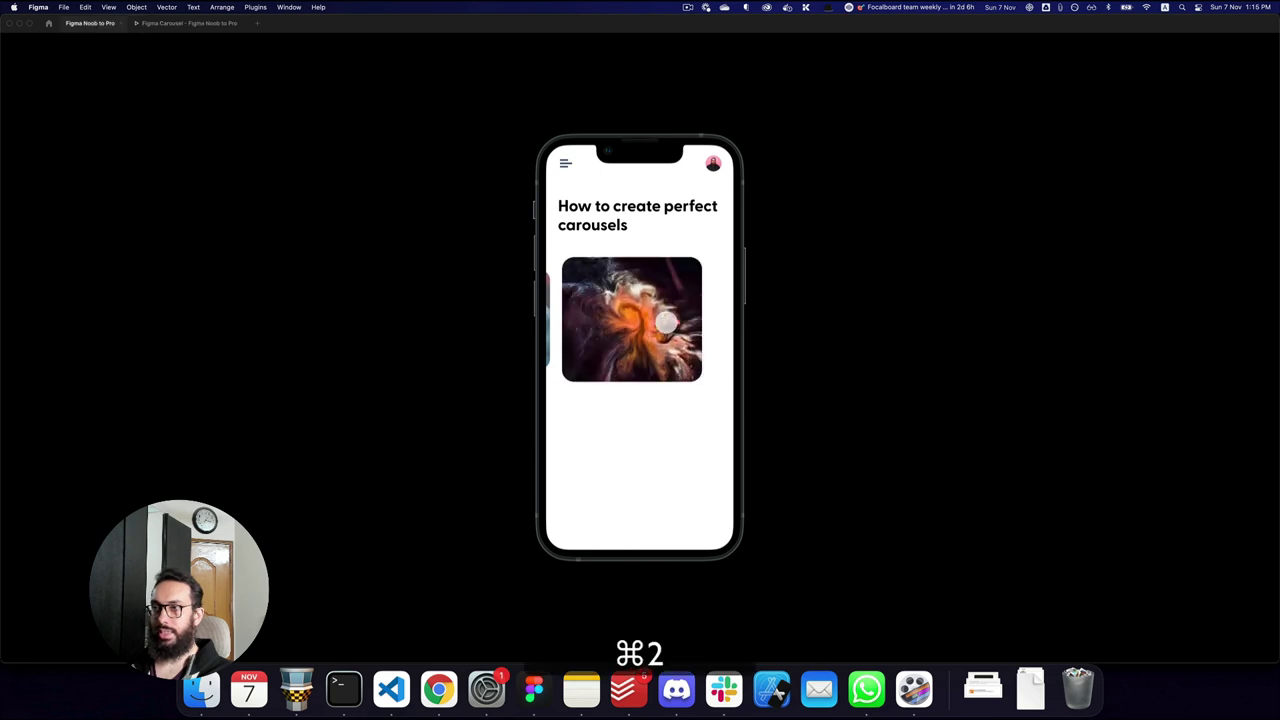
- Move the Carousel component set farther from the iPhone screen and duplicate it, with the copy directly below the original
{"action": "key", "text": "alt+super+z"}
{"action": "left_click", "coordinate": [690, 197]}
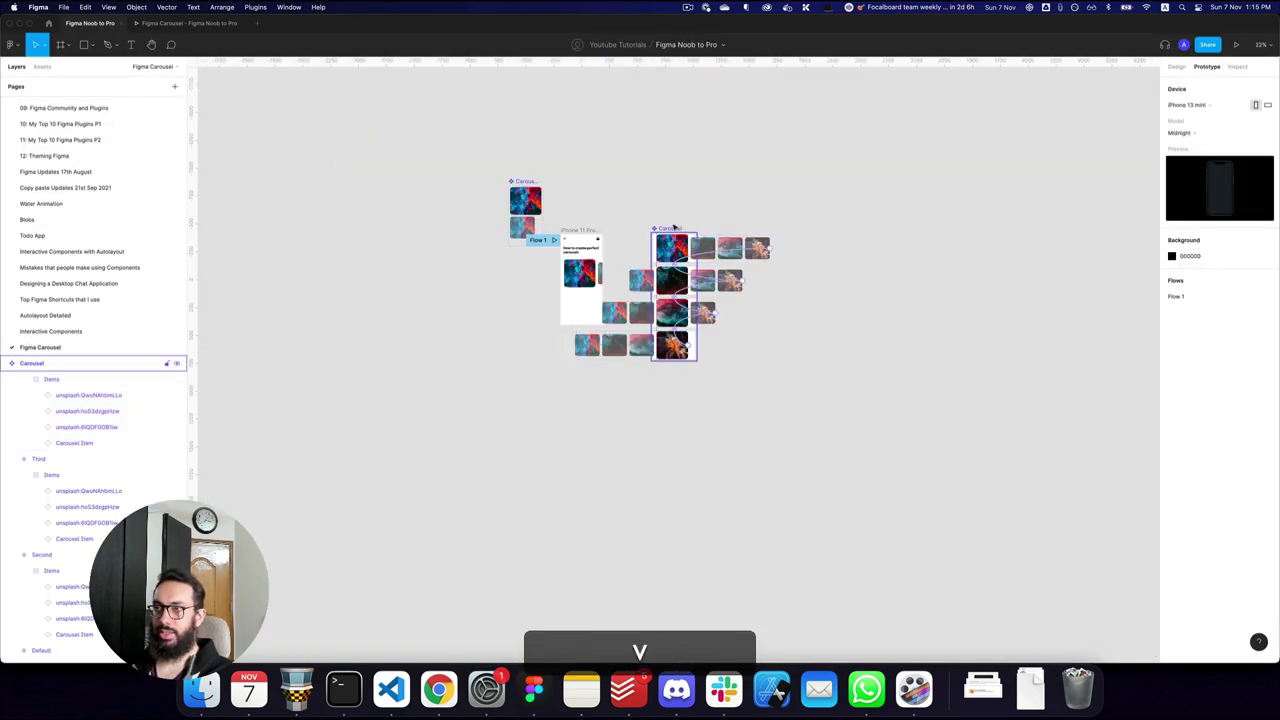
{"action": "left_click_drag", "start_coordinate": [672, 228], "coordinate": [763, 232]}
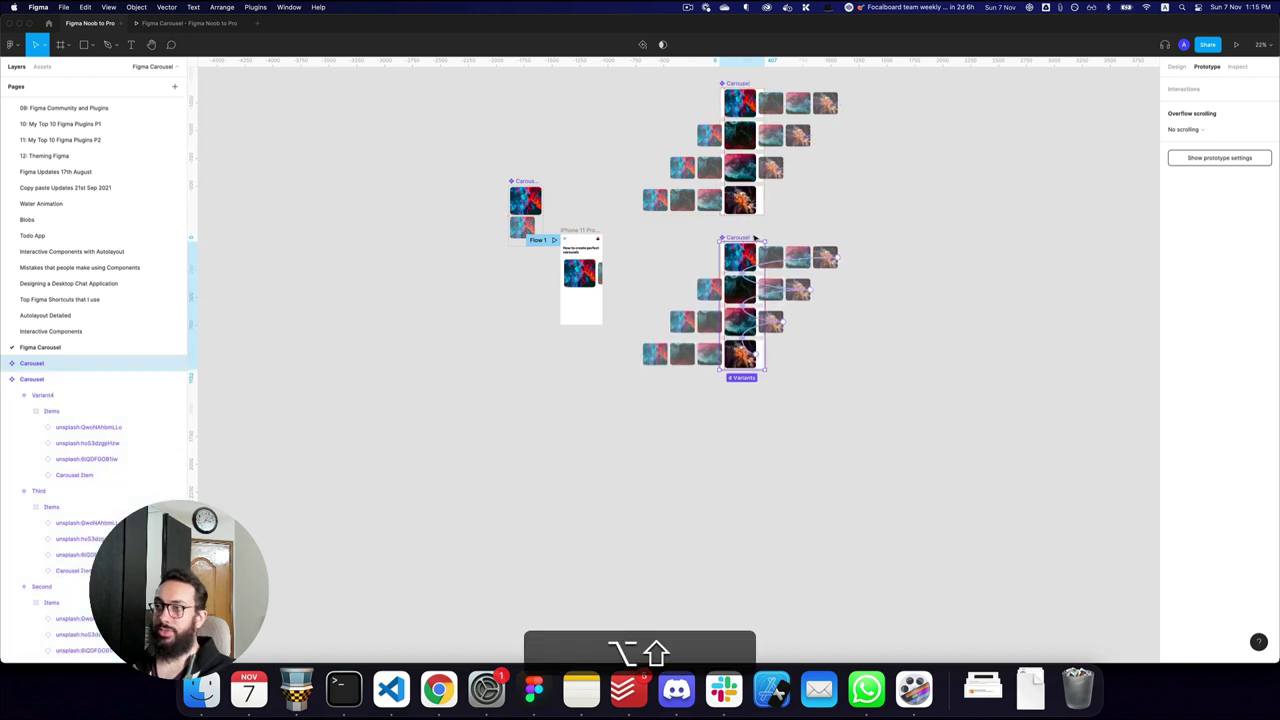
{"action": "left_click", "coordinate": [772, 231]}
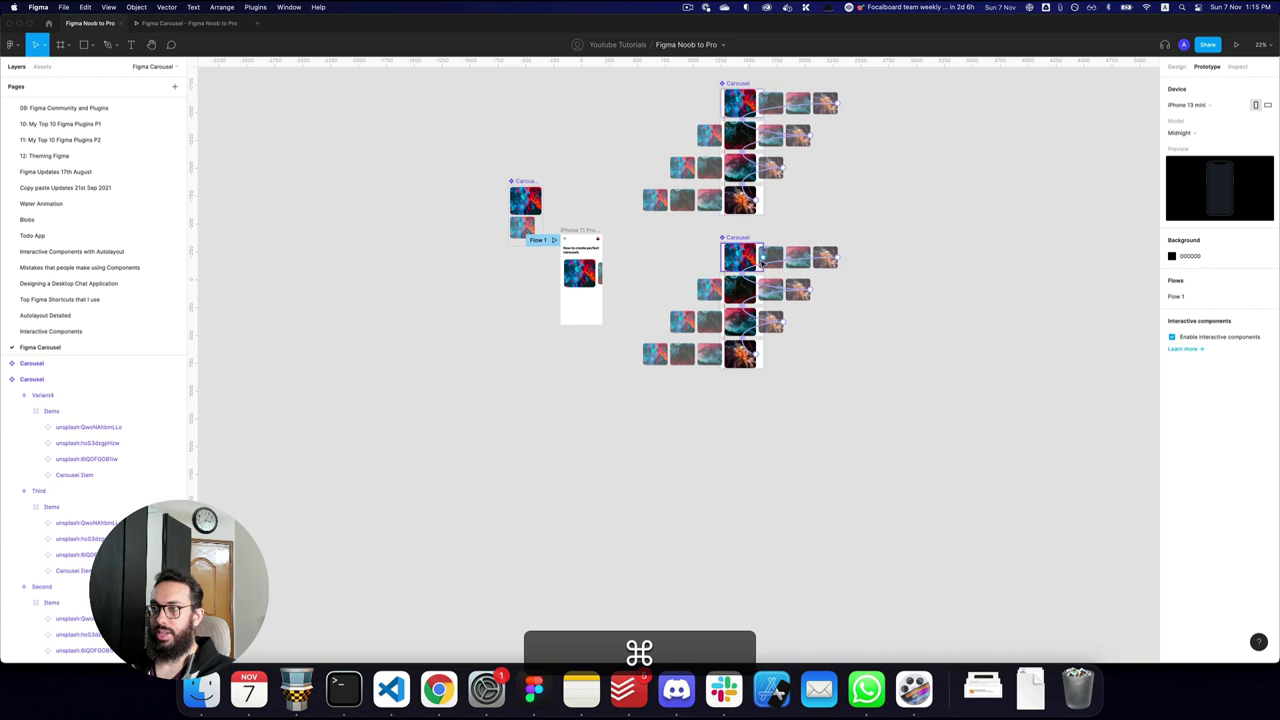
{"action": "left_click", "coordinate": [749, 247]}
{"action": "left_click", "coordinate": [563, 261]}
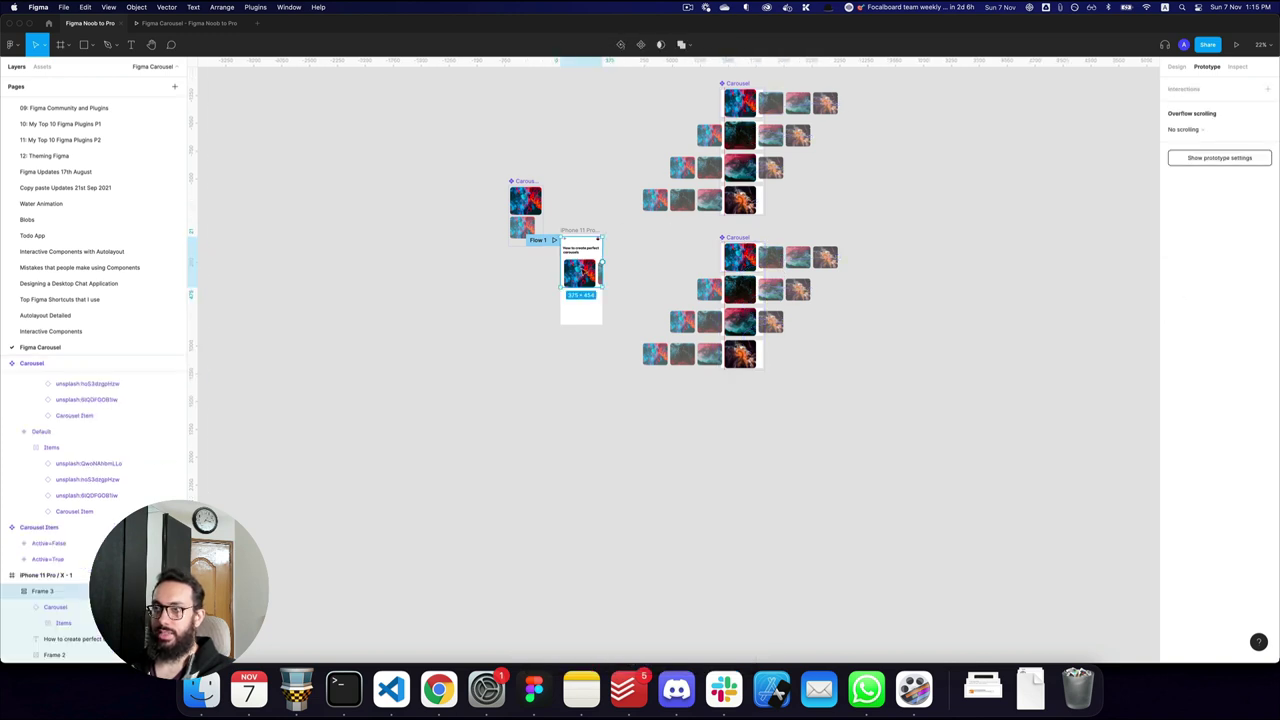
{"action": "left_click", "coordinate": [738, 239]}
{"action": "key", "text": "super+z"}
{"action": "key", "text": "super+z"}
{"action": "key", "text": "super+z"}
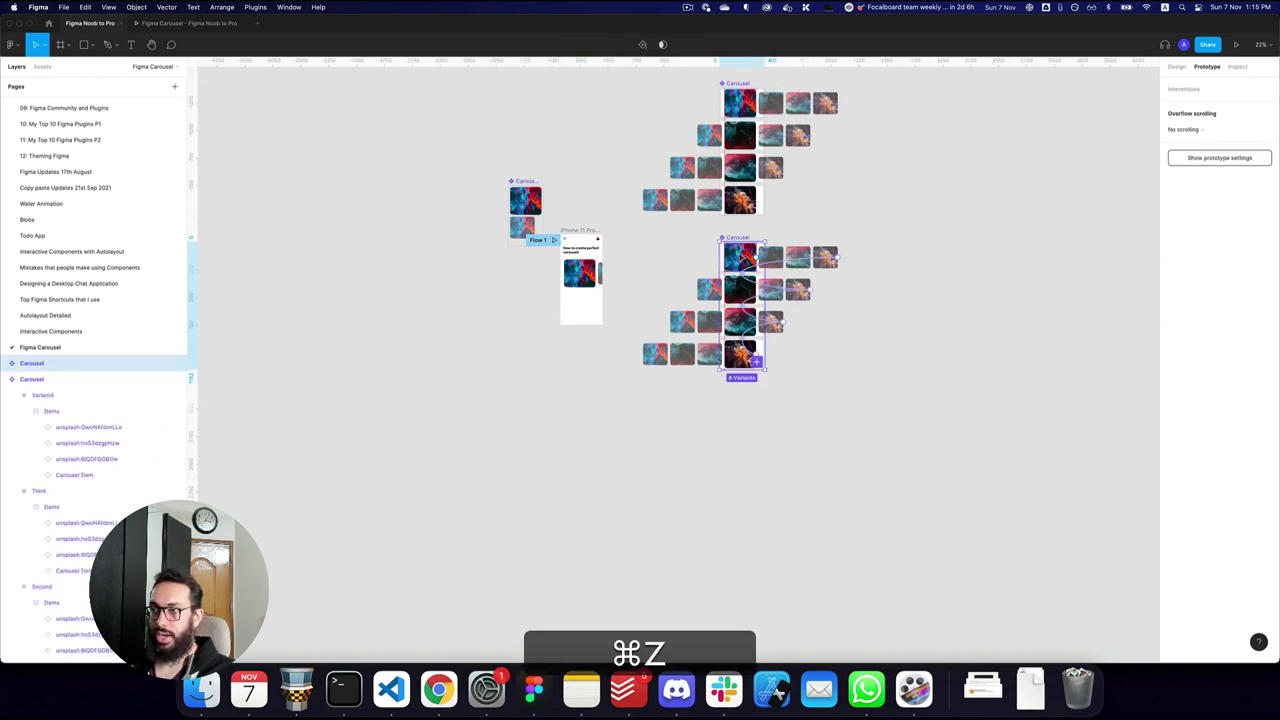
- Fill the first card in all four variants of the Carousel copy with a white building photo from Unsplash's architecture category
{"action": "key", "text": "shift+super+z"}
{"action": "key", "text": "shift+super+z"}
{"action": "key", "text": "shift+super+z"}
{"action": "key", "text": "shift+super+z"}
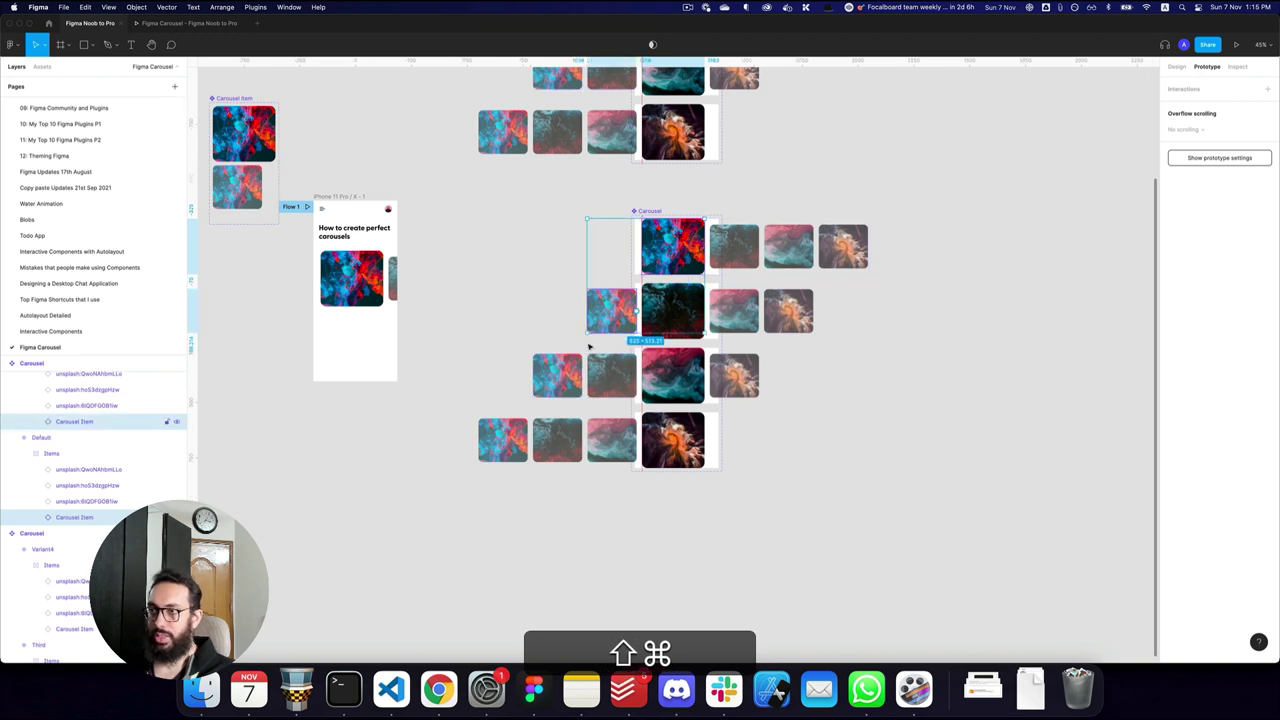
{"action": "key", "text": "super+p"}
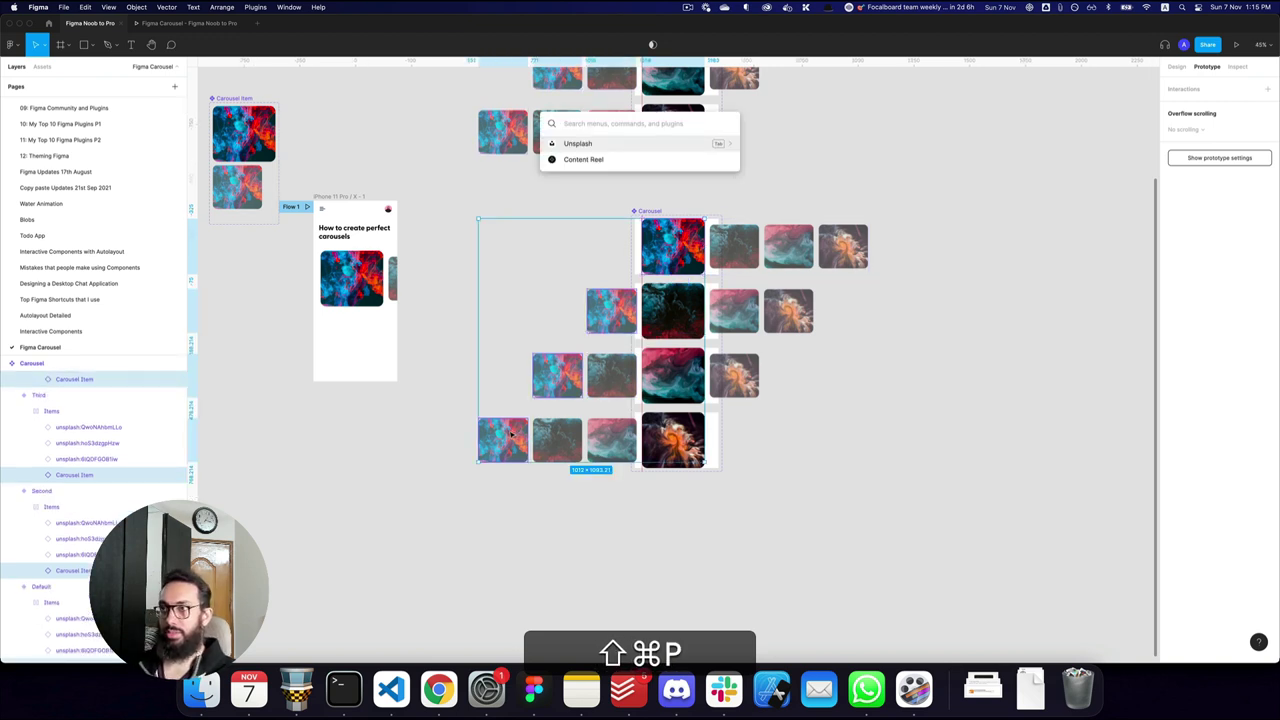
{"action": "key", "text": "super+Return"}
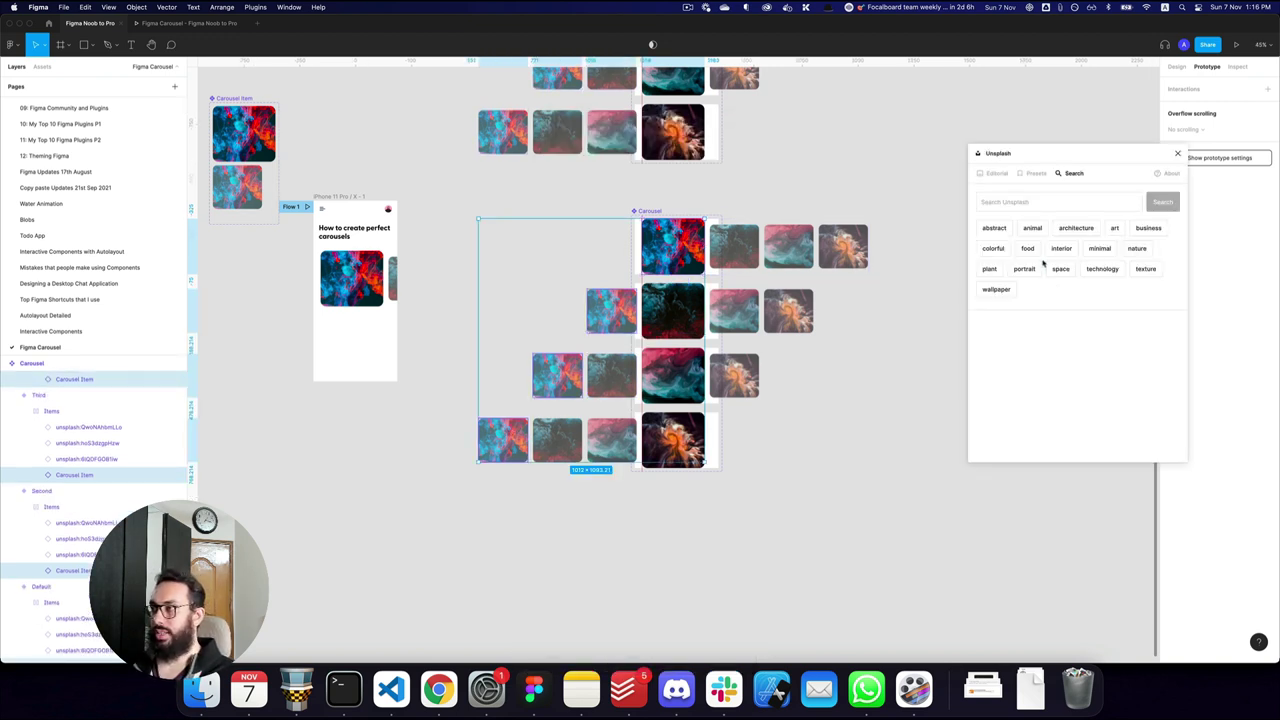
{"action": "left_click", "coordinate": [1077, 228]}
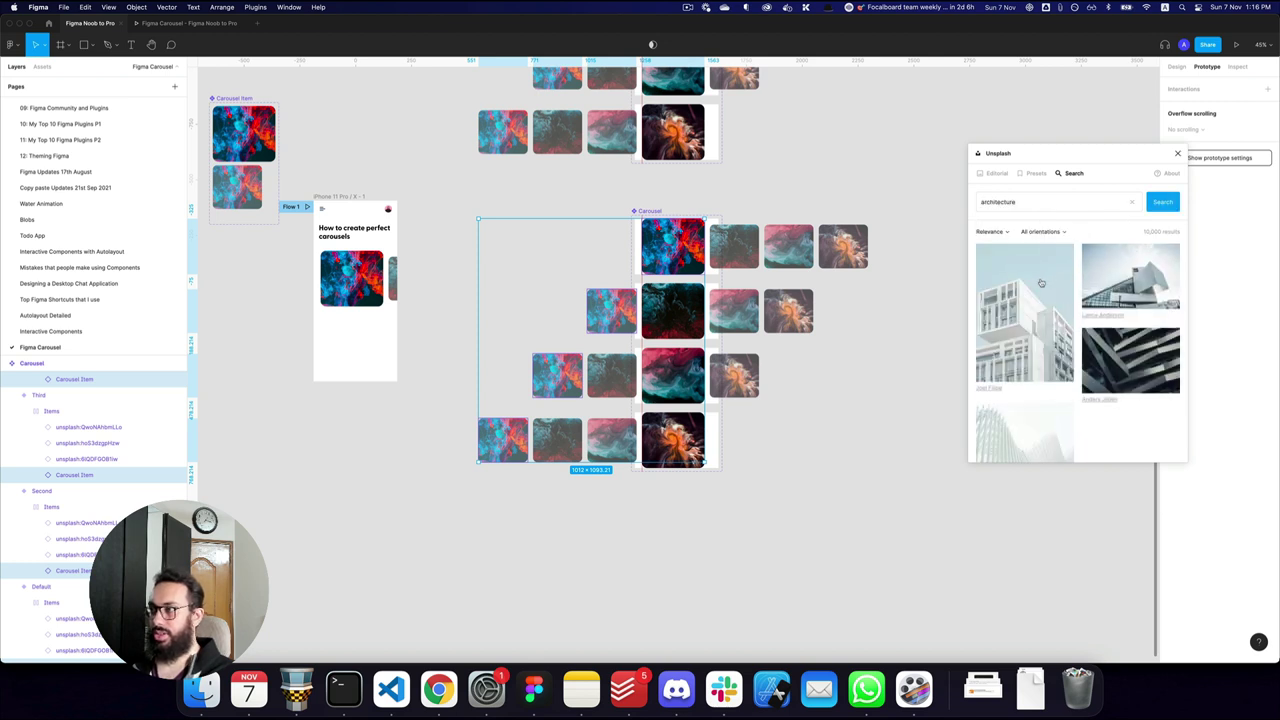
{"action": "left_click", "coordinate": [1030, 287]}
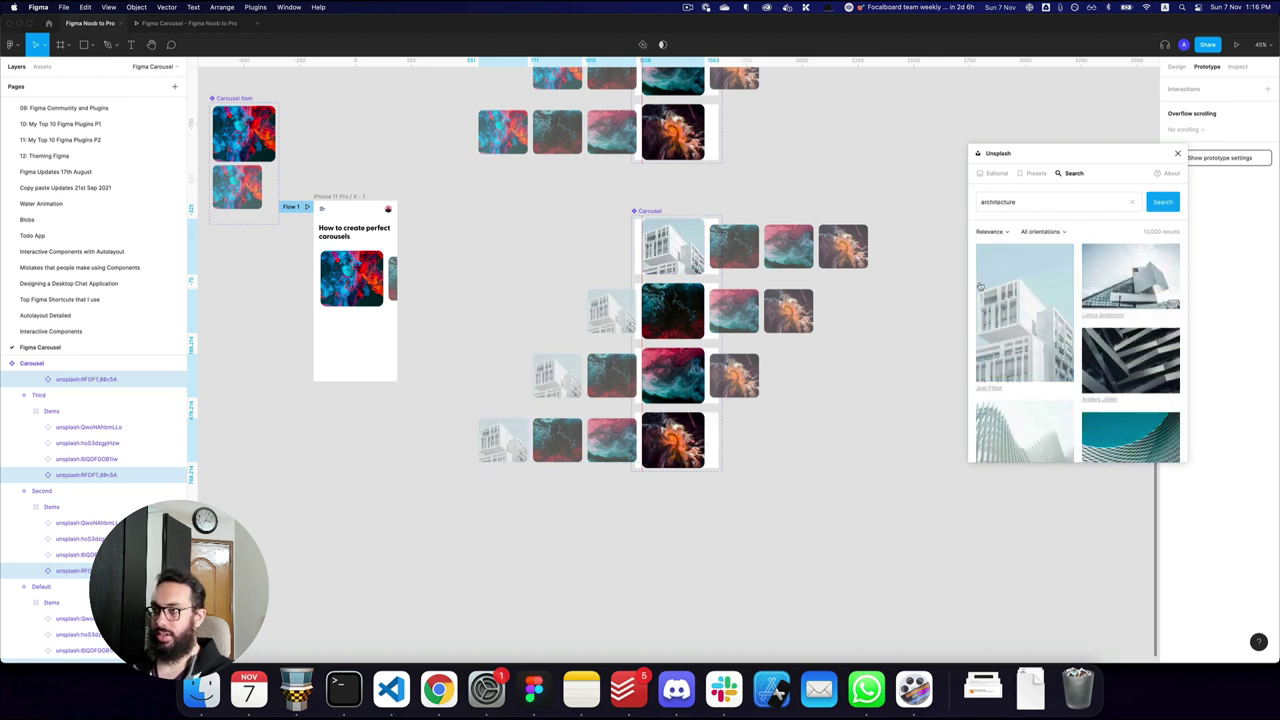
- Fill the second card in all four variants of the lower Carousel with the dark diagonal-facade architecture photo from Unsplash
{"action": "left_click", "coordinate": [734, 250], "text": "super"}
{"action": "left_click", "coordinate": [670, 312], "text": "shift+super"}
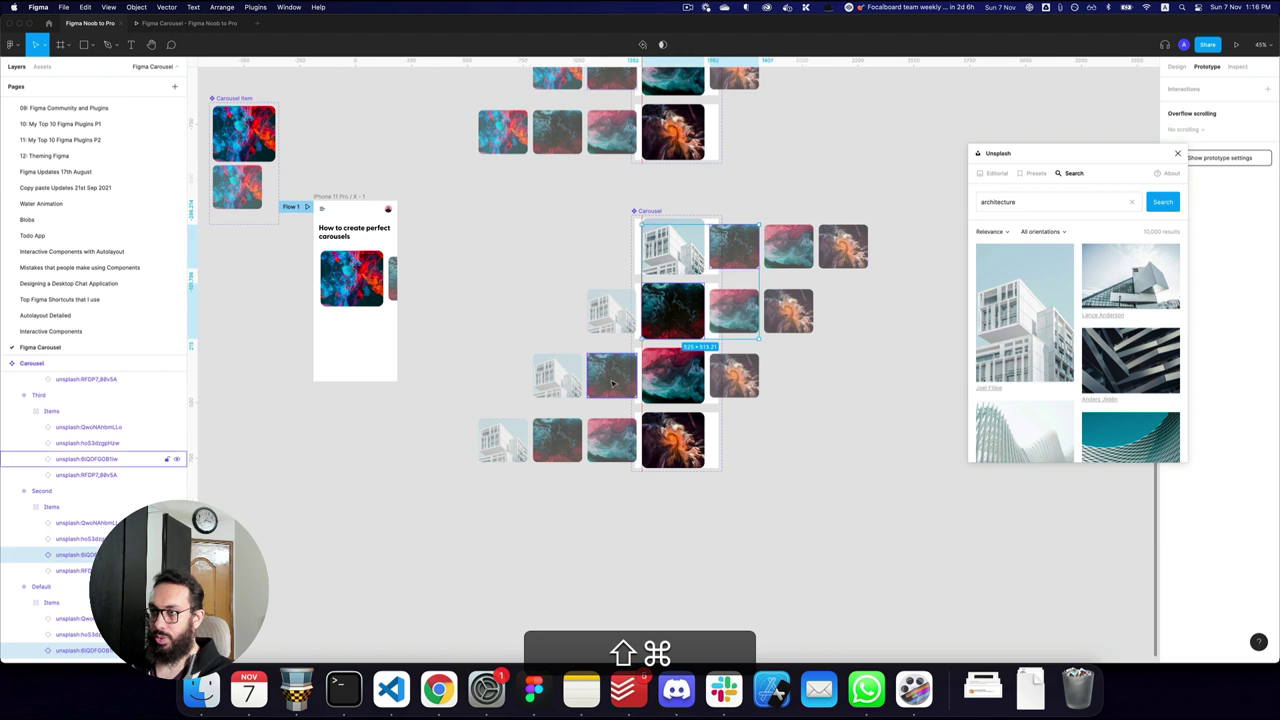
{"action": "left_click", "coordinate": [612, 376], "text": "shift+super"}
{"action": "left_click", "coordinate": [557, 440], "text": "shift+super"}
{"action": "scroll", "coordinate": [1126, 314], "scroll_direction": "down", "scroll_amount": 2}
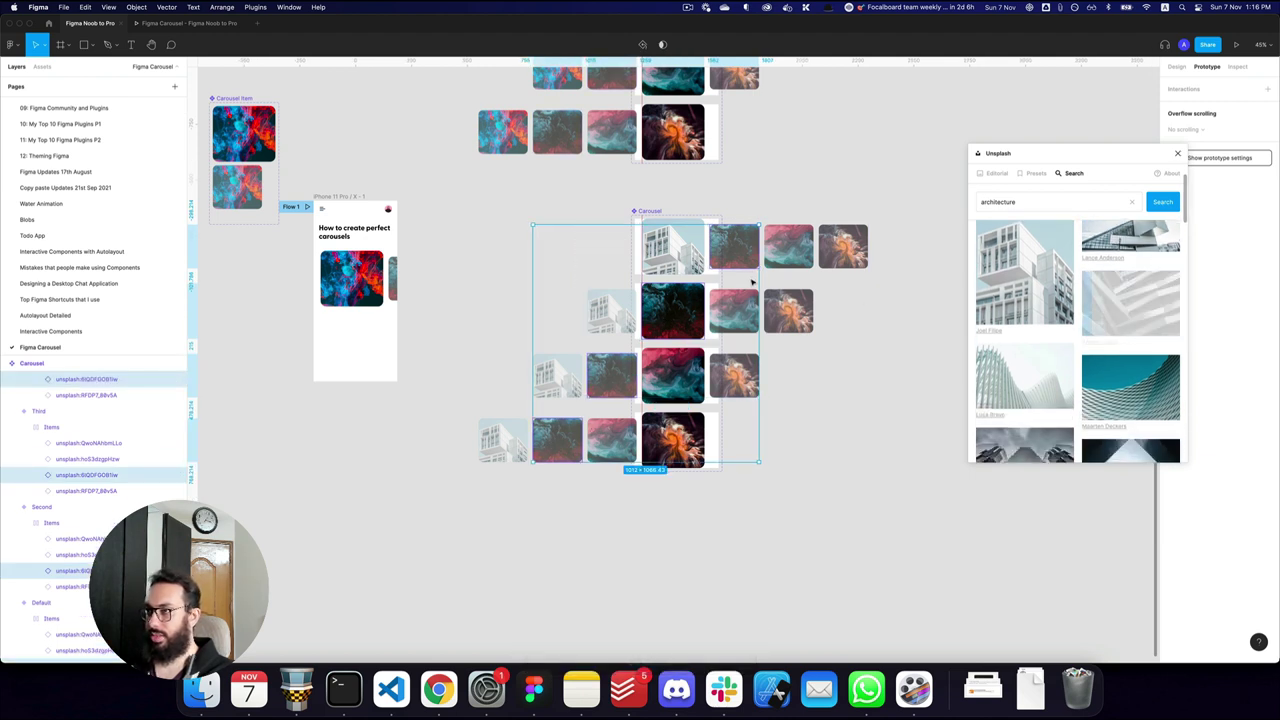
{"action": "left_click", "coordinate": [1126, 314]}
- Fill the third card in all four variants of the lower Carousel with the plant-covered green building photo from Unsplash
{"action": "left_click", "coordinate": [789, 252], "text": "super"}
{"action": "left_click", "coordinate": [722, 326], "text": "shift+super"}
{"action": "left_click", "coordinate": [673, 376], "text": "shift+super"}
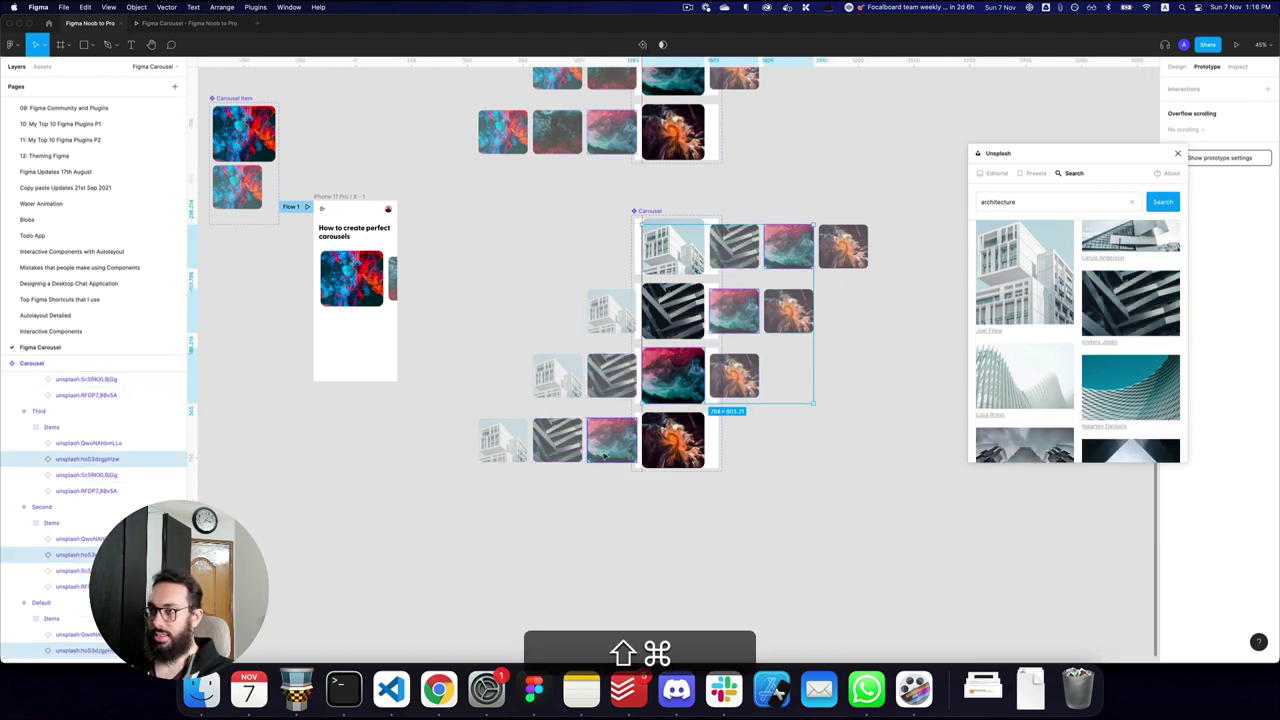
{"action": "left_click", "coordinate": [612, 440], "text": "shift+super"}
{"action": "scroll", "coordinate": [1068, 383], "scroll_direction": "down", "scroll_amount": 2}
{"action": "left_click", "coordinate": [1040, 398]}
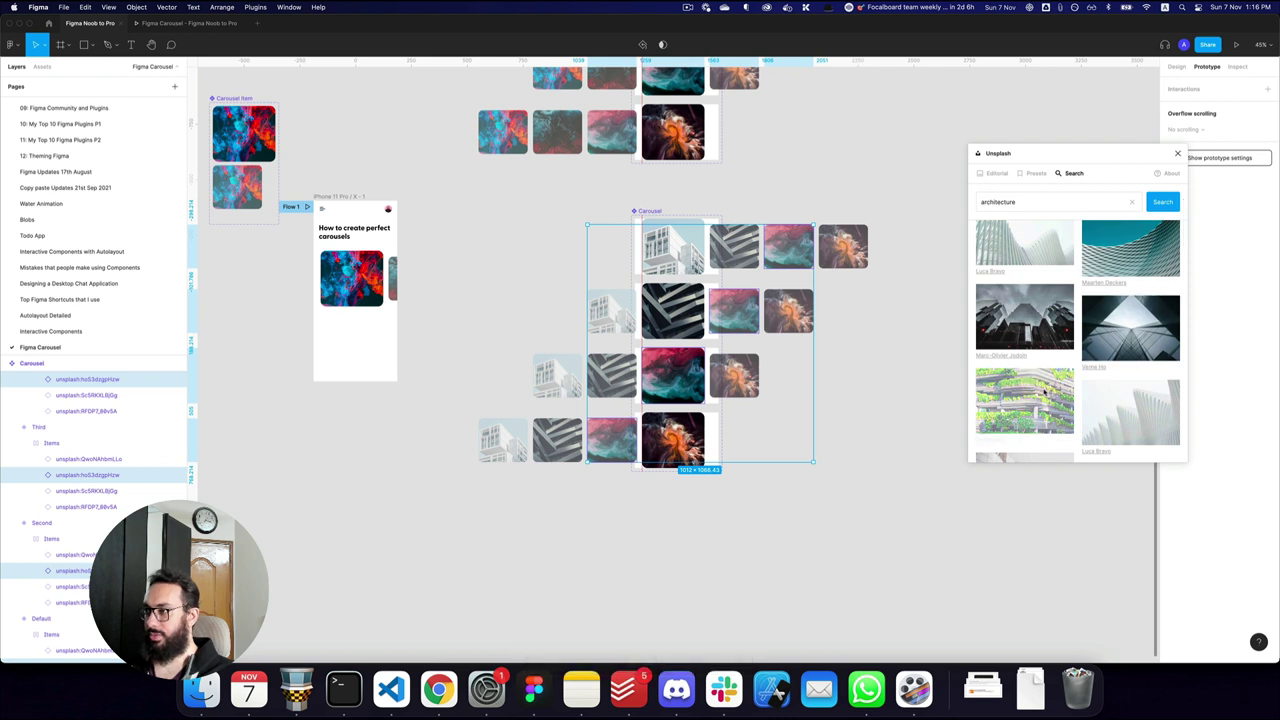
- Fill the fourth card in all four variants of the lower Carousel with the orange symmetrical towers photo from Unsplash
{"action": "left_click", "coordinate": [844, 248], "text": "super"}
{"action": "left_click", "coordinate": [788, 311], "text": "shift+super"}
{"action": "left_click", "coordinate": [726, 390], "text": "shift+super"}
{"action": "left_click", "coordinate": [673, 440], "text": "shift+super"}
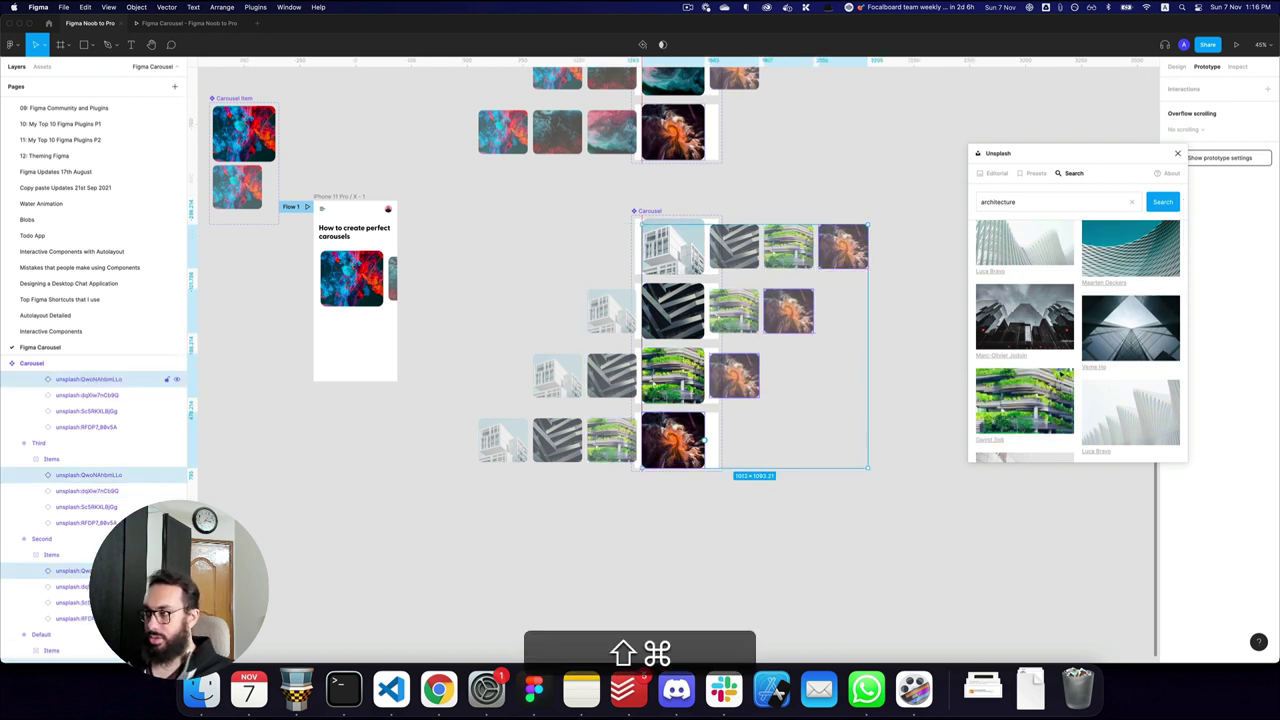
{"action": "scroll", "coordinate": [1085, 343], "scroll_direction": "down", "scroll_amount": 3}
{"action": "left_click", "coordinate": [1062, 316]}
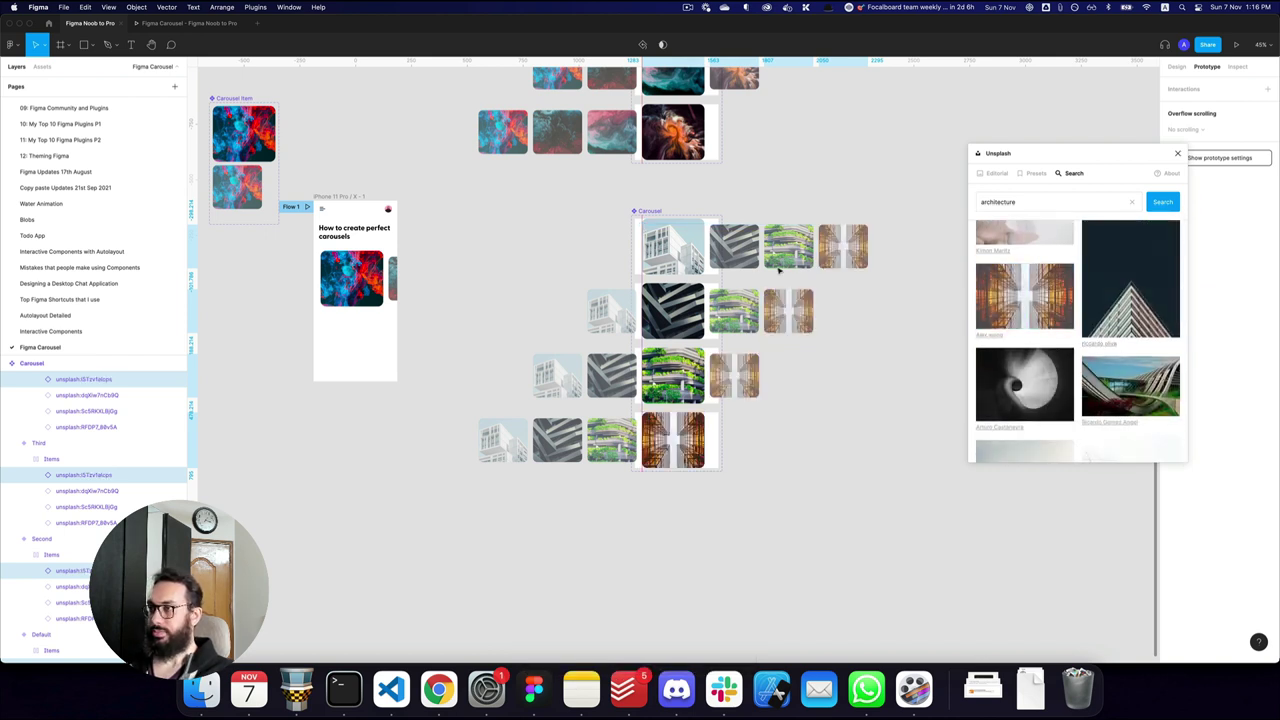
- Replace the white building on the first card of all four lower Carousel variants with the red walls and blue sky photo
{"action": "left_click", "coordinate": [673, 245], "text": "super"}
{"action": "left_click", "coordinate": [611, 311], "text": "shift+super"}
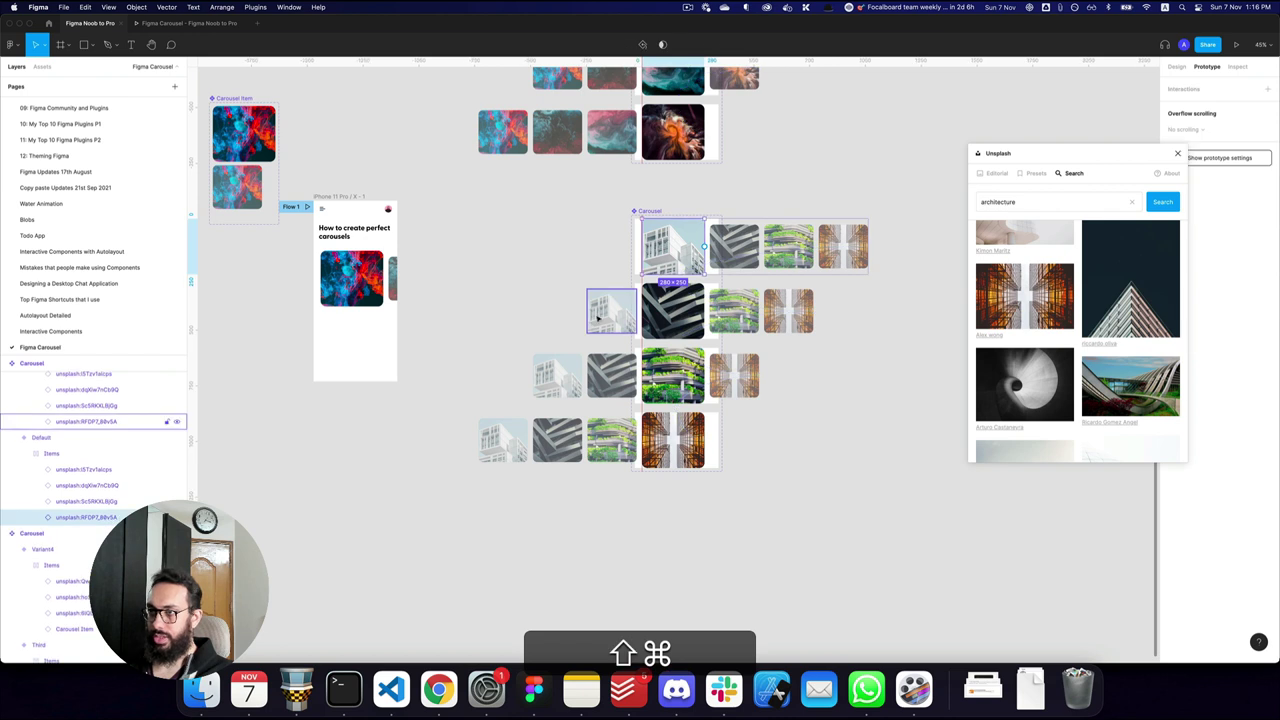
{"action": "left_click", "coordinate": [557, 375], "text": "shift+super"}
{"action": "left_click", "coordinate": [503, 440], "text": "shift+super"}
{"action": "scroll", "coordinate": [1043, 284], "scroll_direction": "down", "scroll_amount": 8}
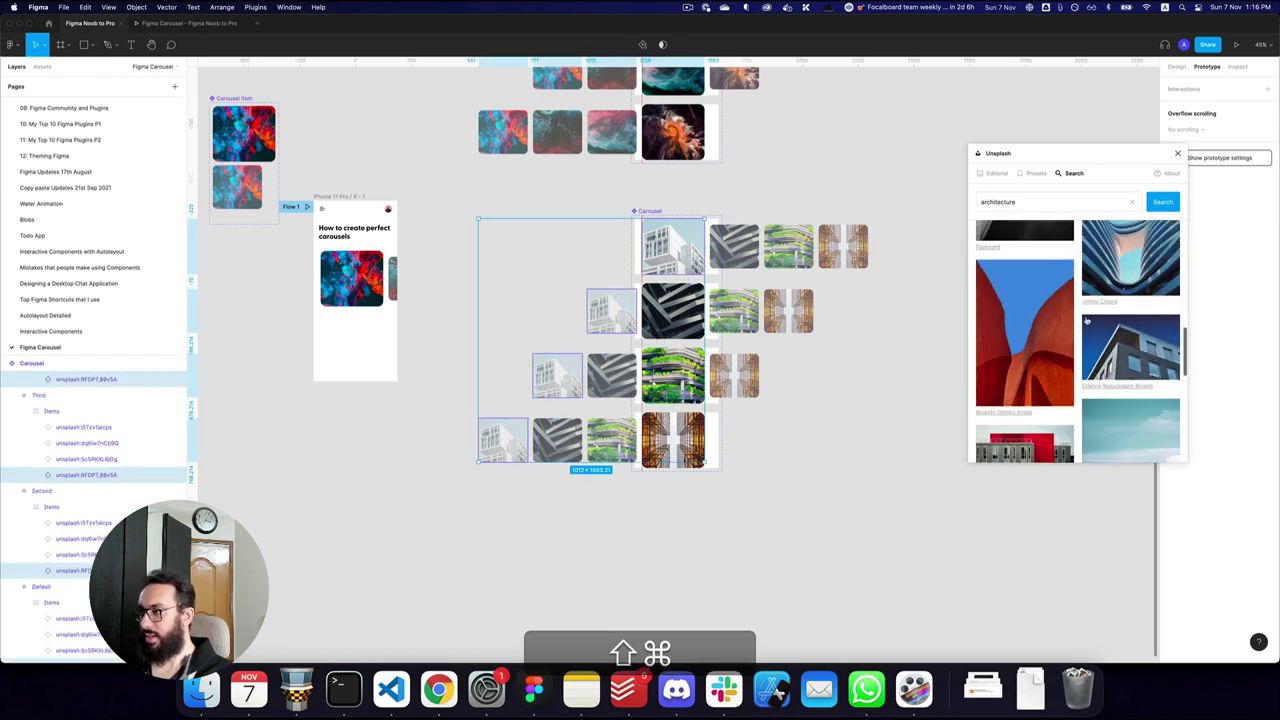
{"action": "left_click", "coordinate": [1036, 310]}
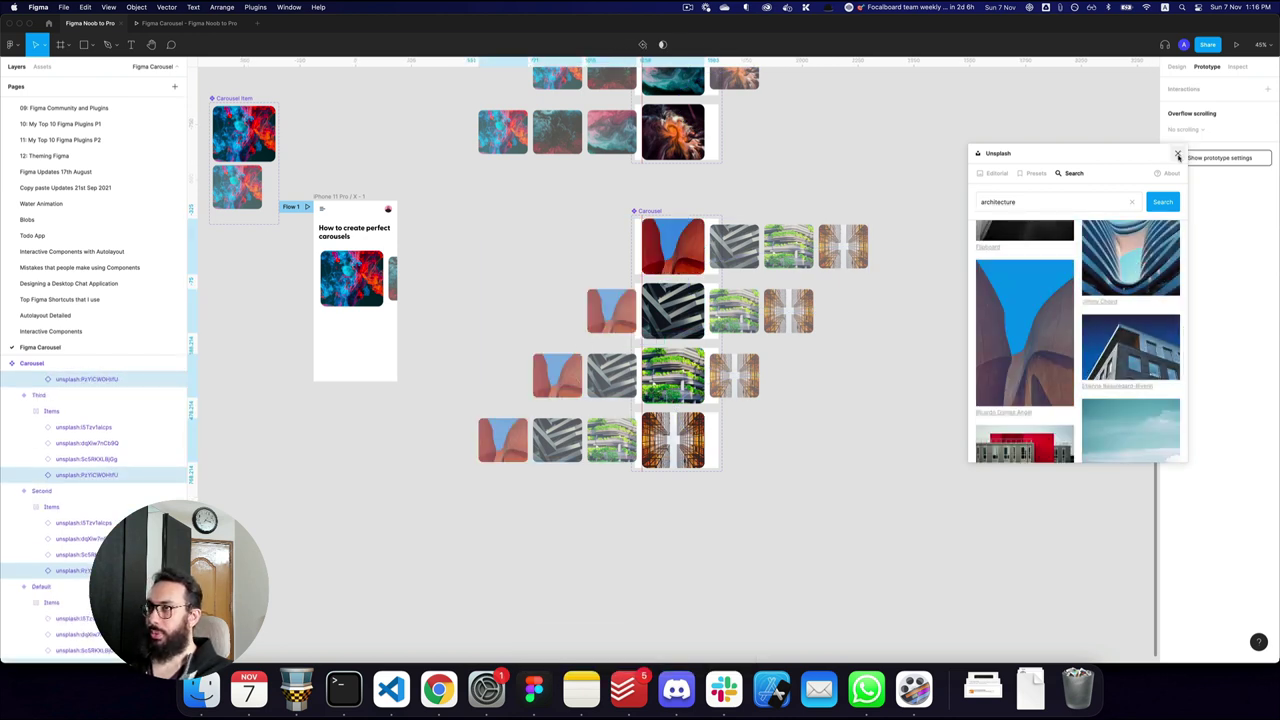
- Close the Unsplash plugin, rename the duplicated component set "Carousel 2" and collapse all layers
{"action": "left_click", "coordinate": [1178, 156]}
{"action": "left_click", "coordinate": [650, 211]}
{"action": "key", "text": "super+v"}
{"action": "key", "text": "super+r"}
{"action": "key", "text": "super+Down"}
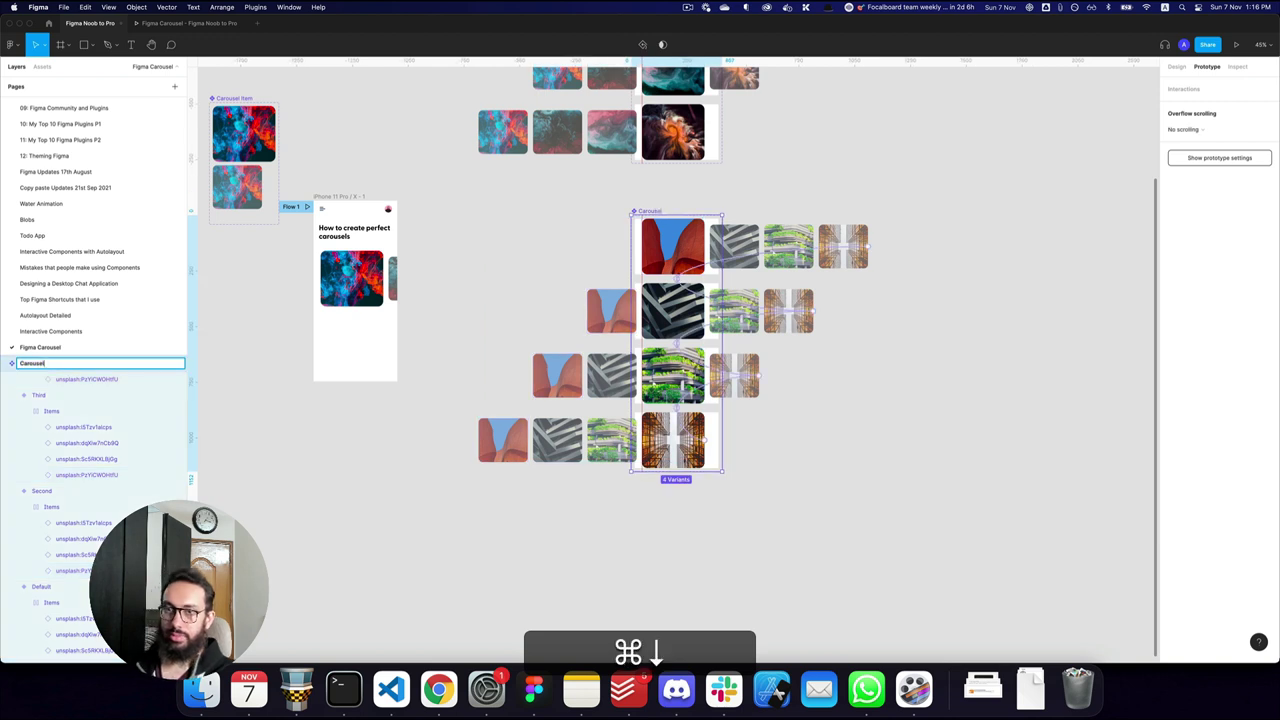
{"action": "type", "text": "2"}
{"action": "key", "text": "Return"}
{"action": "key", "text": "alt+l"}
{"action": "key", "text": "alt+super+c"}
{"action": "left_click", "coordinate": [766, 171]}
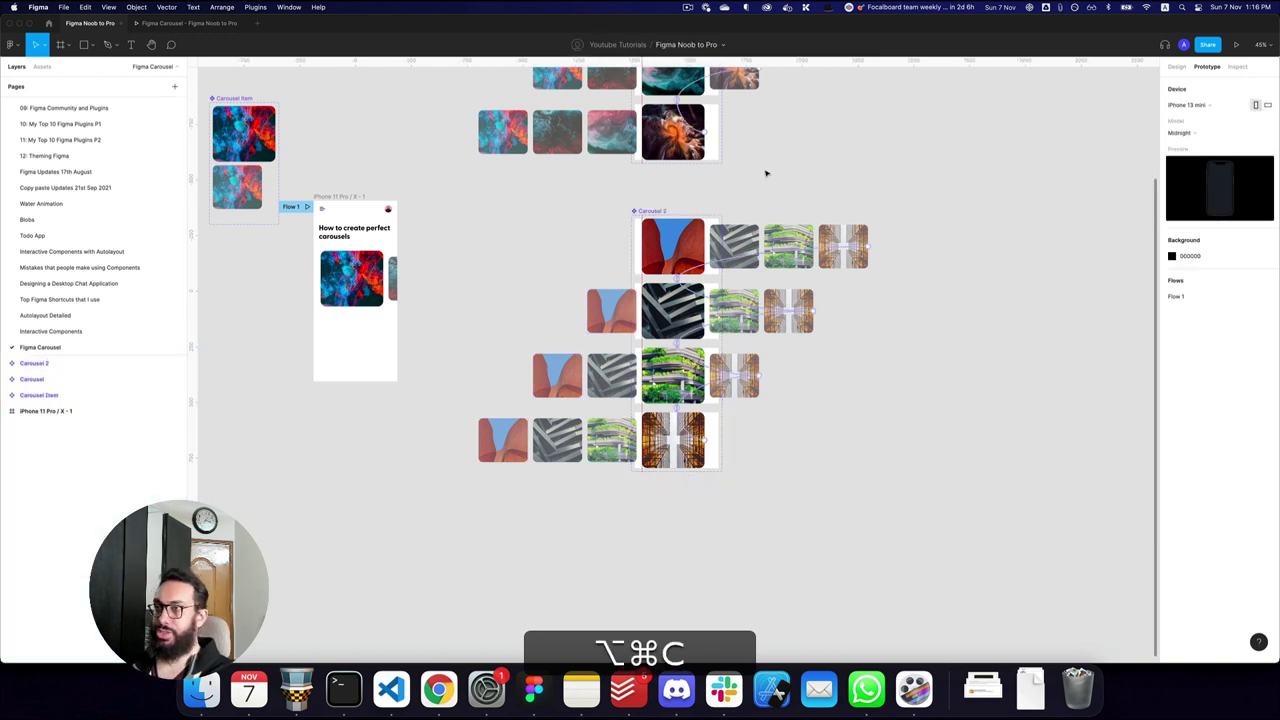
- Try to paste the whole Carousel 2 component set into the iPhone 11 Pro / X - 1 screen below the first carousel
{"action": "scroll", "coordinate": [282, 268], "scroll_direction": "up", "scroll_amount": 4}
{"action": "left_click", "coordinate": [431, 211]}
{"action": "key", "text": "super+v"}
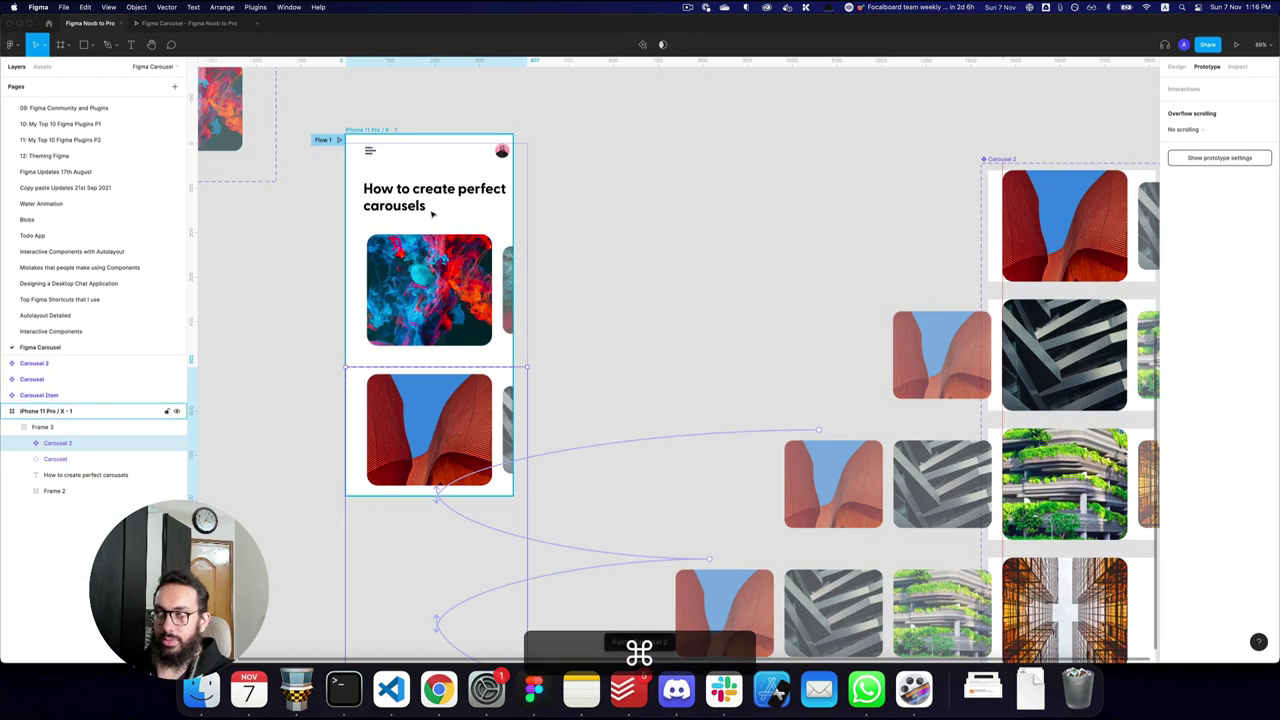
{"action": "left_click", "coordinate": [400, 262]}
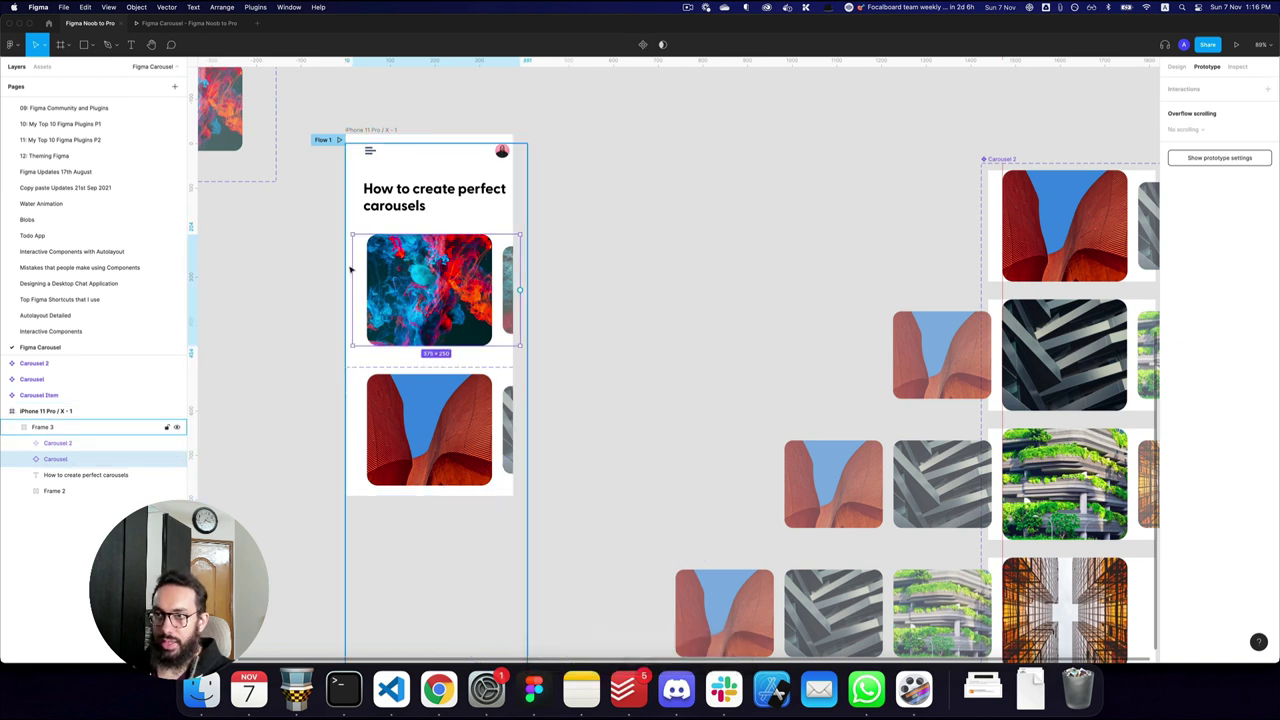
{"action": "key", "text": "alt"}
{"action": "left_click", "coordinate": [388, 398]}
{"action": "key", "text": "super+z"}
{"action": "key", "text": "super+z"}
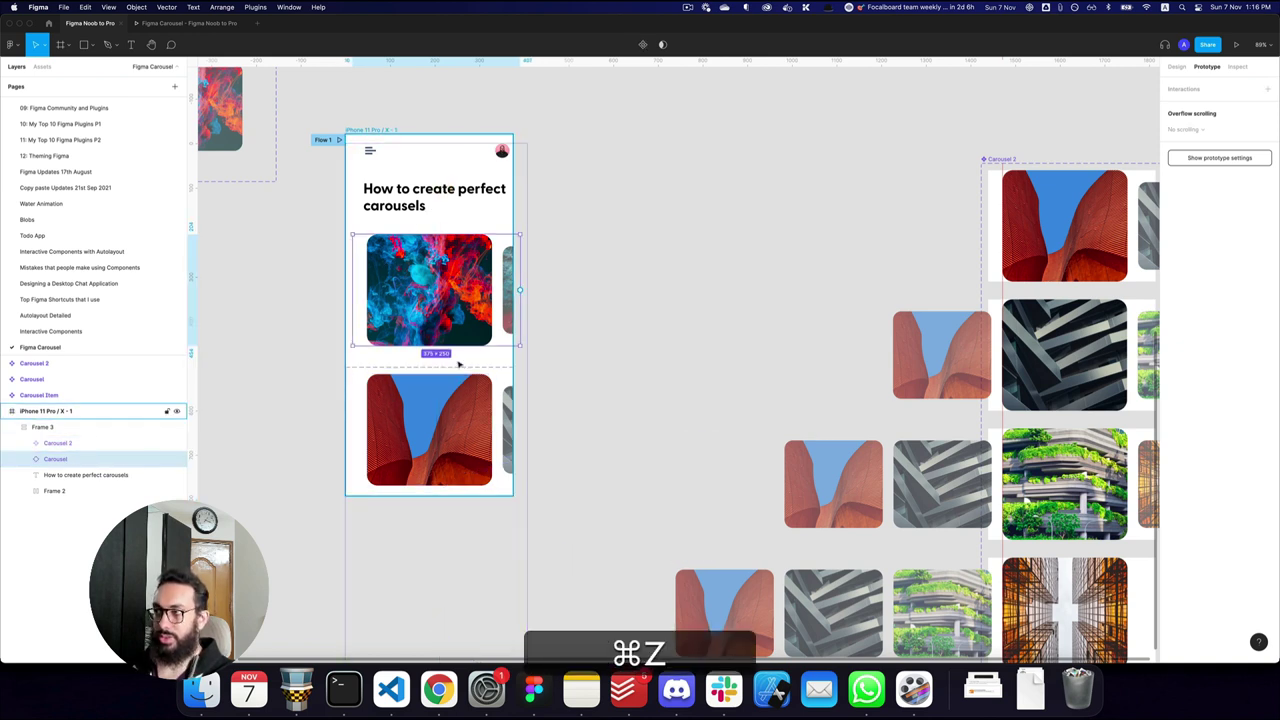
{"action": "key", "text": "super+z"}
- Copy the Default variant of Carousel 2 and paste it below the first carousel in the iPhone 11 Pro / X - 1 screen's Frame 3
{"action": "left_click", "coordinate": [1075, 242]}
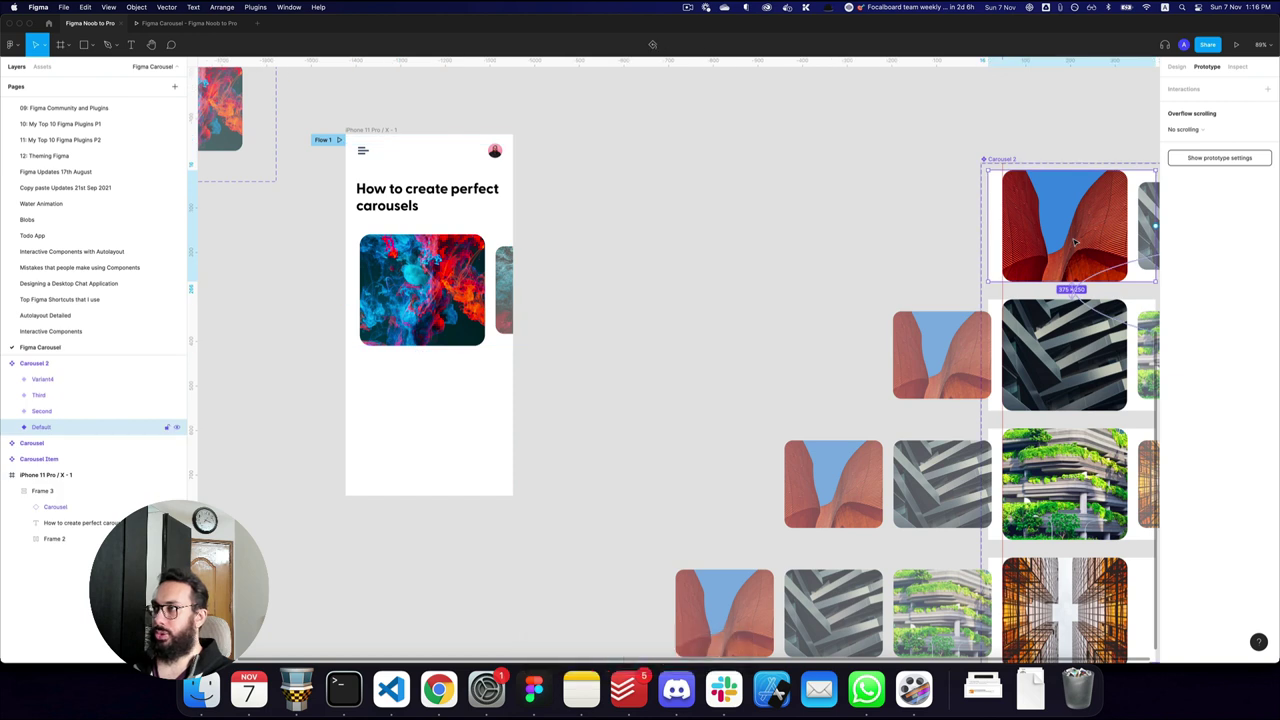
{"action": "key", "text": "super+c"}
{"action": "left_click", "coordinate": [385, 262]}
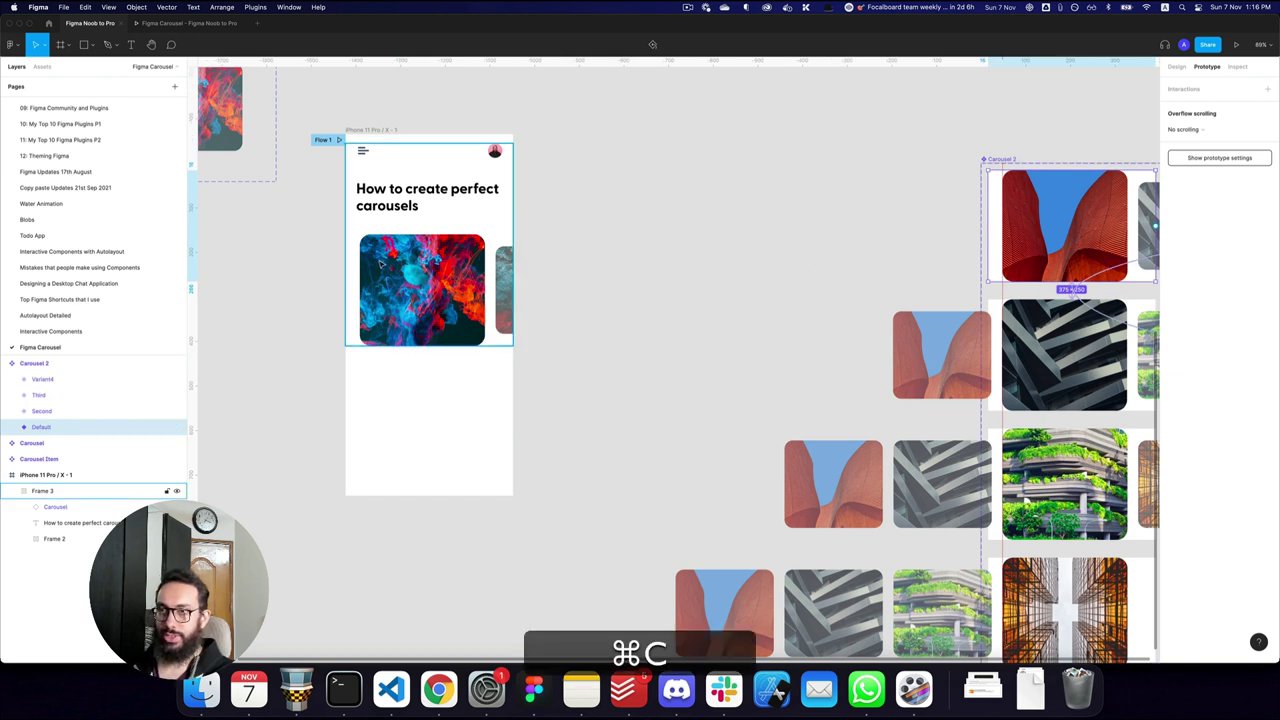
{"action": "key", "text": "super+v"}
- Restart the prototype preview and swipe both carousels back and forth to test their dragging
{"action": "key", "text": "super+3"}
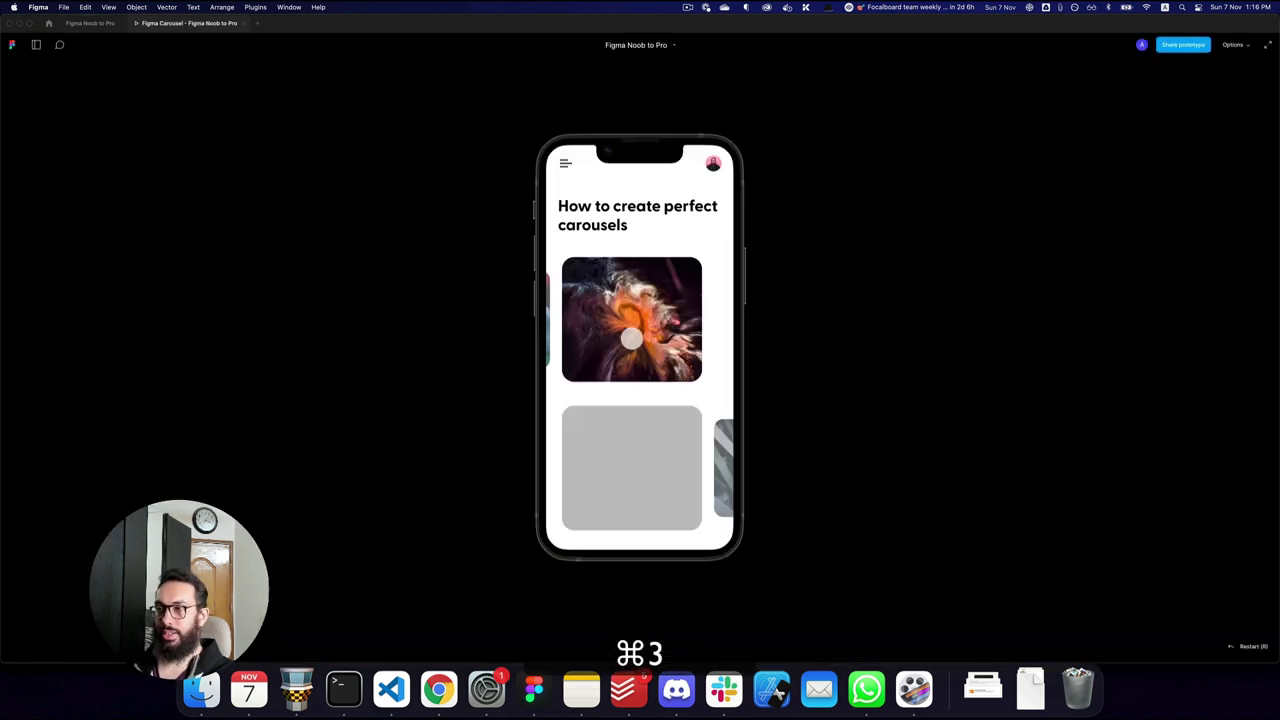
{"action": "key", "text": "r"}
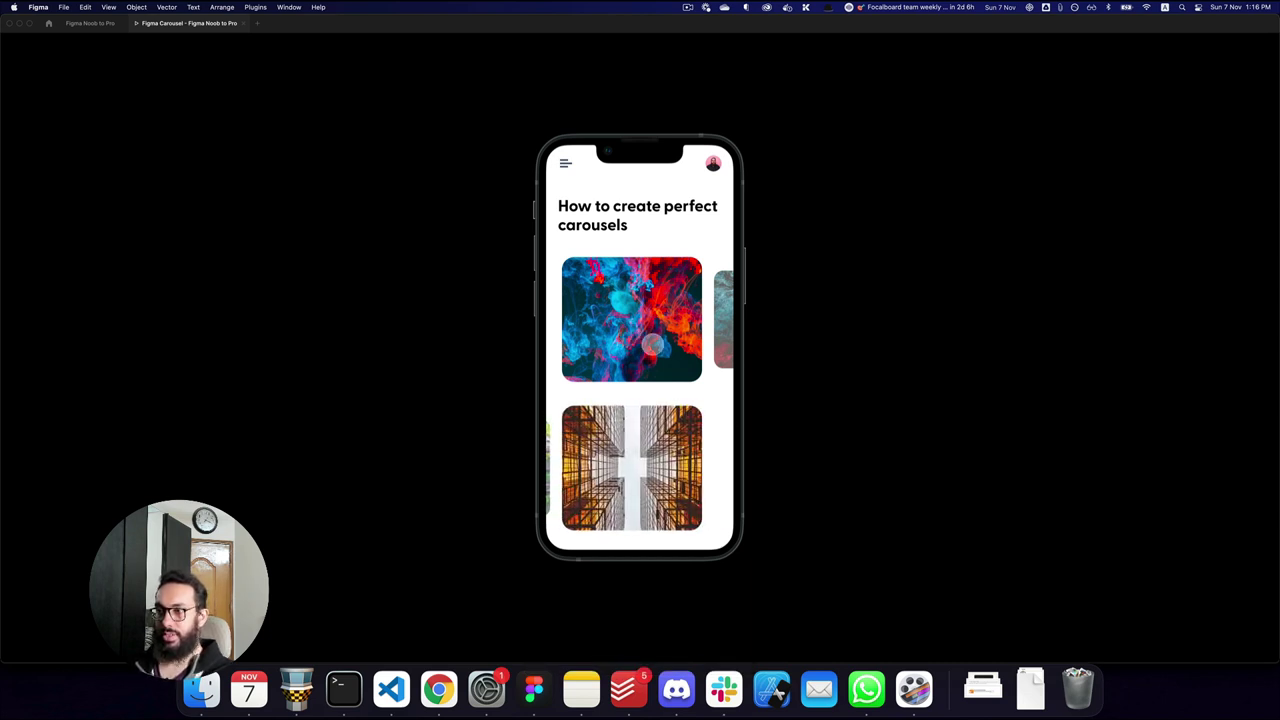
{"action": "left_click_drag", "start_coordinate": [710, 344], "coordinate": [610, 341]}
{"action": "left_click_drag", "start_coordinate": [602, 432], "coordinate": [650, 437]}
{"action": "left_click_drag", "start_coordinate": [654, 333], "coordinate": [683, 334]}
{"action": "left_click_drag", "start_coordinate": [671, 428], "coordinate": [640, 432]}
{"action": "mouse_move", "coordinate": [649, 334]}
{"action": "left_mouse_down"}
{"action": "mouse_move", "coordinate": [618, 333]}
{"action": "mouse_move", "coordinate": [636, 328]}
{"action": "left_mouse_up"}
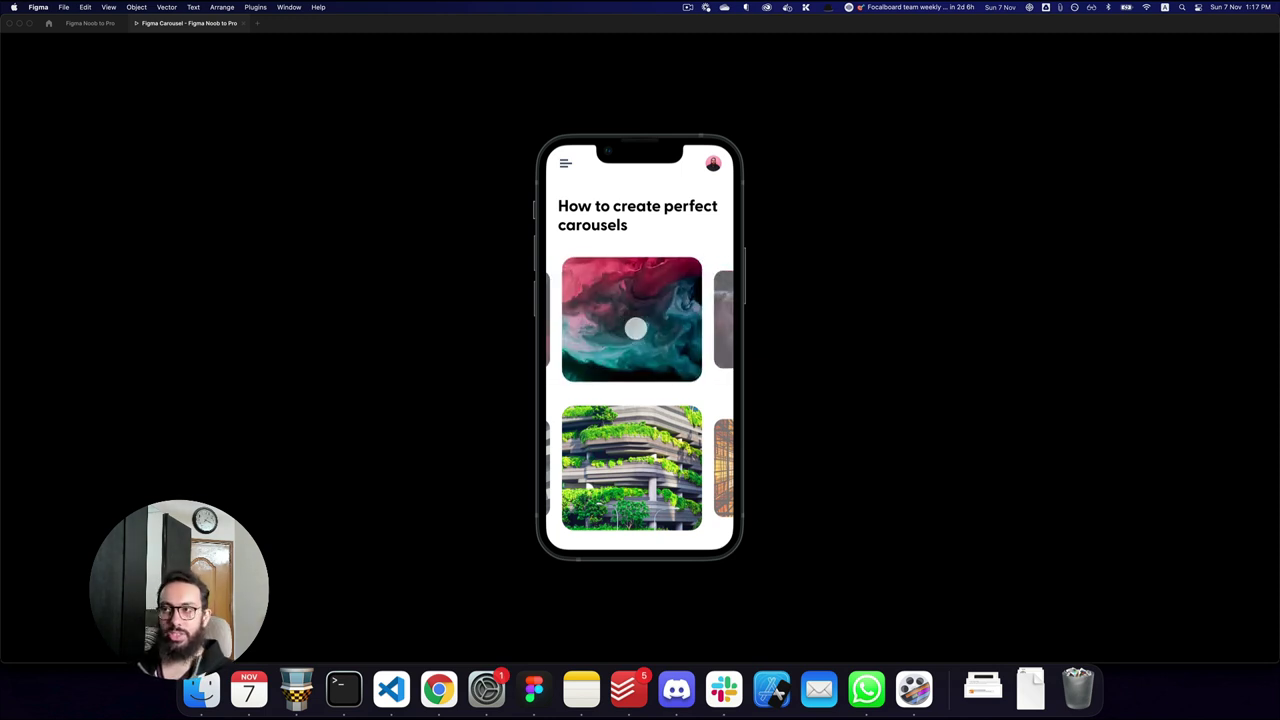
- Return to the design file and examine the iPhone 11 Pro / X - 1 screen alongside the Carousel and Carousel 2 component sets
{"action": "key", "text": "super+2"}
{"action": "key", "text": "super+z"}
{"action": "key", "text": "v"}
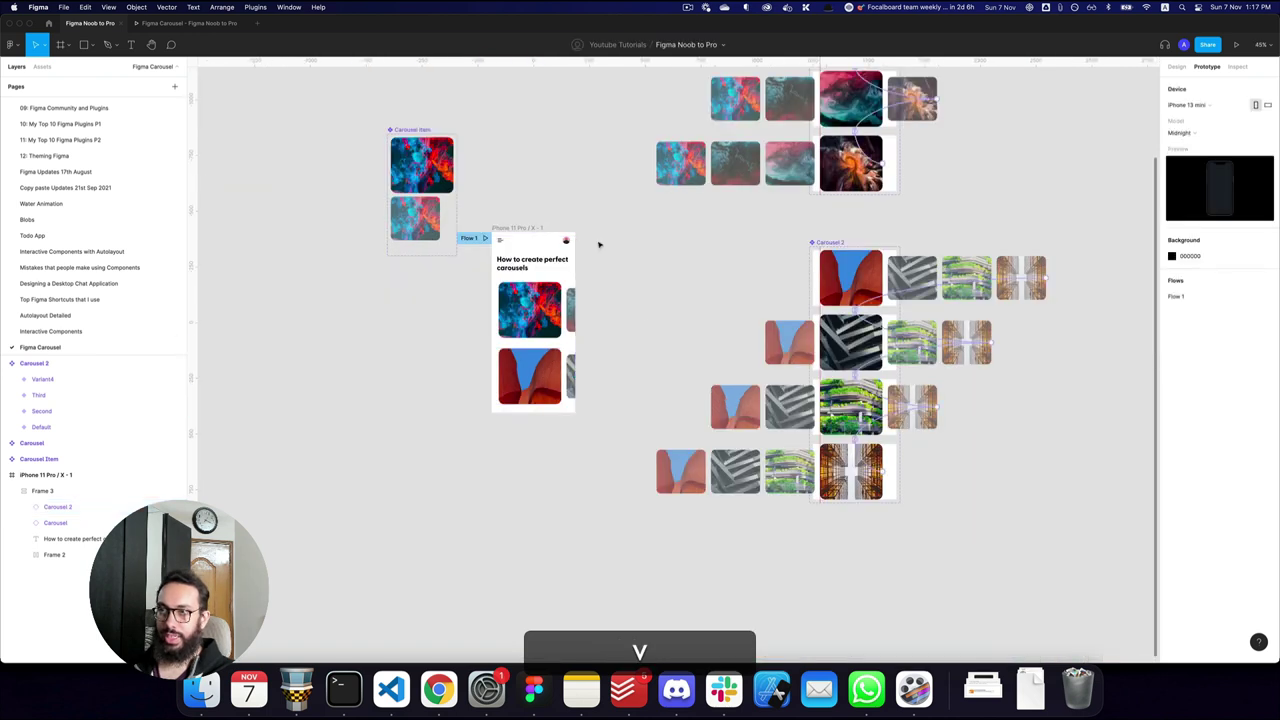
{"action": "left_click_drag", "start_coordinate": [500, 230], "coordinate": [607, 231]}
{"action": "key", "text": "super+z"}
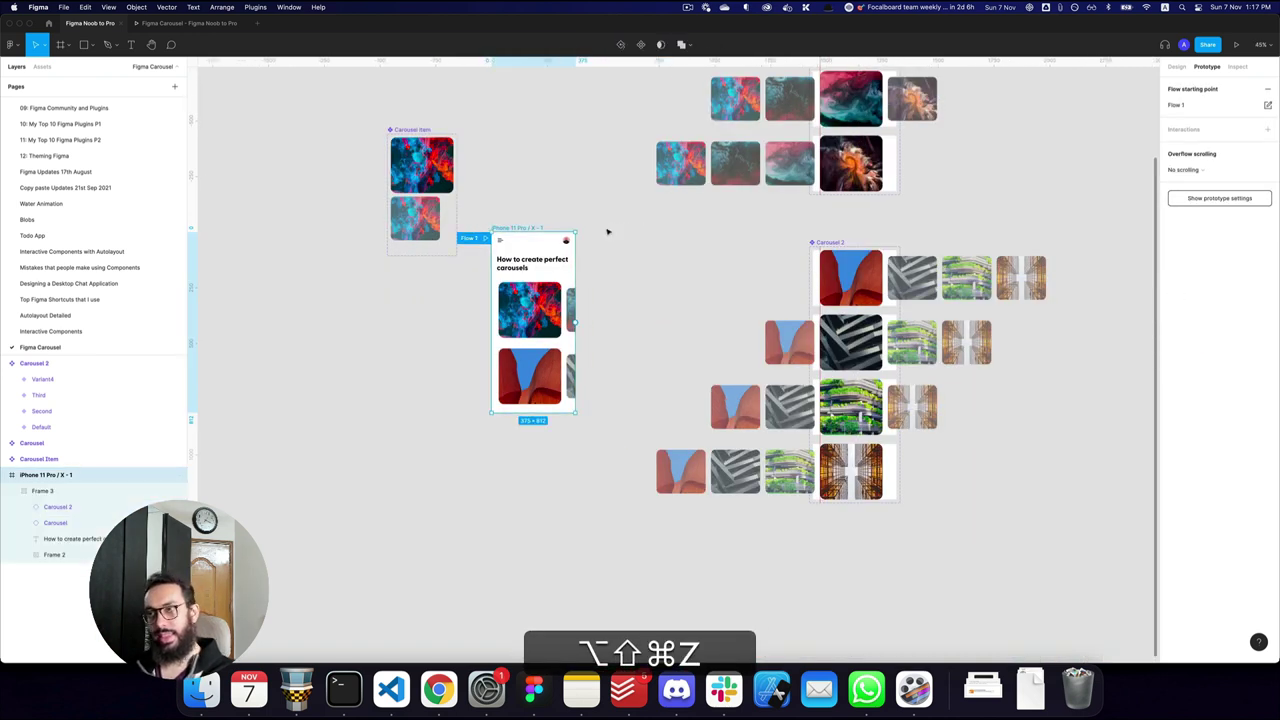
{"action": "key", "text": "super+z"}
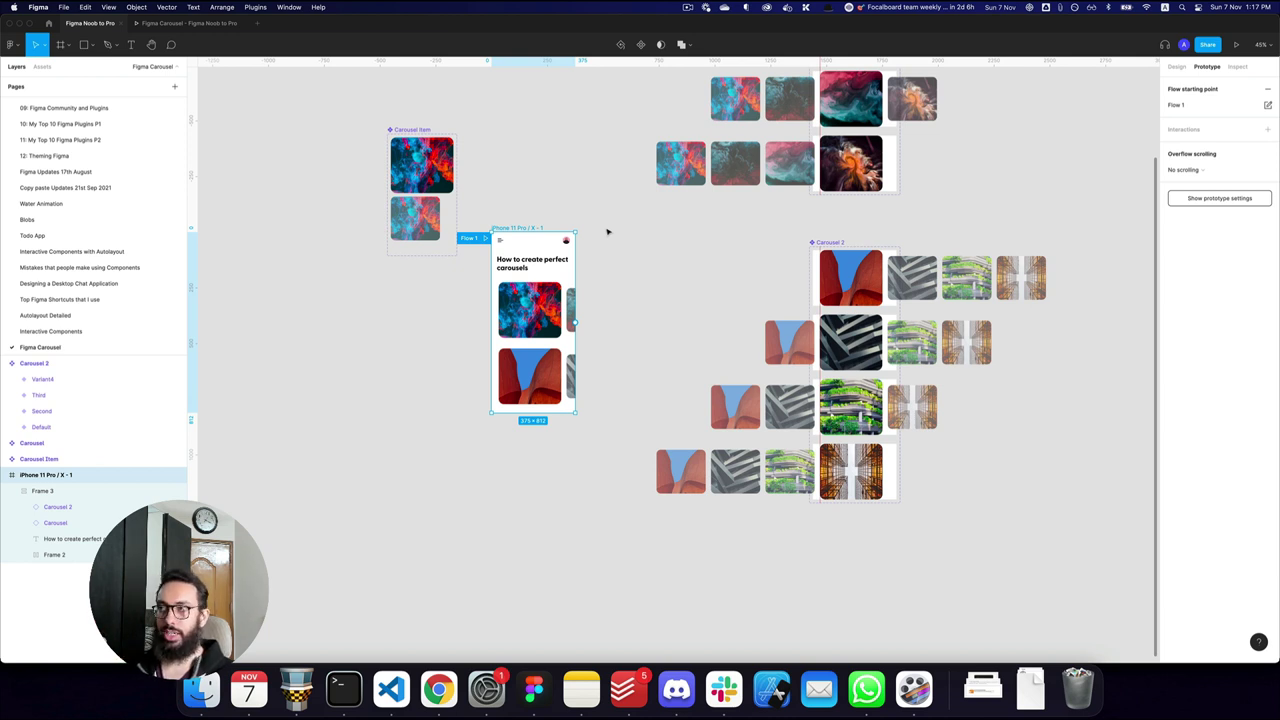
{"action": "left_click", "coordinate": [630, 230]}
{"action": "scroll", "coordinate": [629, 232], "scroll_direction": "up", "scroll_amount": 5}
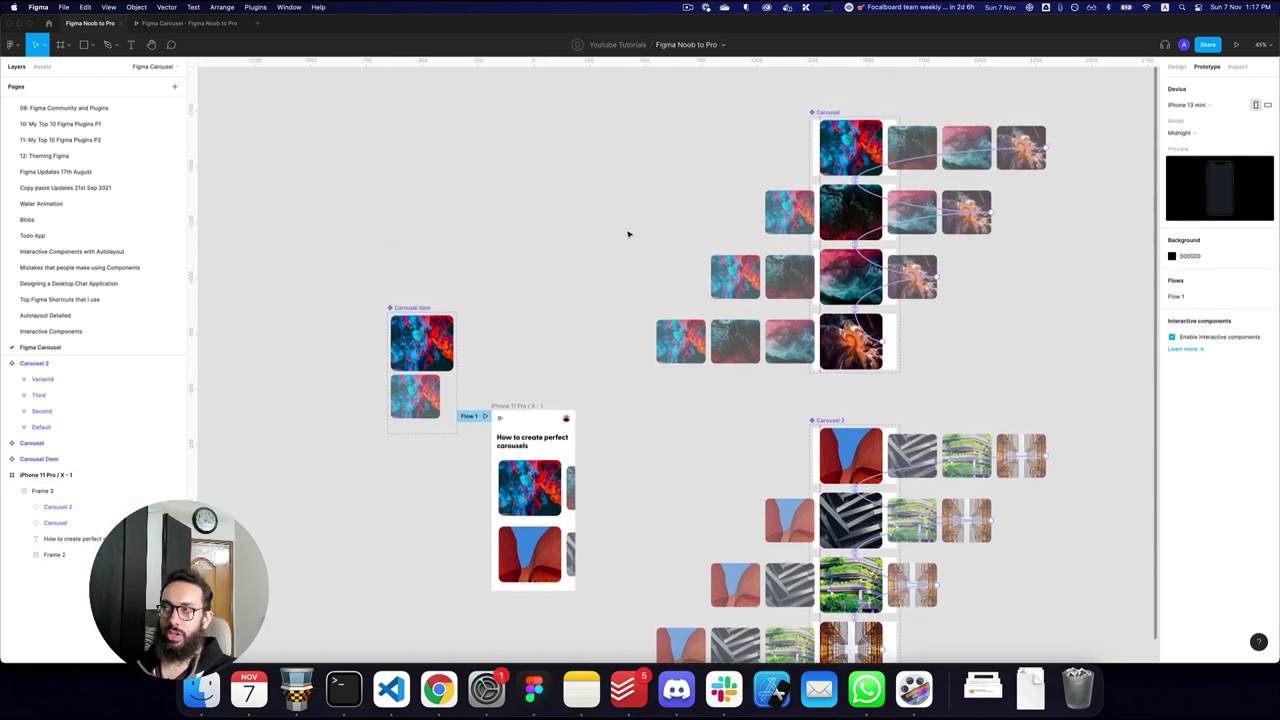
{"action": "scroll", "coordinate": [628, 234], "scroll_direction": "down", "scroll_amount": 1}
{"action": "left_click", "coordinate": [535, 373]}
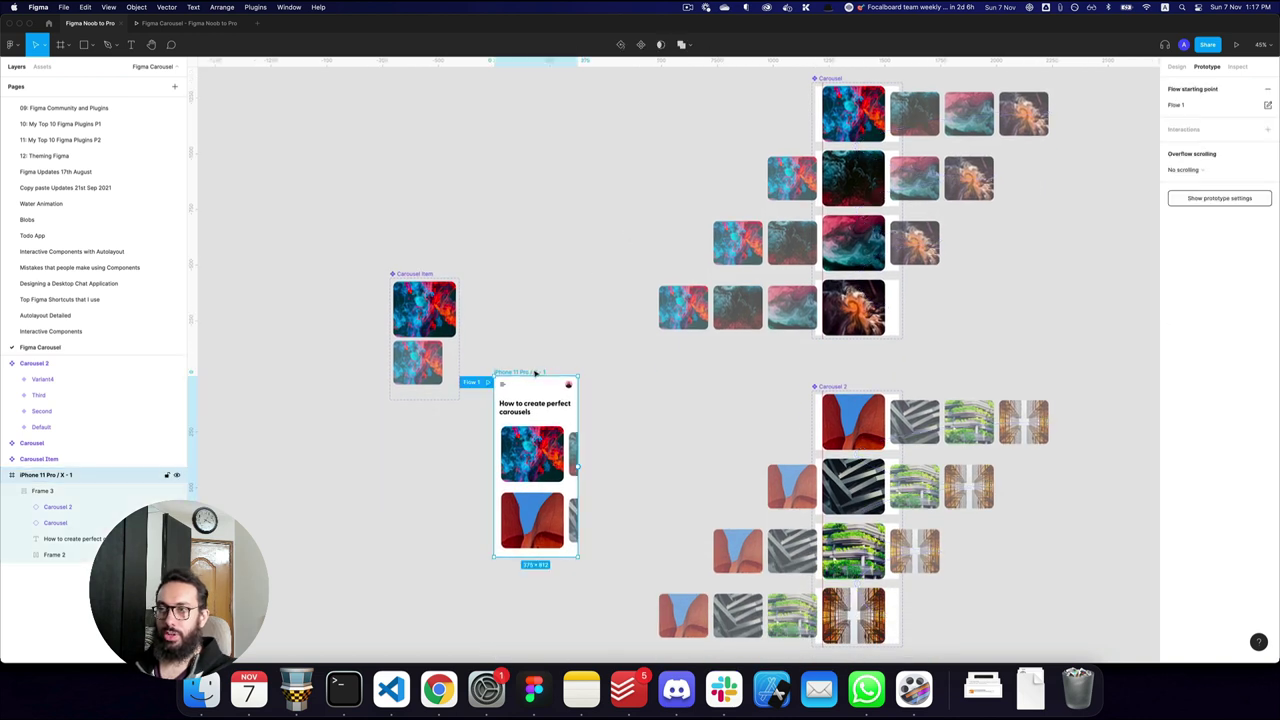
{"action": "left_click", "coordinate": [563, 352]}
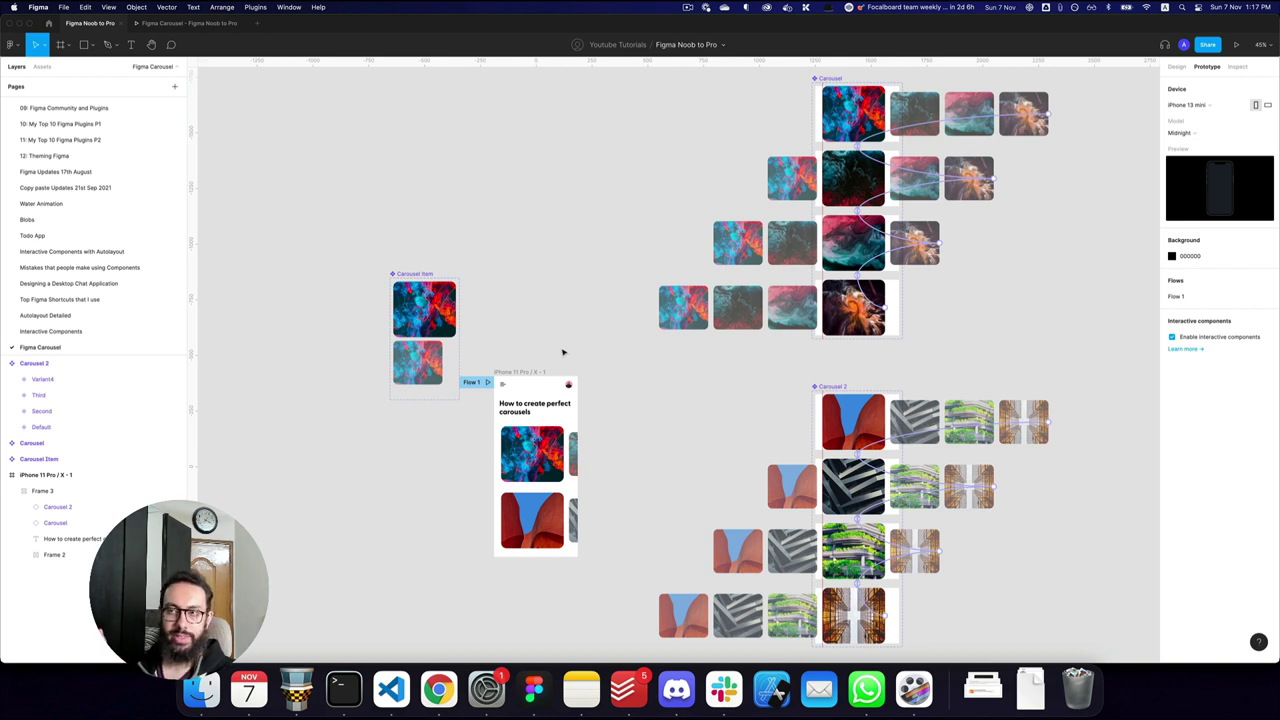
- Check the two carousels once more in the prototype preview and go back to the design file
{"action": "key", "text": "ctrl+3"}
{"action": "key", "text": "ctrl+r"}
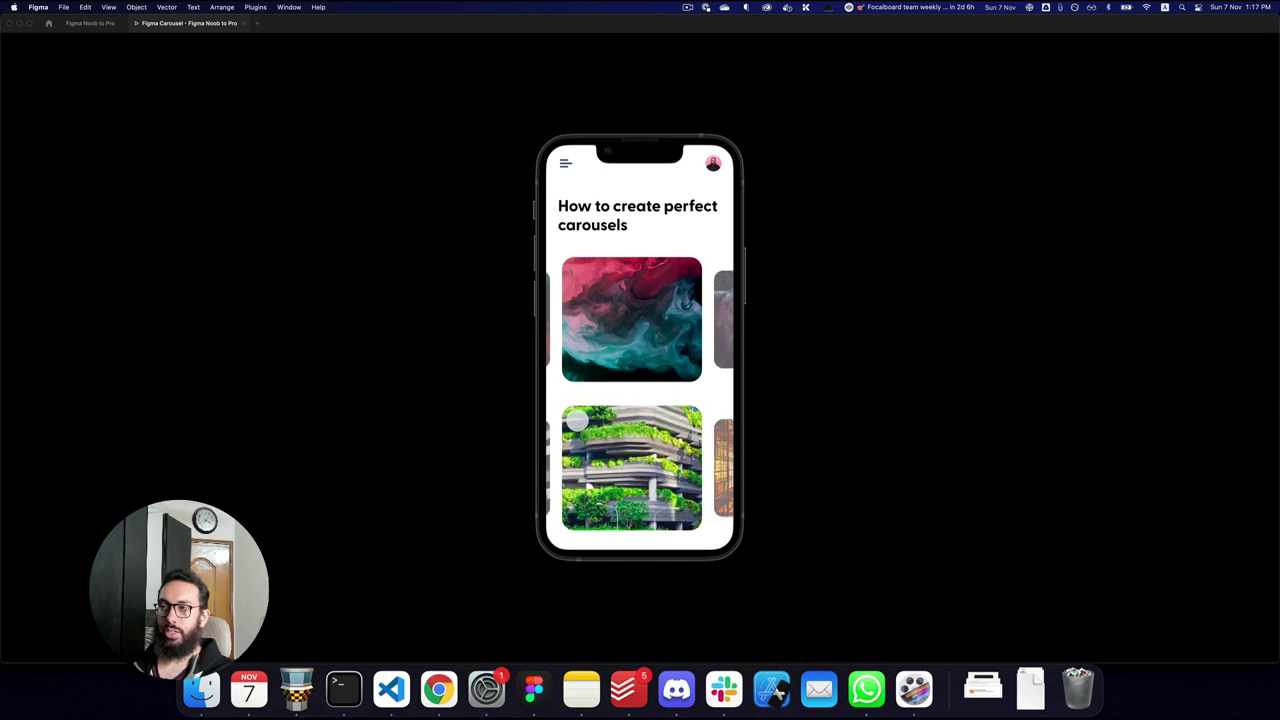
{"action": "key", "text": "ctrl+2"}
{"action": "key", "text": "v"}
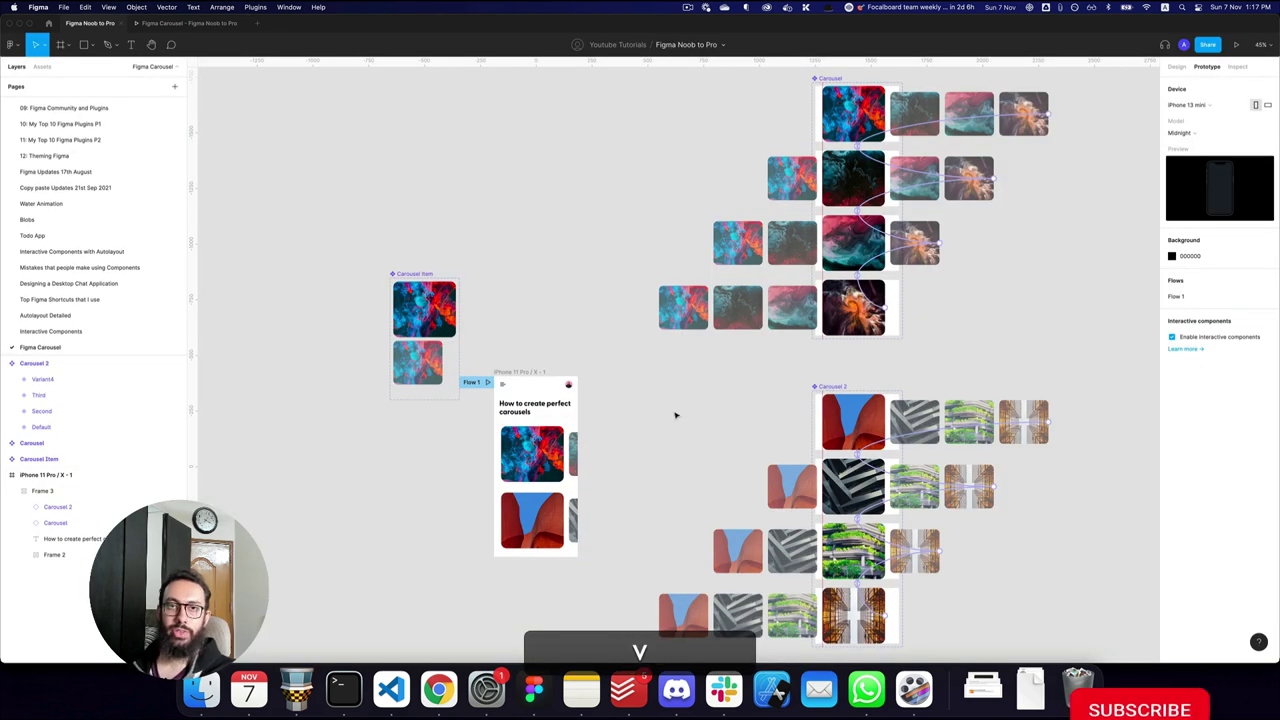